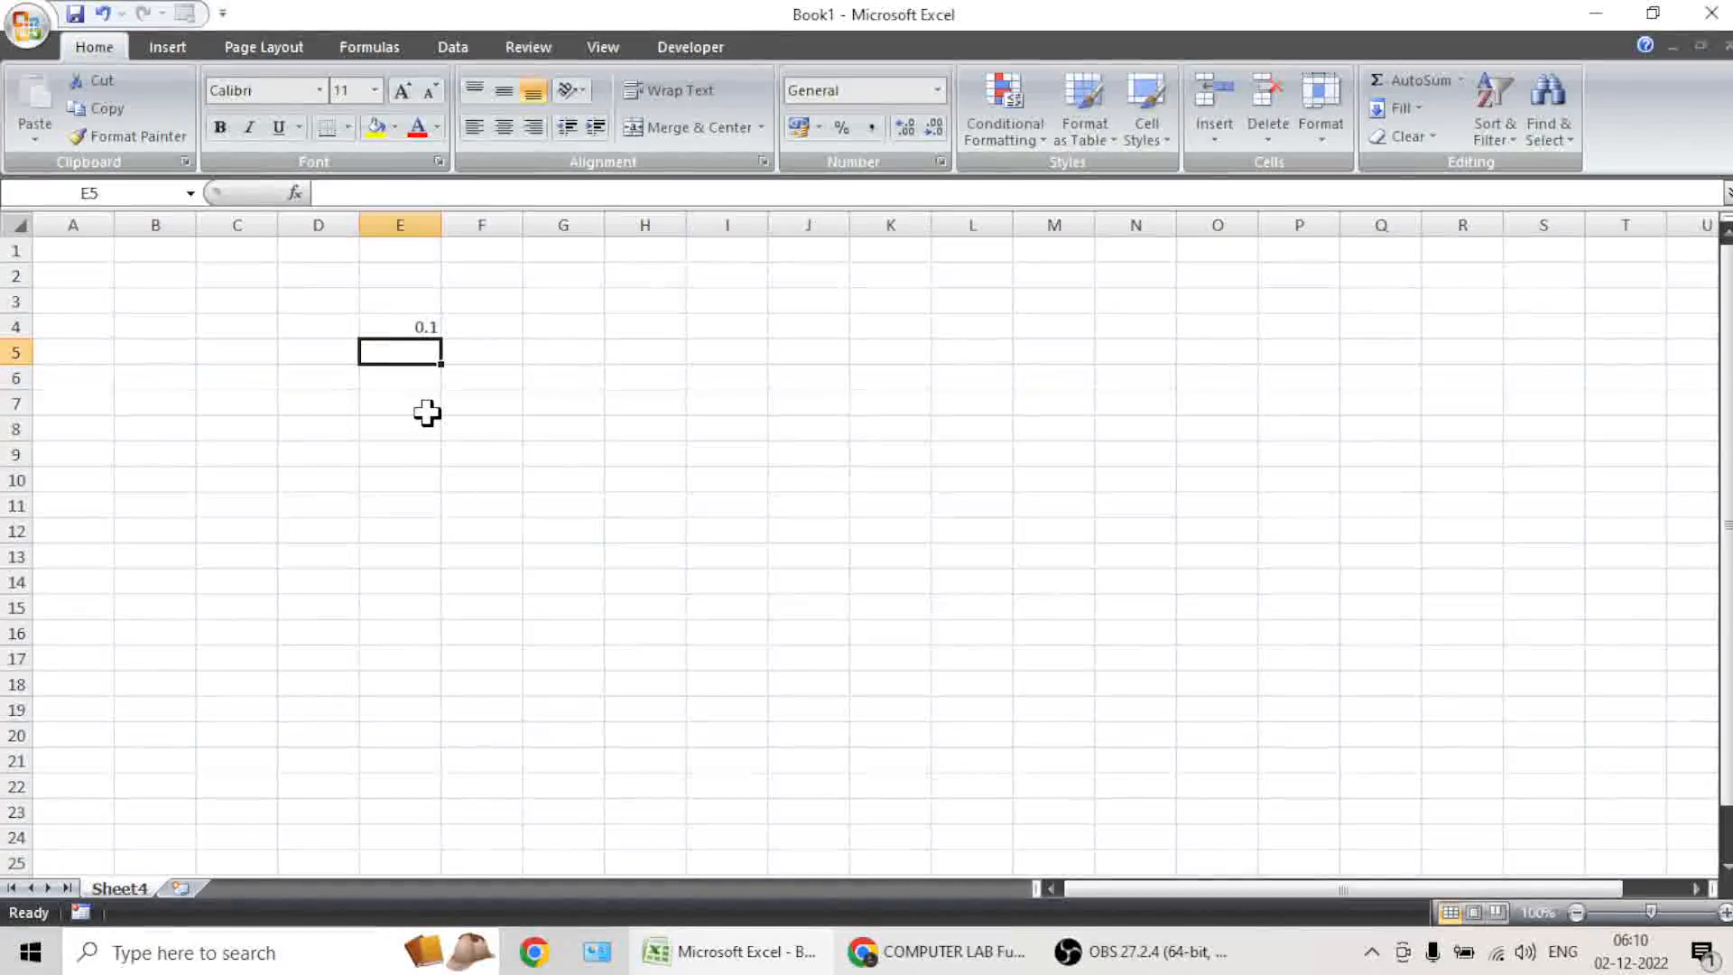
# Enter 0.2 in E5 and extend the 0.1, 0.2 series down column E to 6.2 in E65.
pyautogui.write('0.2')
pyautogui.press('Return')
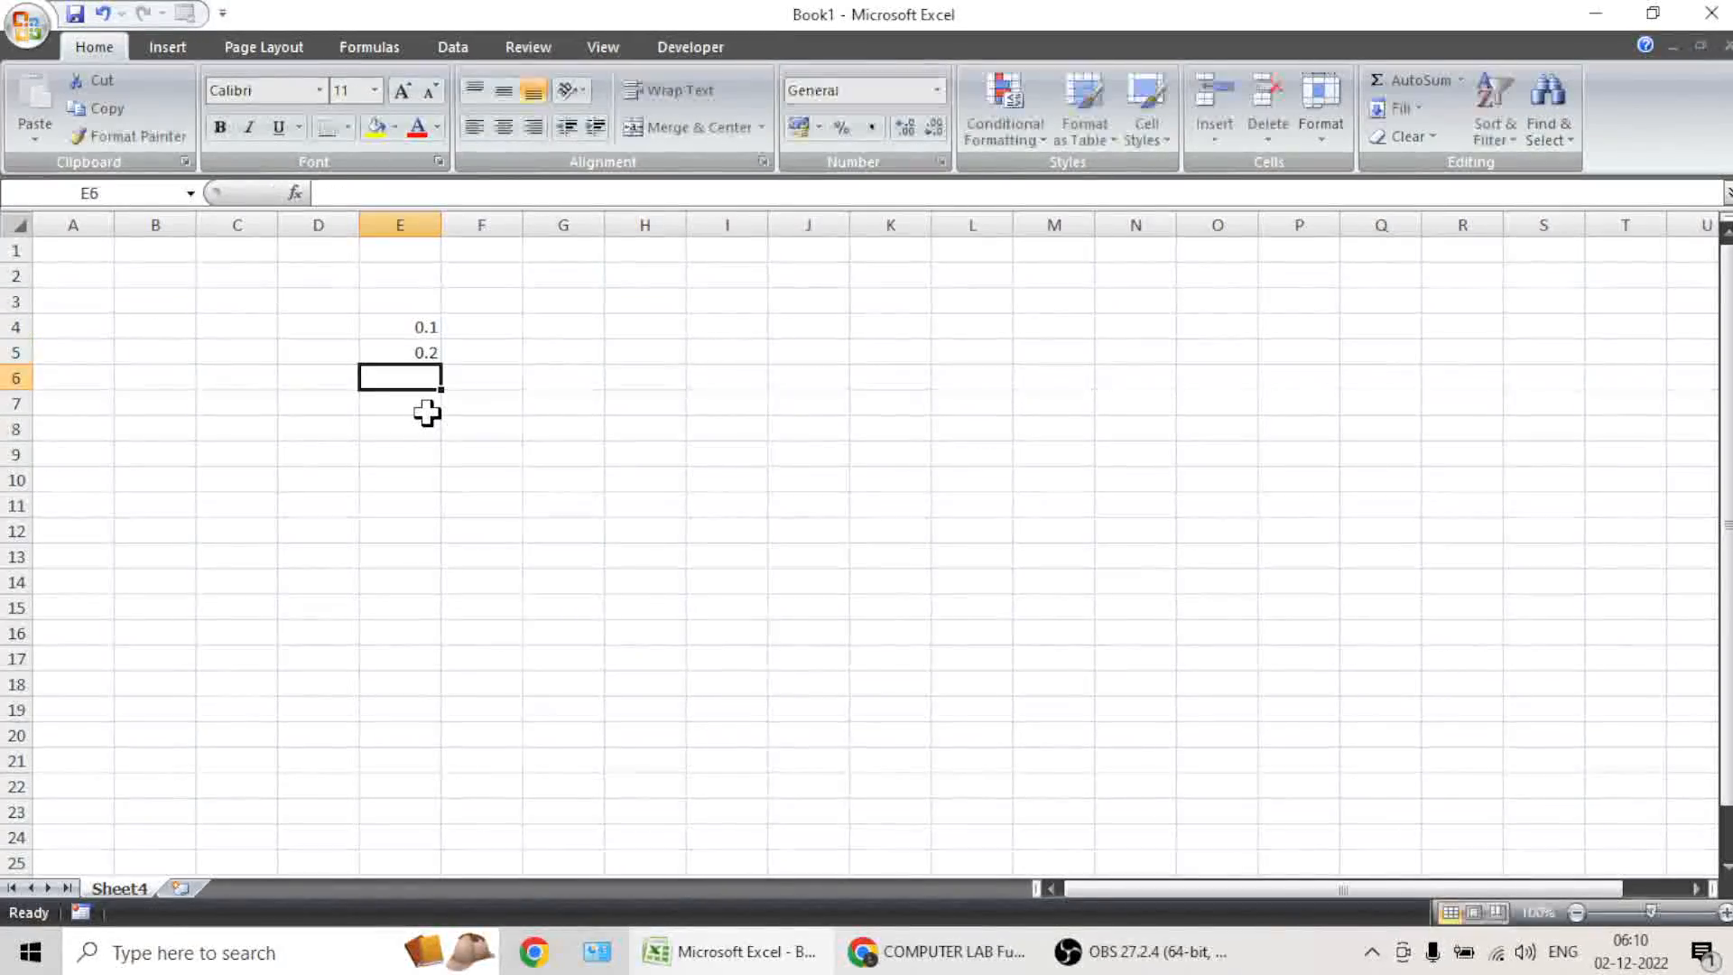
pyautogui.moveTo(418, 336); pyautogui.dragTo(411, 346)
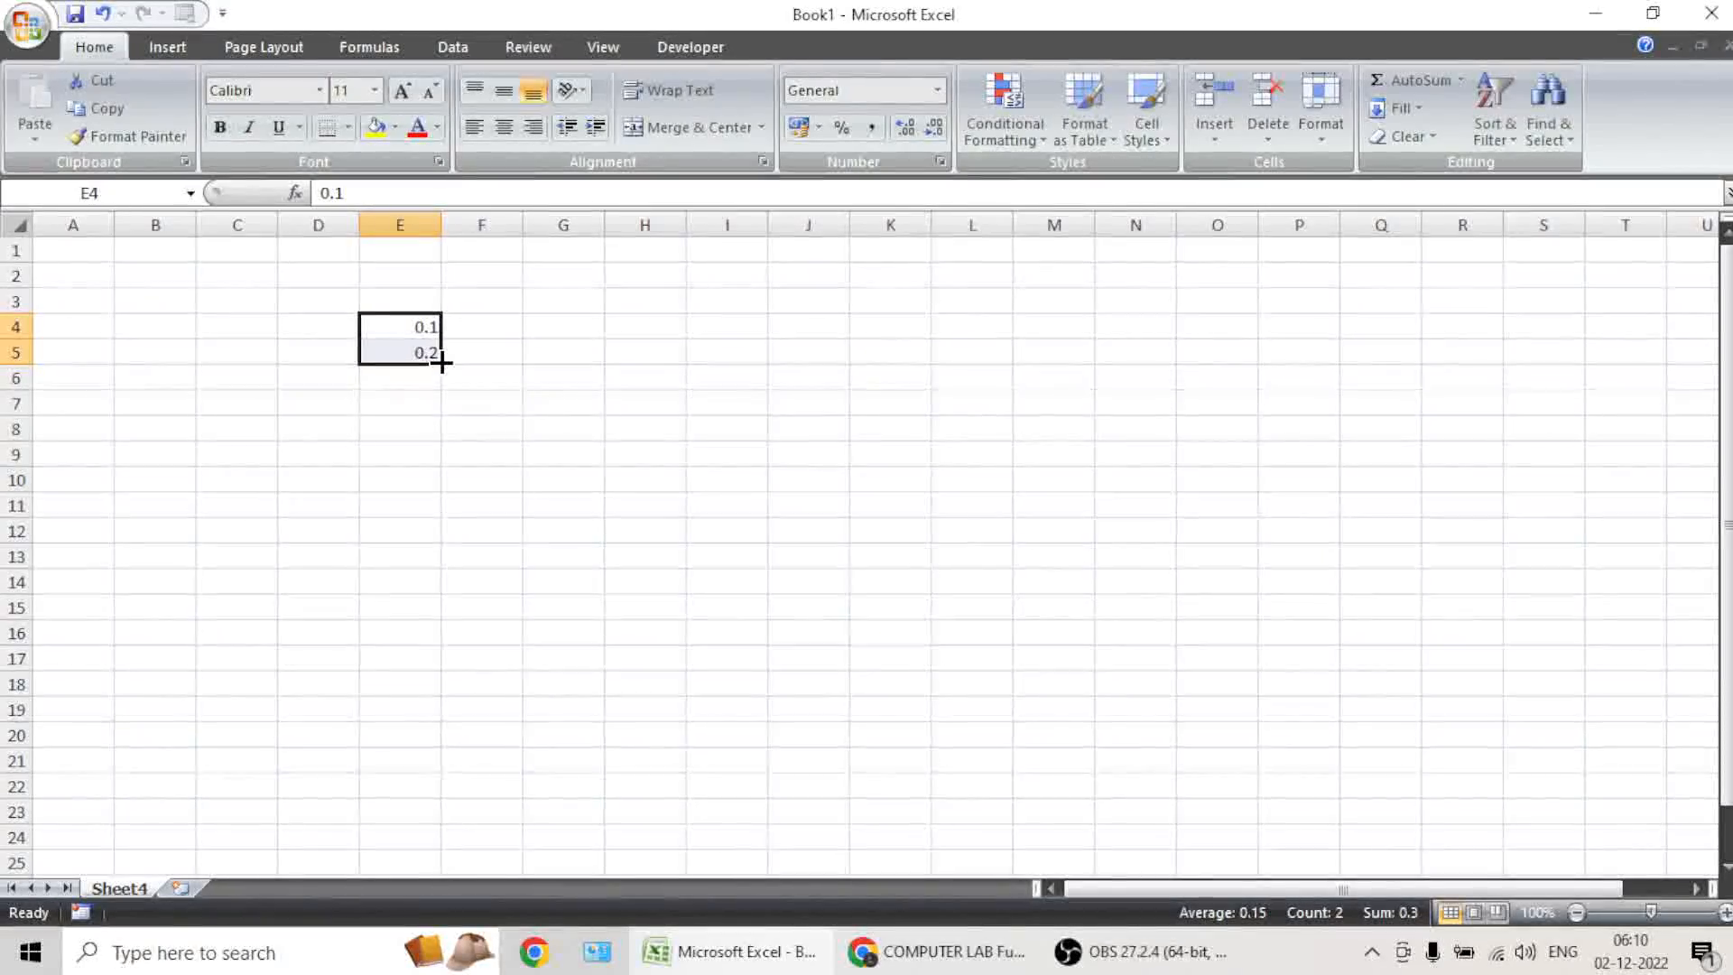
pyautogui.moveTo(441, 363); pyautogui.dragTo(414, 778)
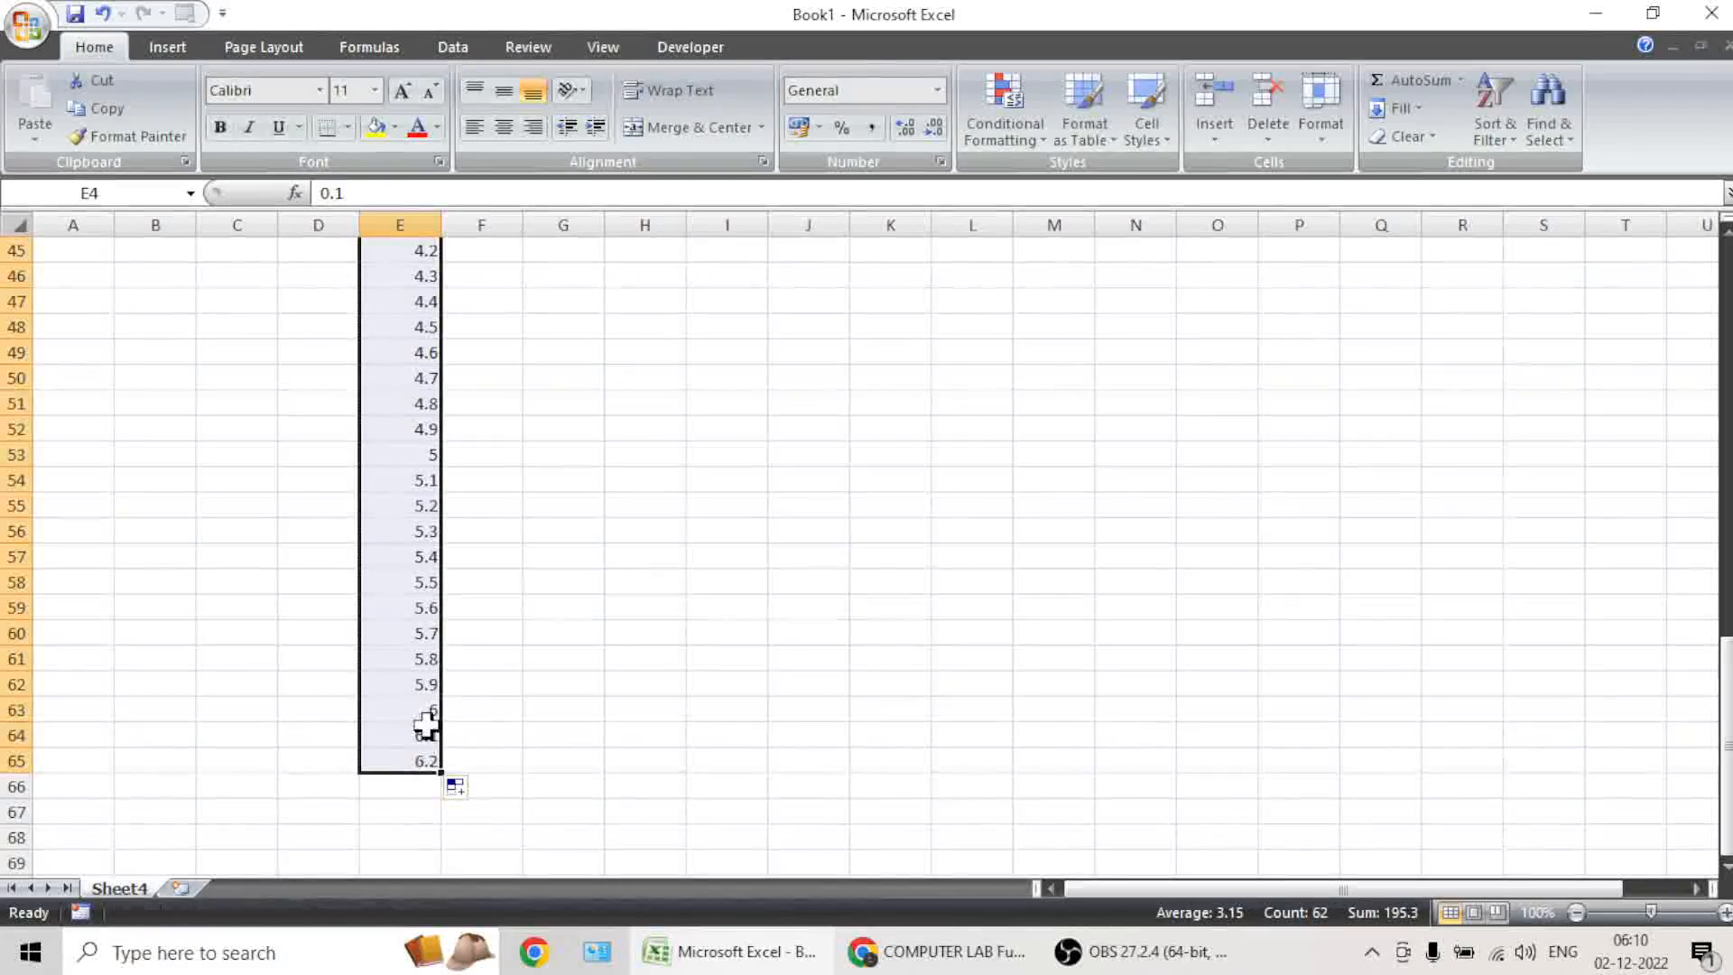
pyautogui.scroll(7, 475, 514)
pyautogui.scroll(8, 477, 514)
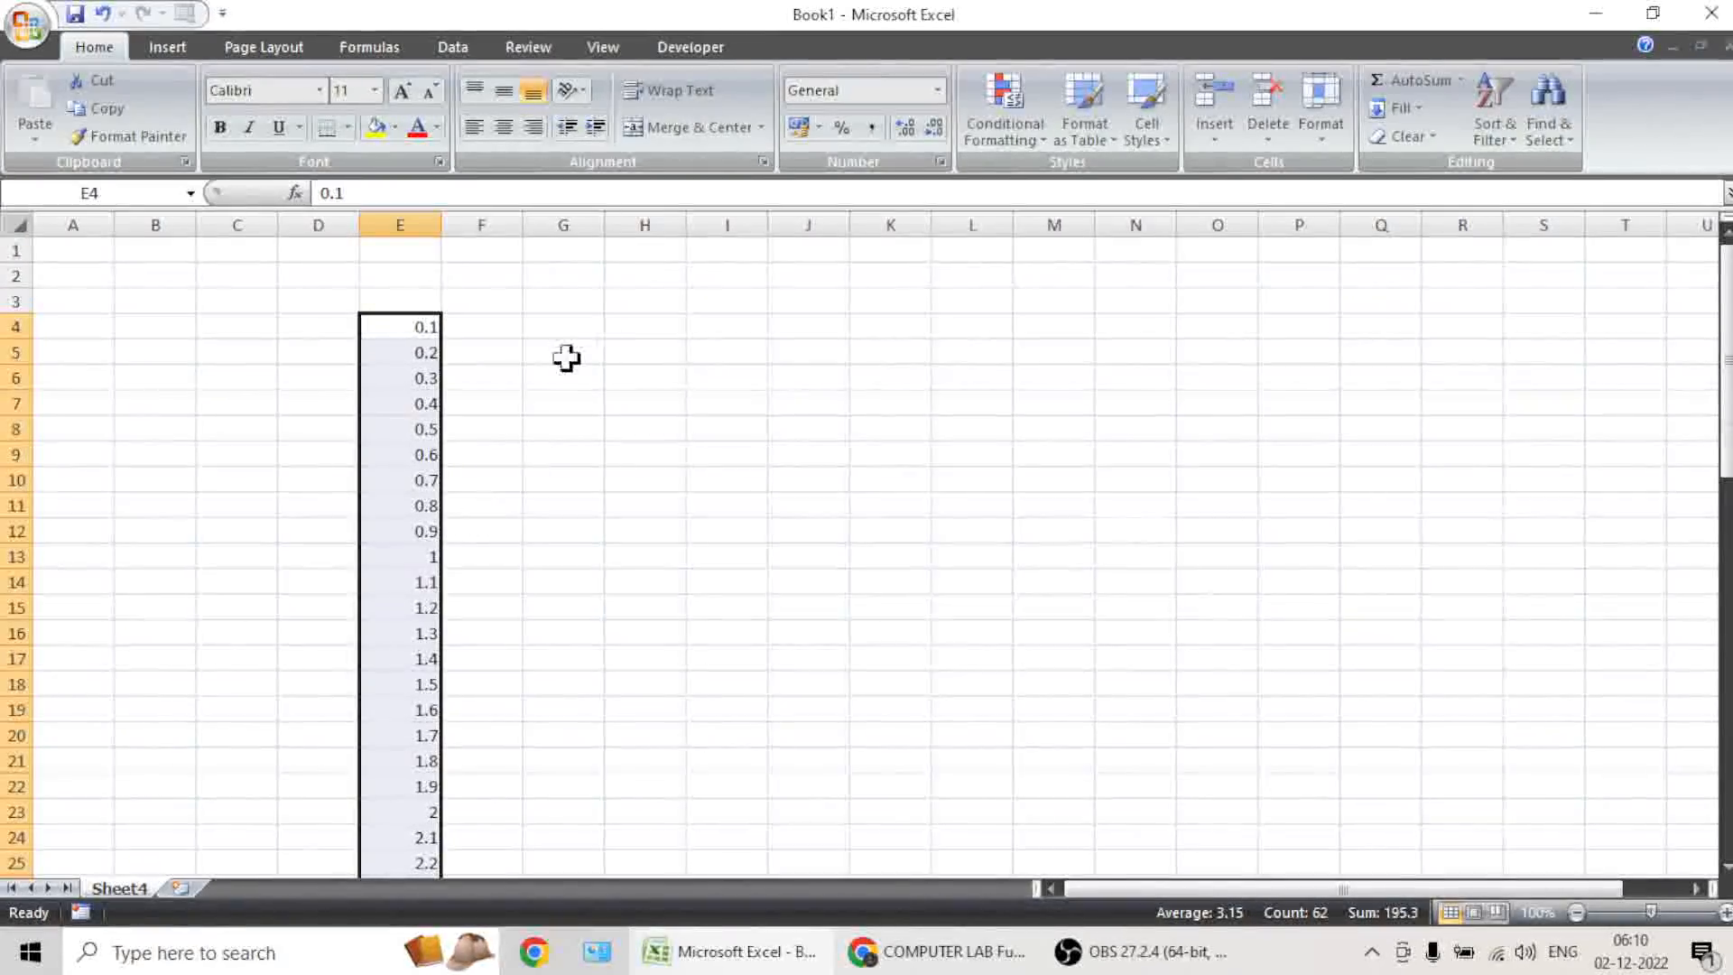
# Enter the formula =sin(E4) in cell G4 to calculate the sine of the first value.
pyautogui.click(557, 321)
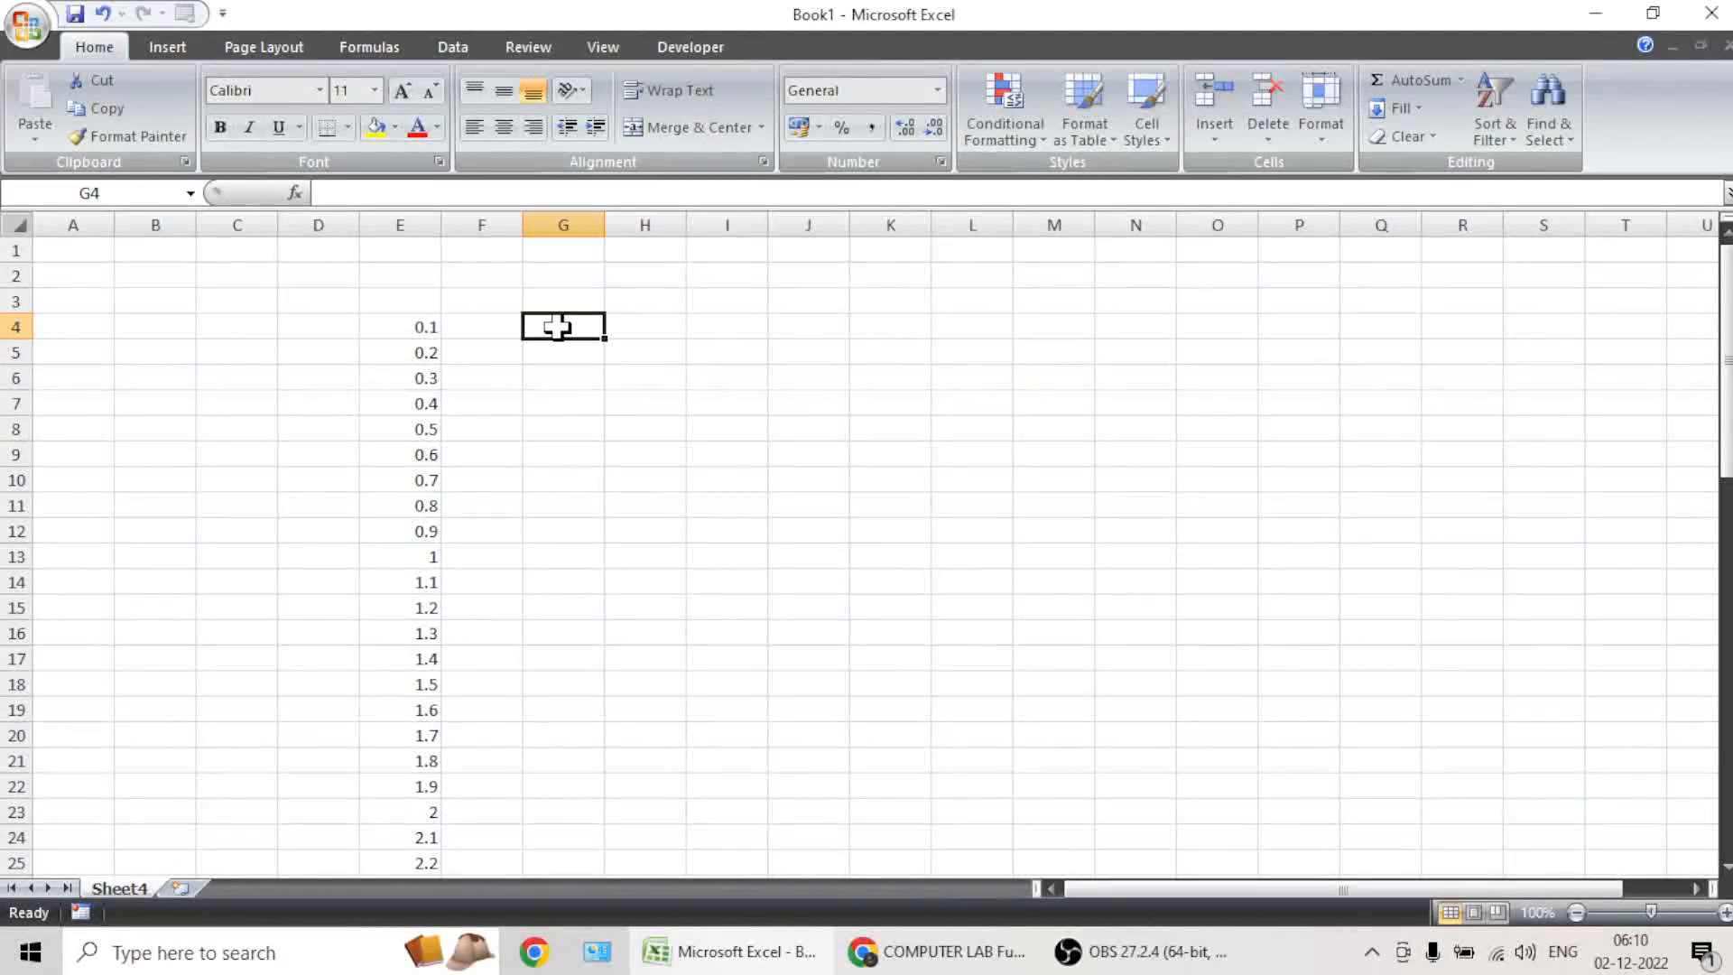
pyautogui.write('=sin')
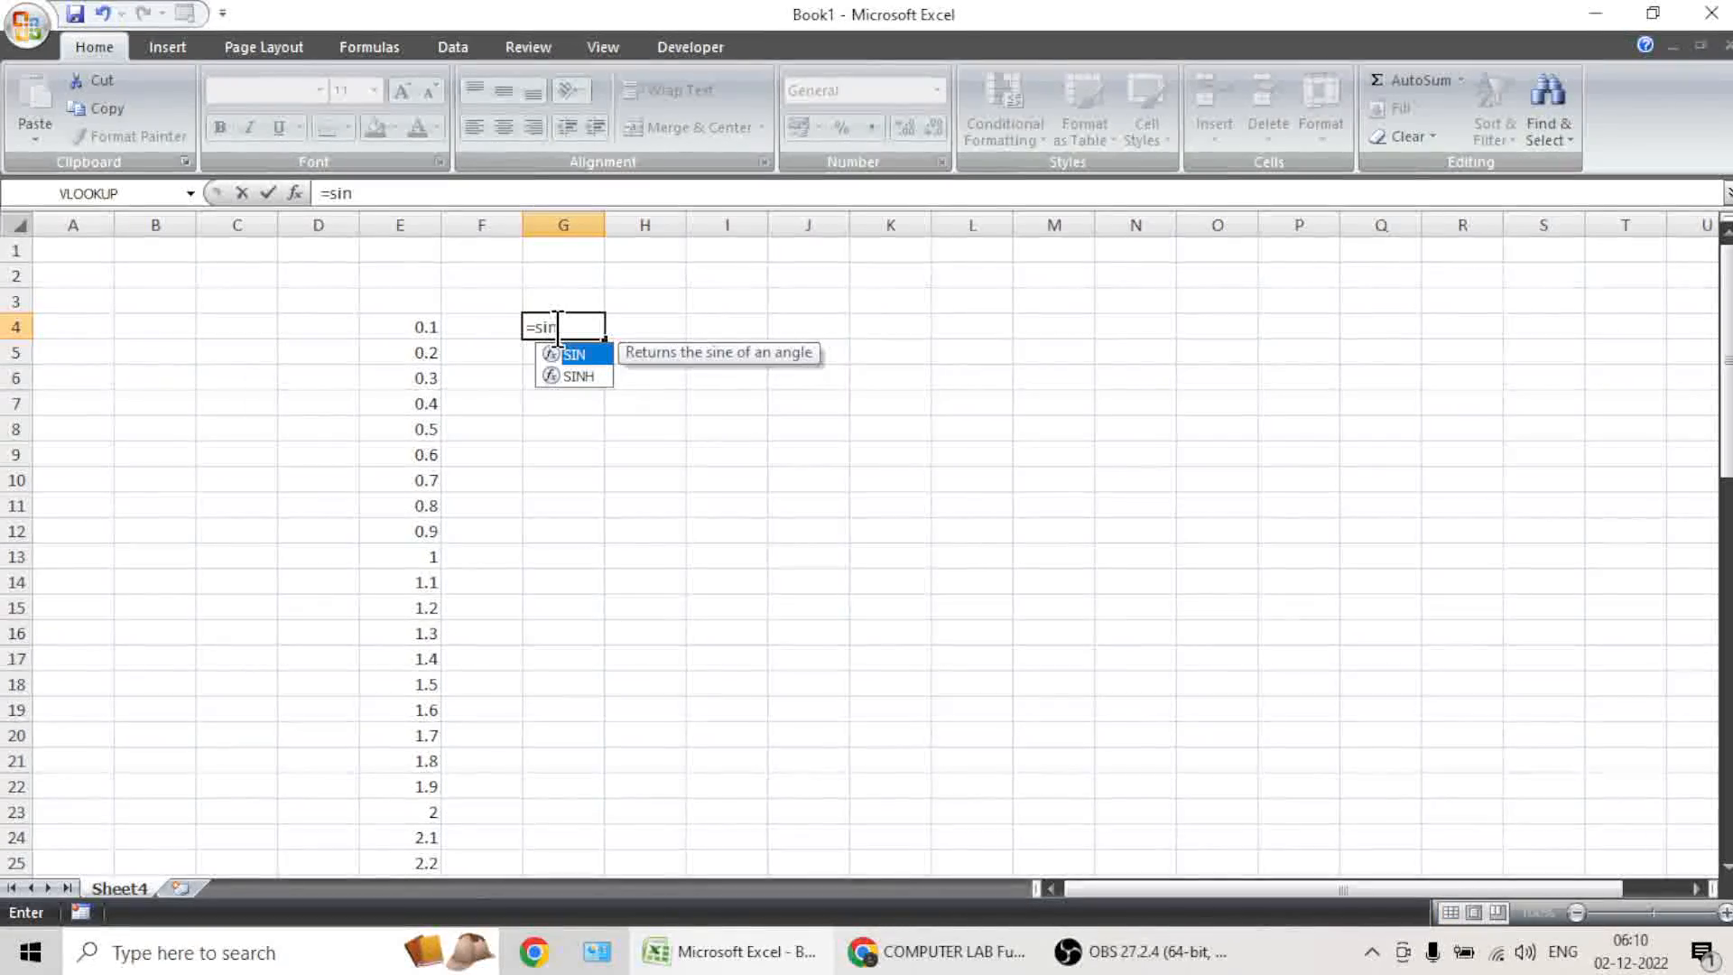
pyautogui.write('(')
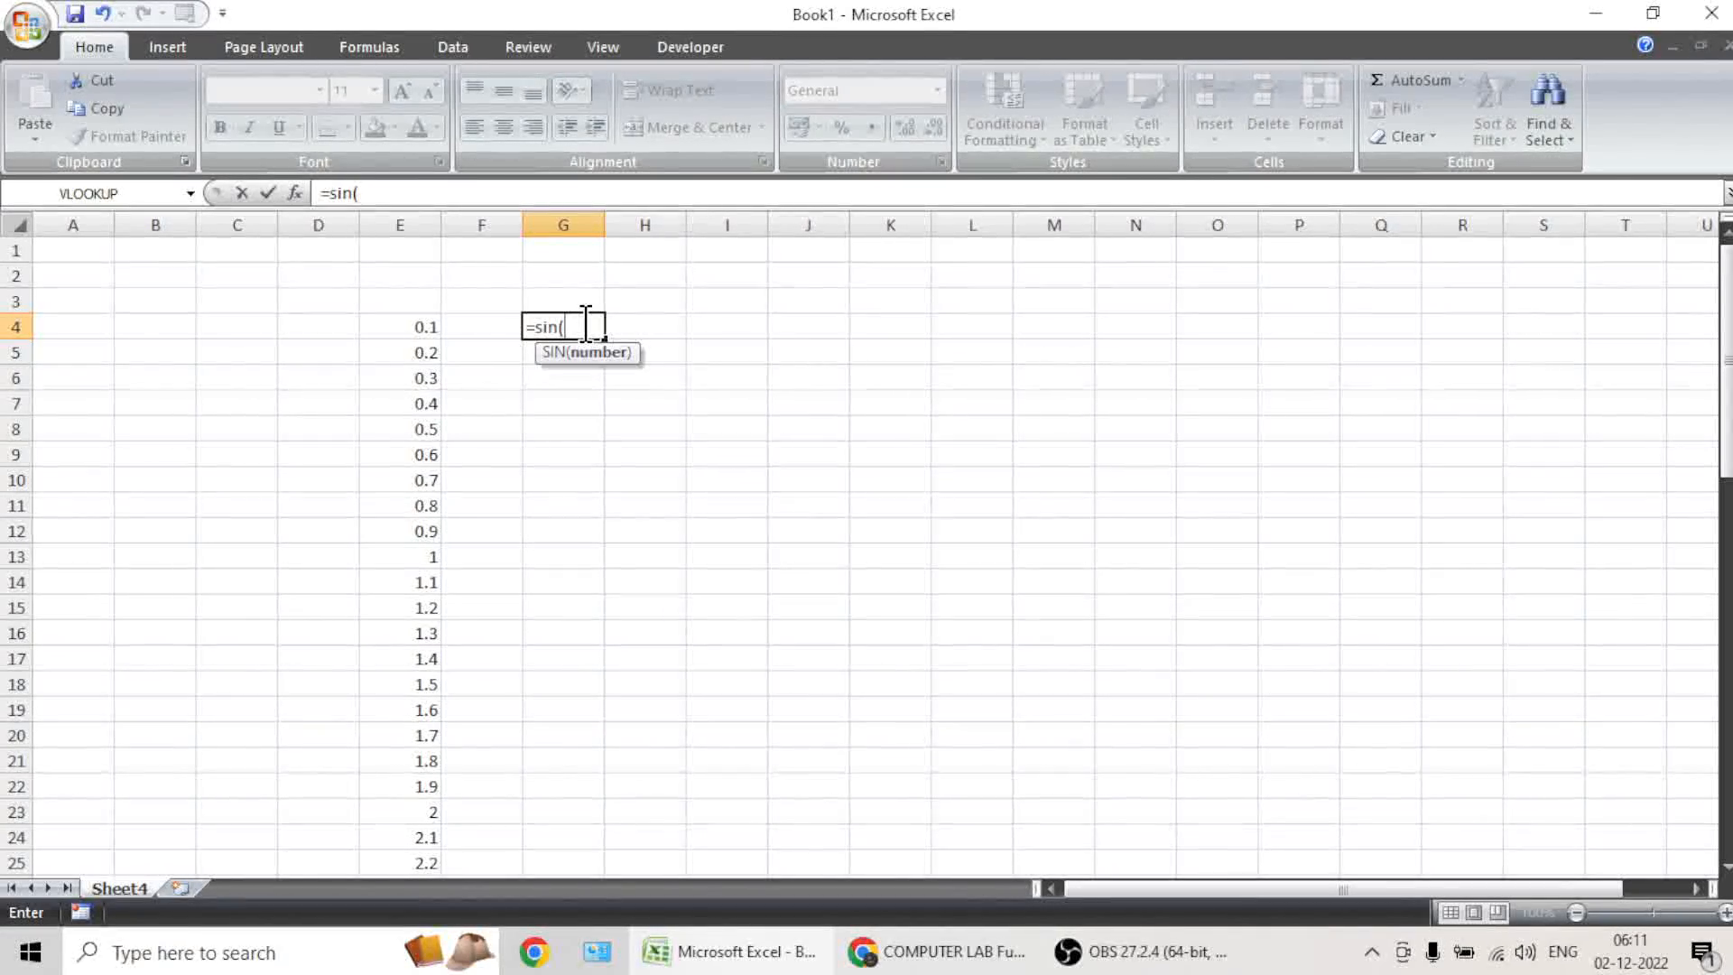
pyautogui.click(425, 329)
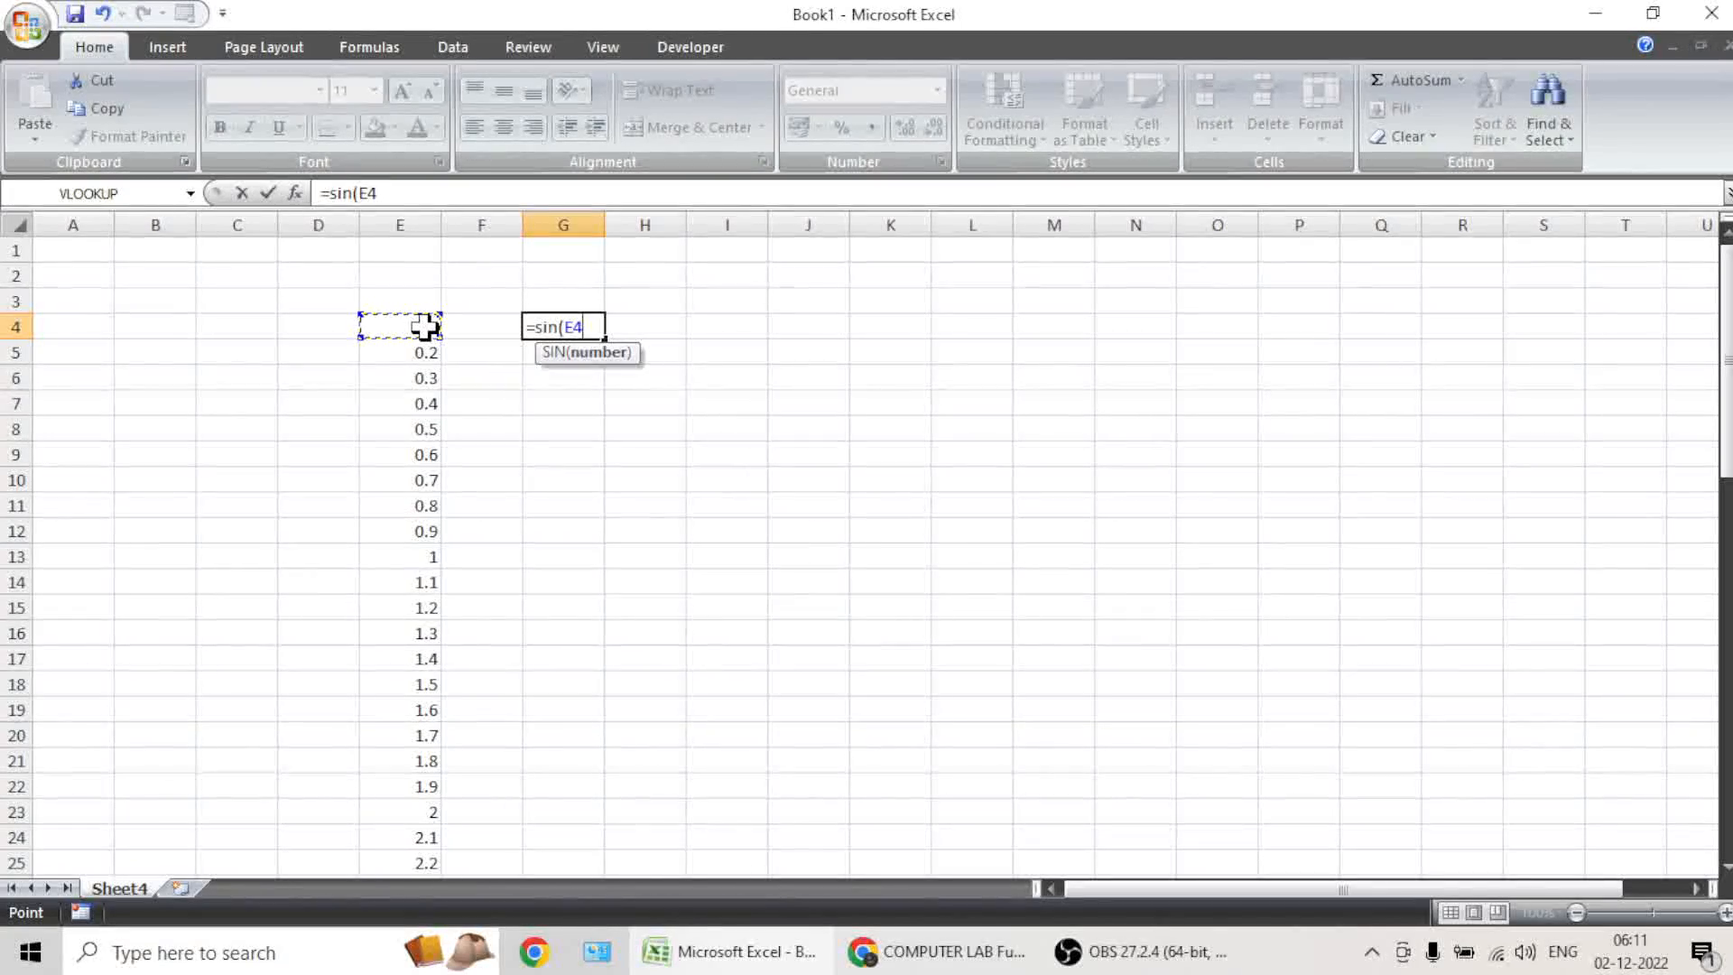
pyautogui.write(')')
pyautogui.press('Return')
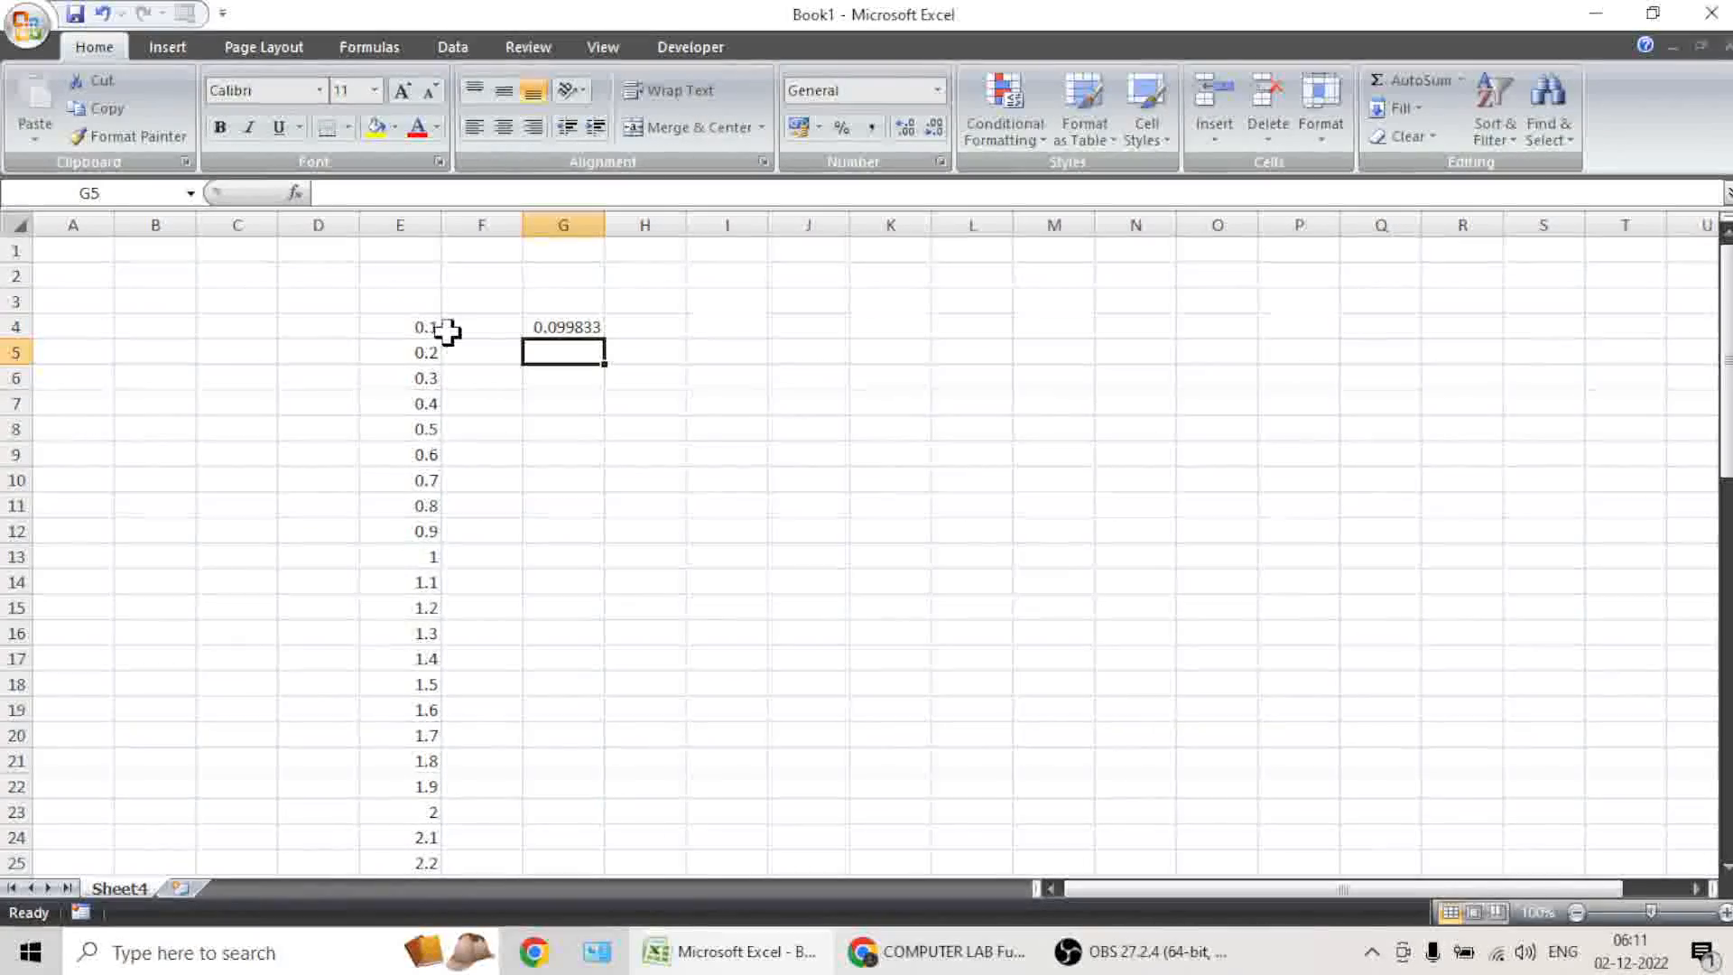
# Delete the empty column F between the number series and the sine formula.
pyautogui.click(585, 326)
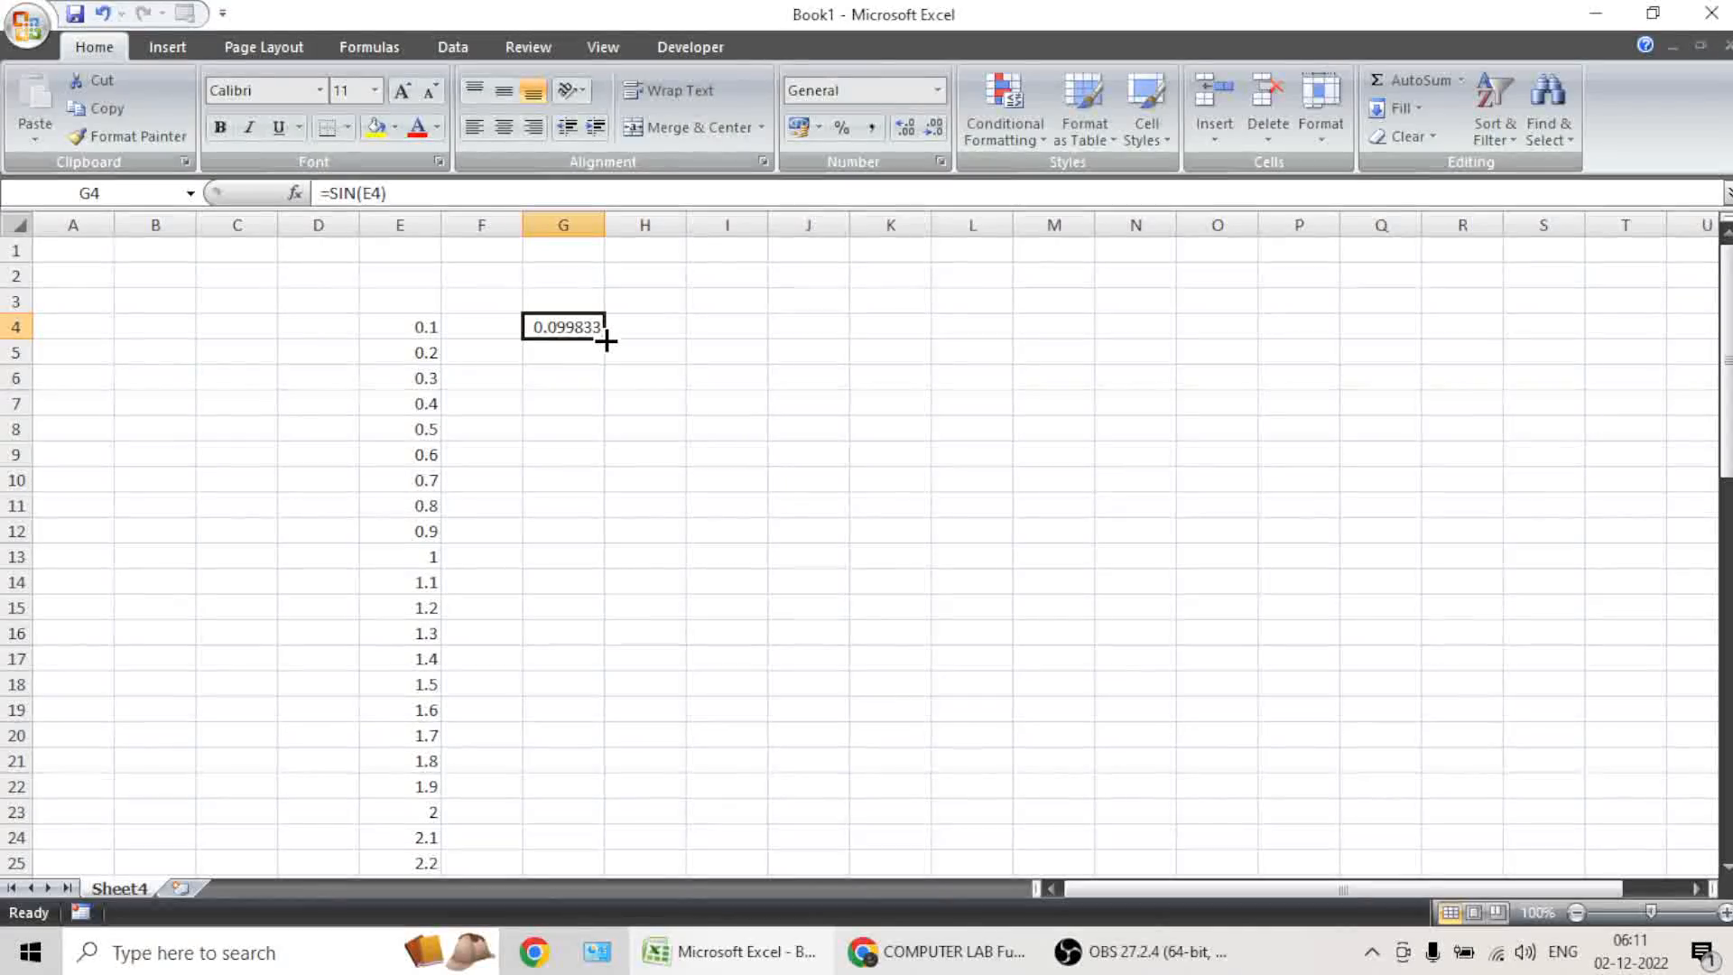
pyautogui.click(473, 225)
pyautogui.rightClick(472, 226)
pyautogui.click(535, 387)
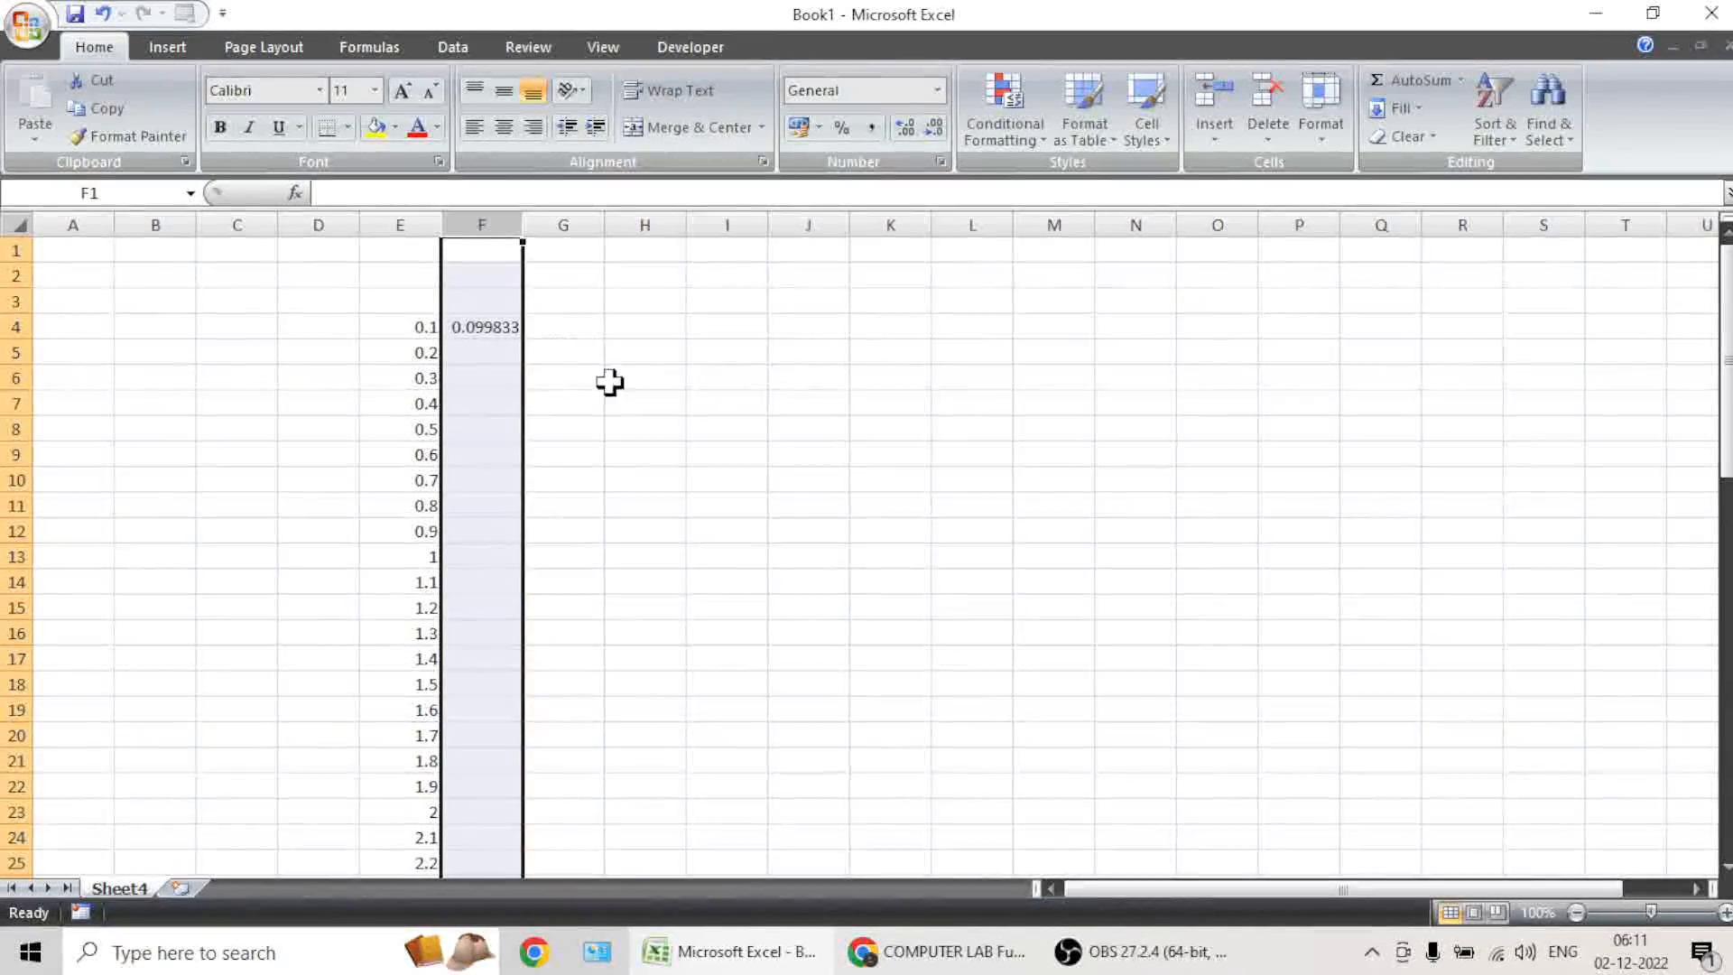
# Fill the sine formula in F4 down column F alongside the whole number series.
pyautogui.click(623, 381)
pyautogui.click(484, 328)
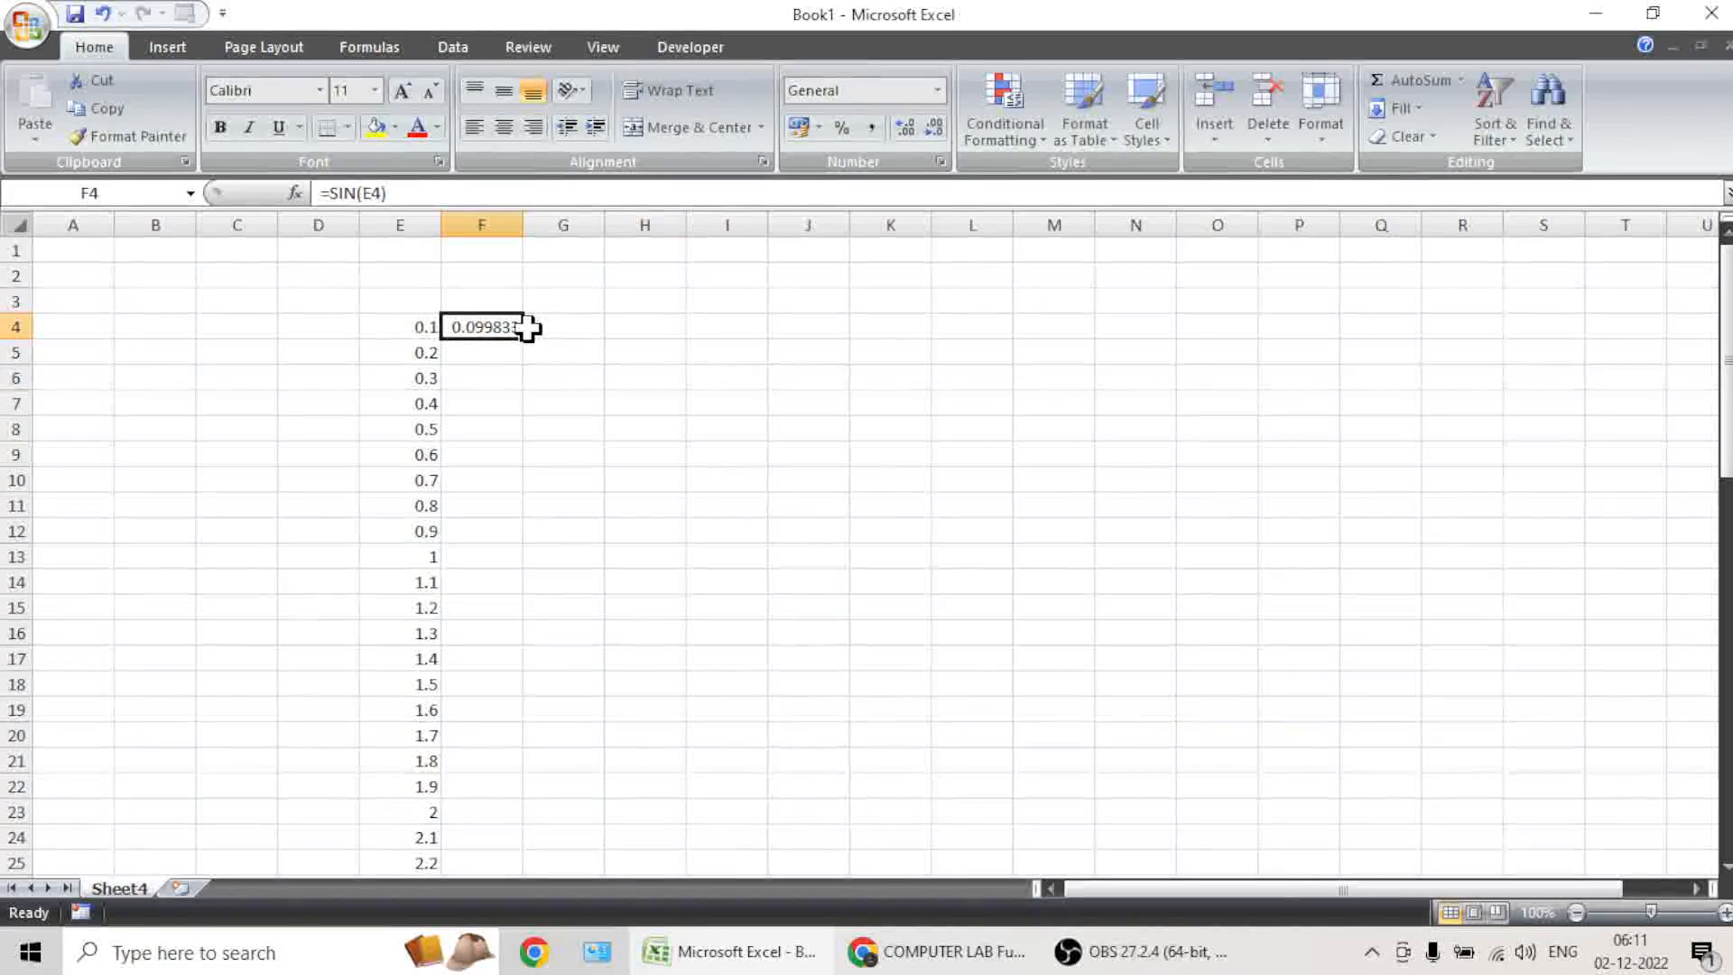
pyautogui.doubleClick(524, 338)
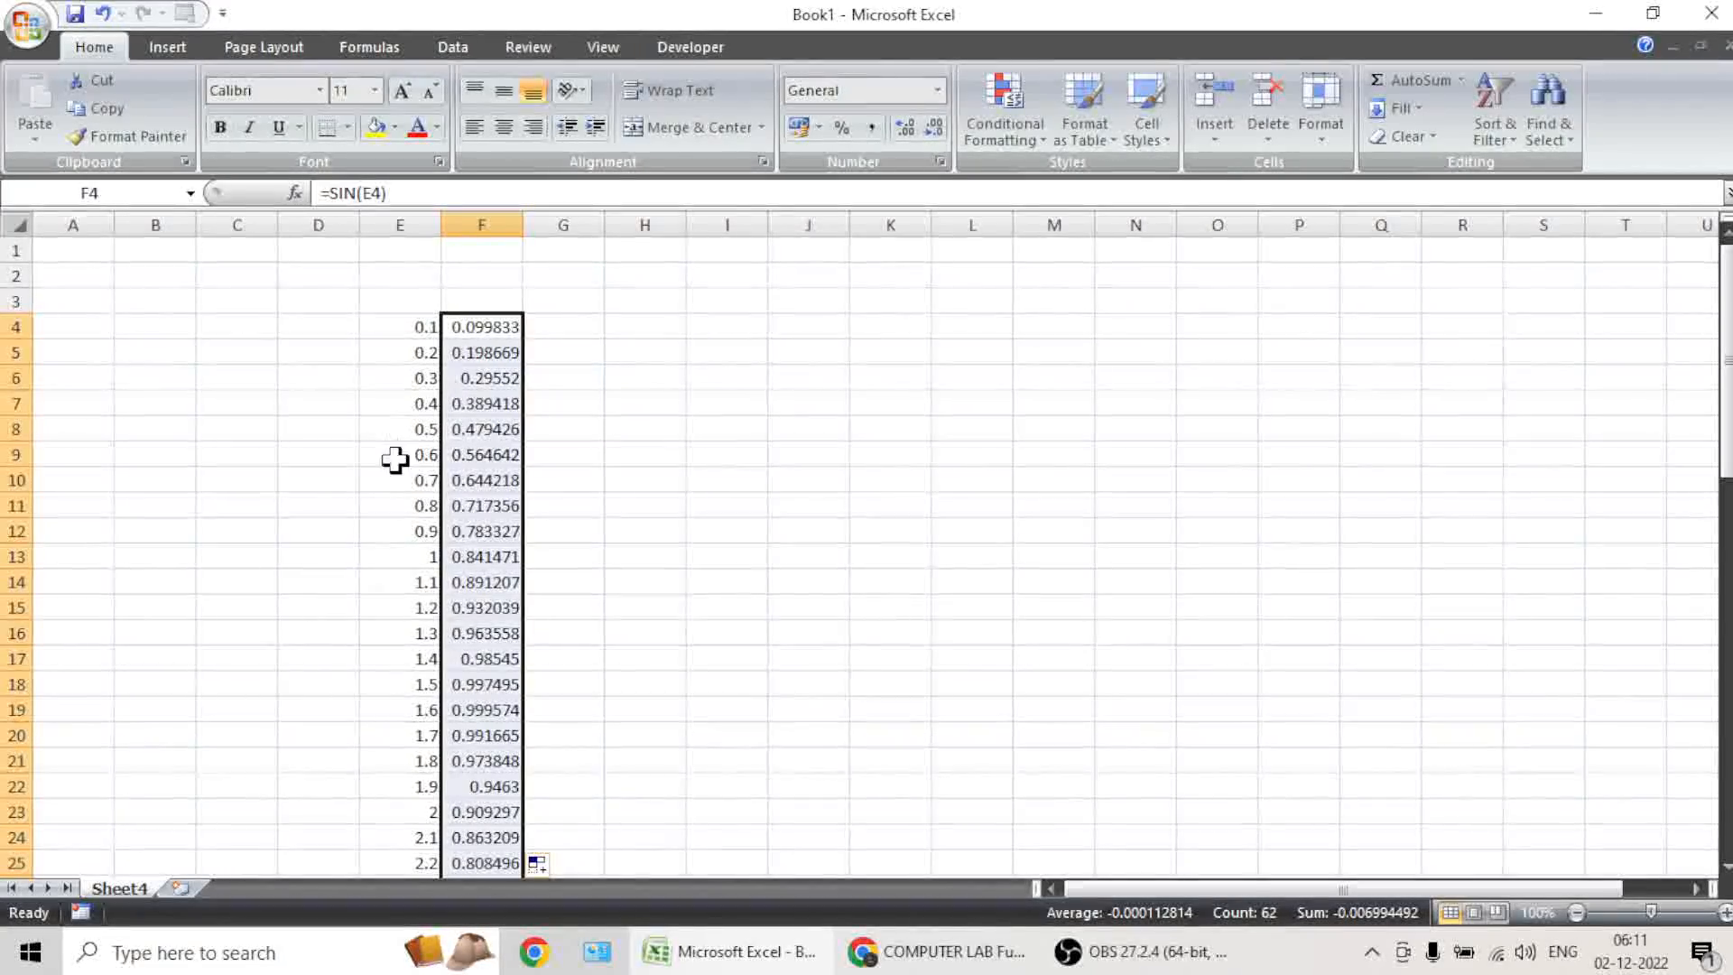
# Compare the sine formulas in F4 to F6 with the column E values they refer to.
pyautogui.click(468, 326)
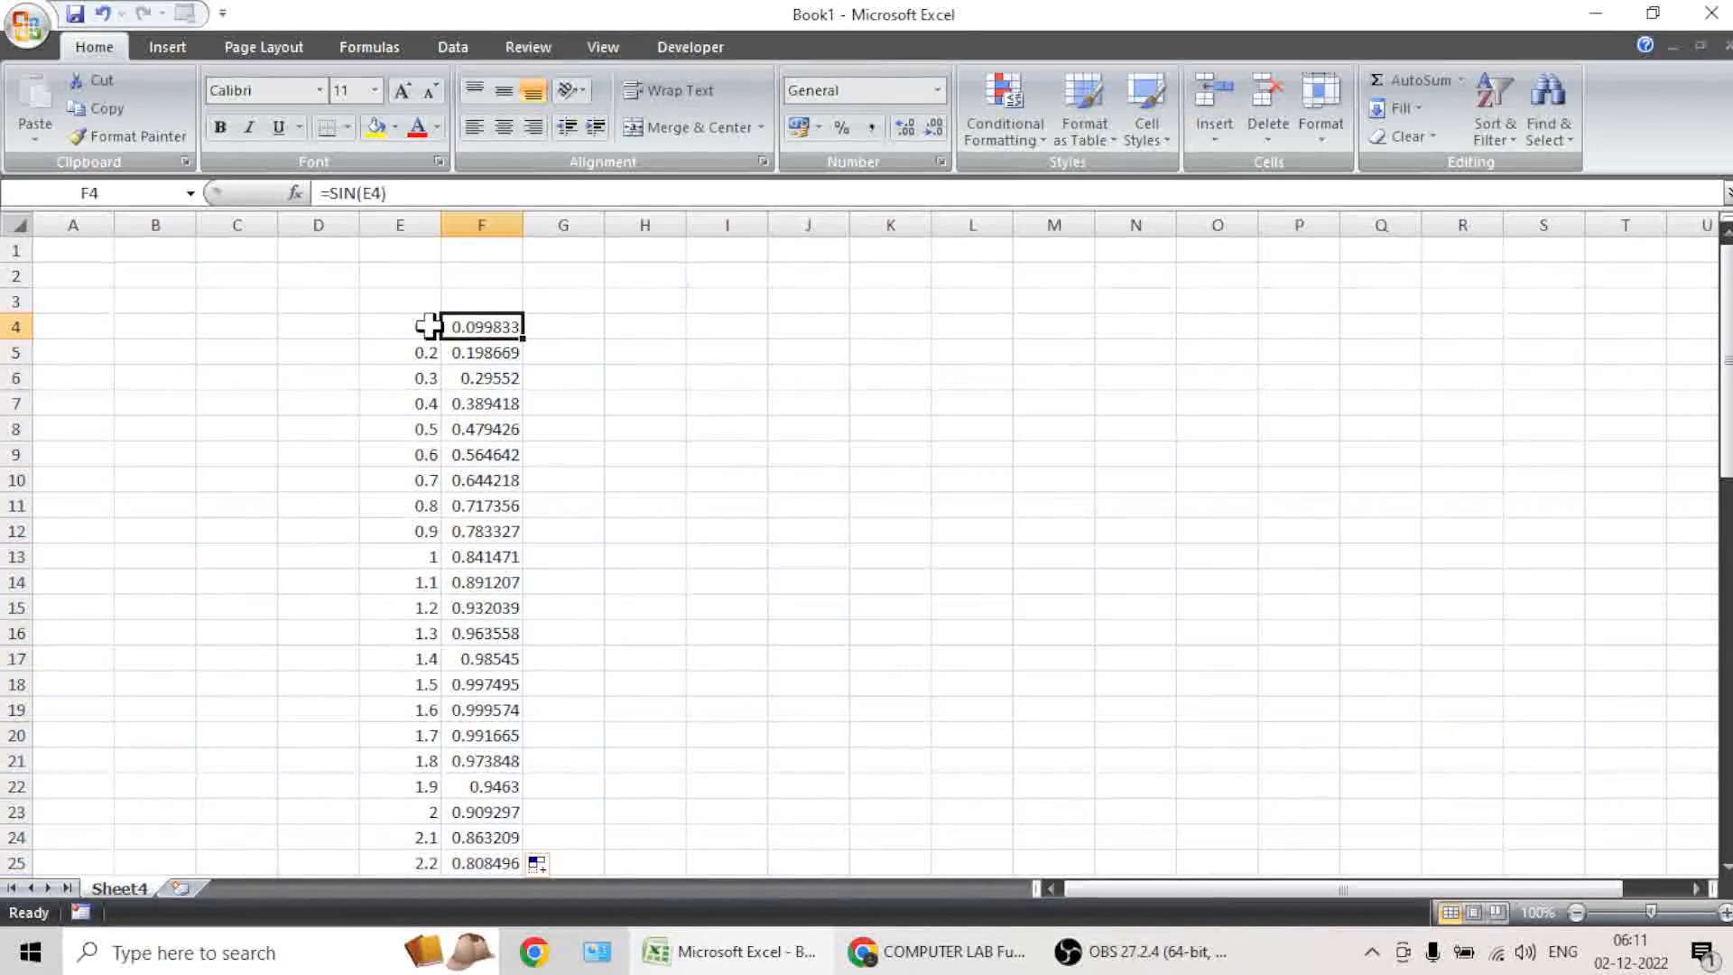
pyautogui.click(425, 325)
pyautogui.click(466, 350)
pyautogui.click(419, 352)
pyautogui.click(503, 376)
pyautogui.click(426, 379)
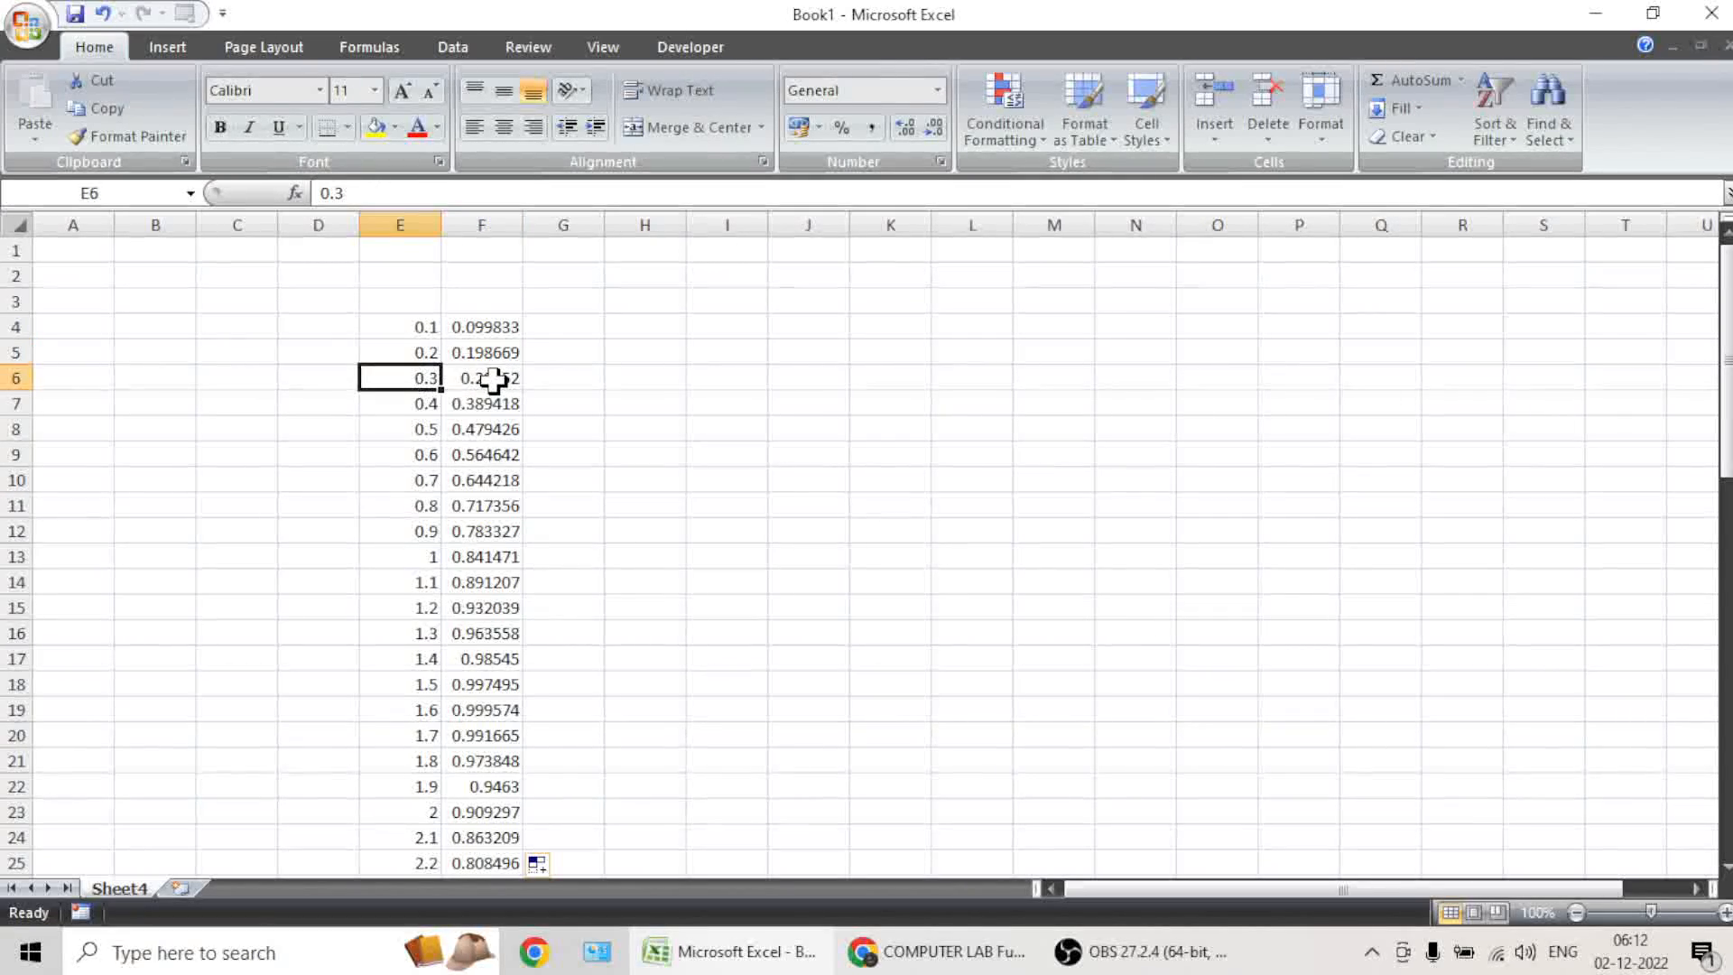
pyautogui.doubleClick(495, 379)
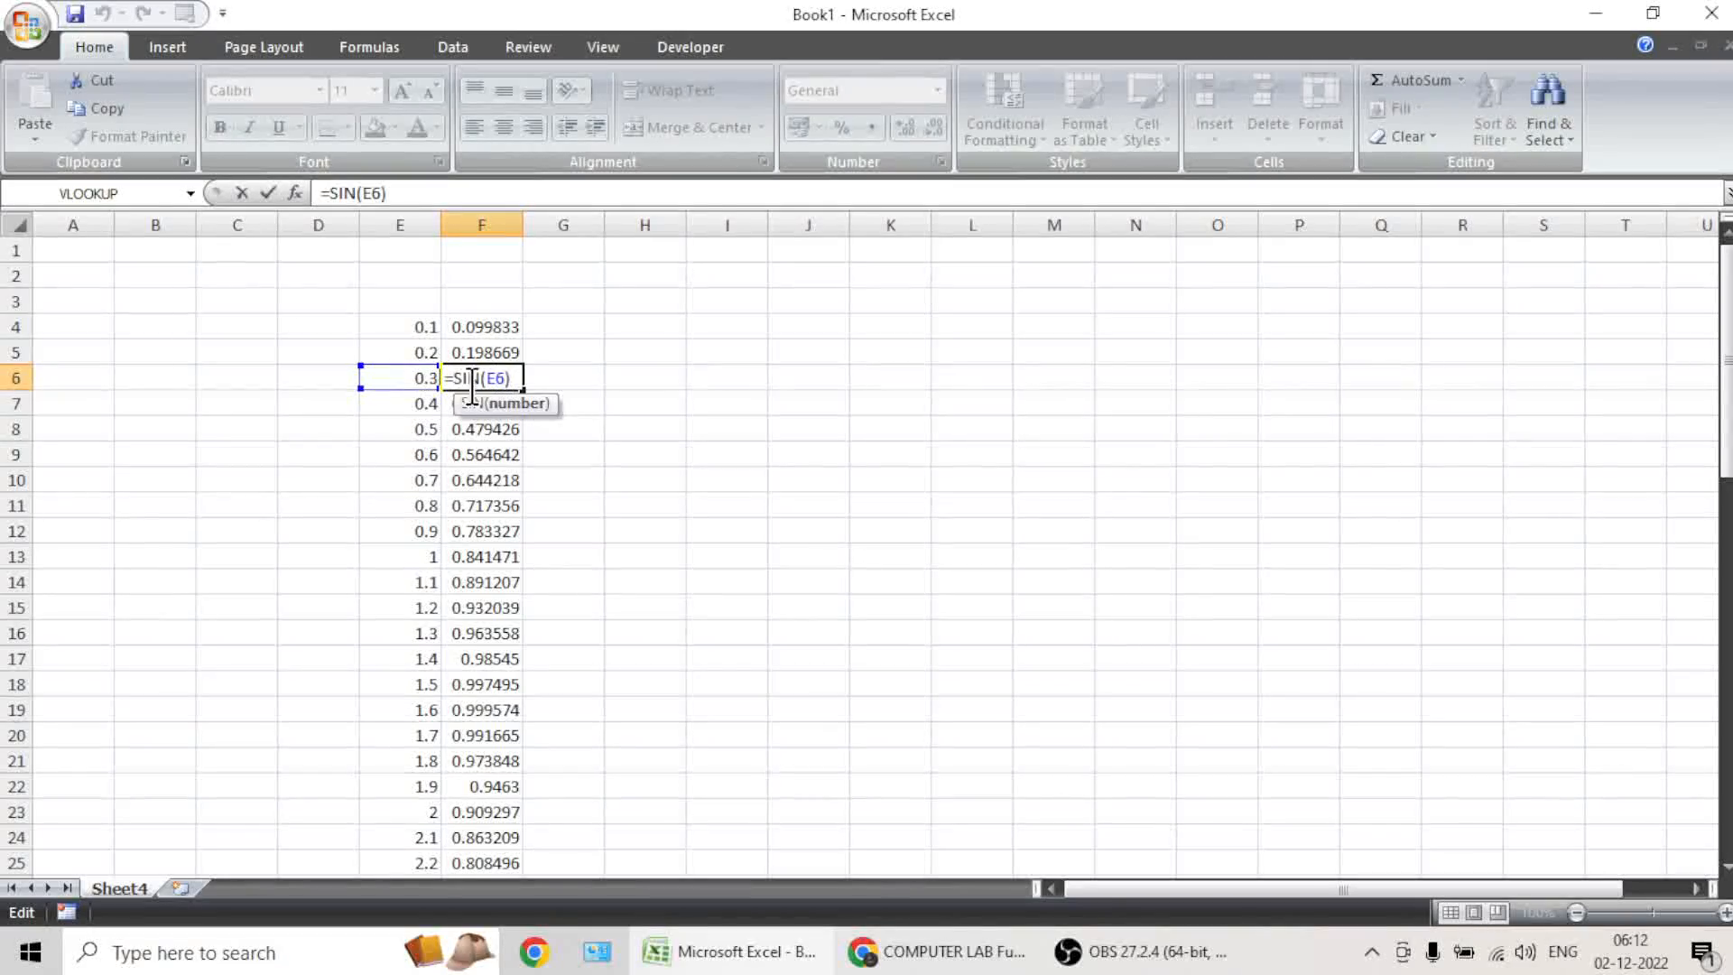
pyautogui.press('Escape')
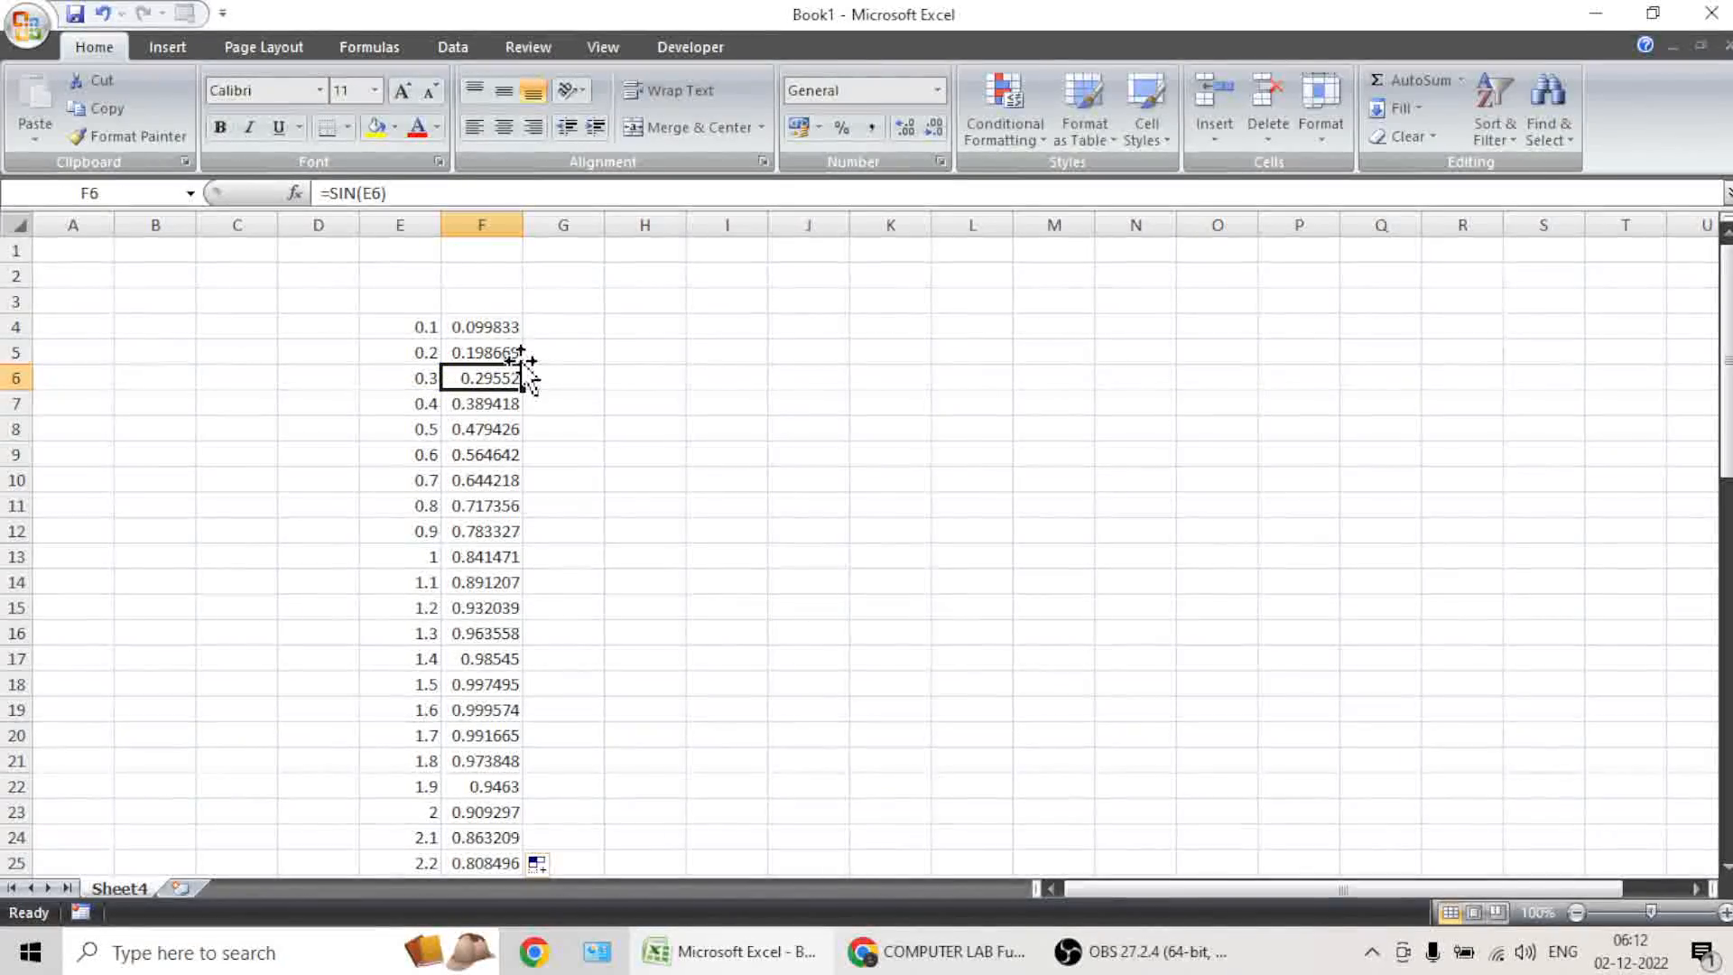
# Insert a basic 2-D line chart from the sine values in F4:F65.
pyautogui.moveTo(492, 327); pyautogui.dragTo(457, 835)
pyautogui.scroll(2, 524, 361)
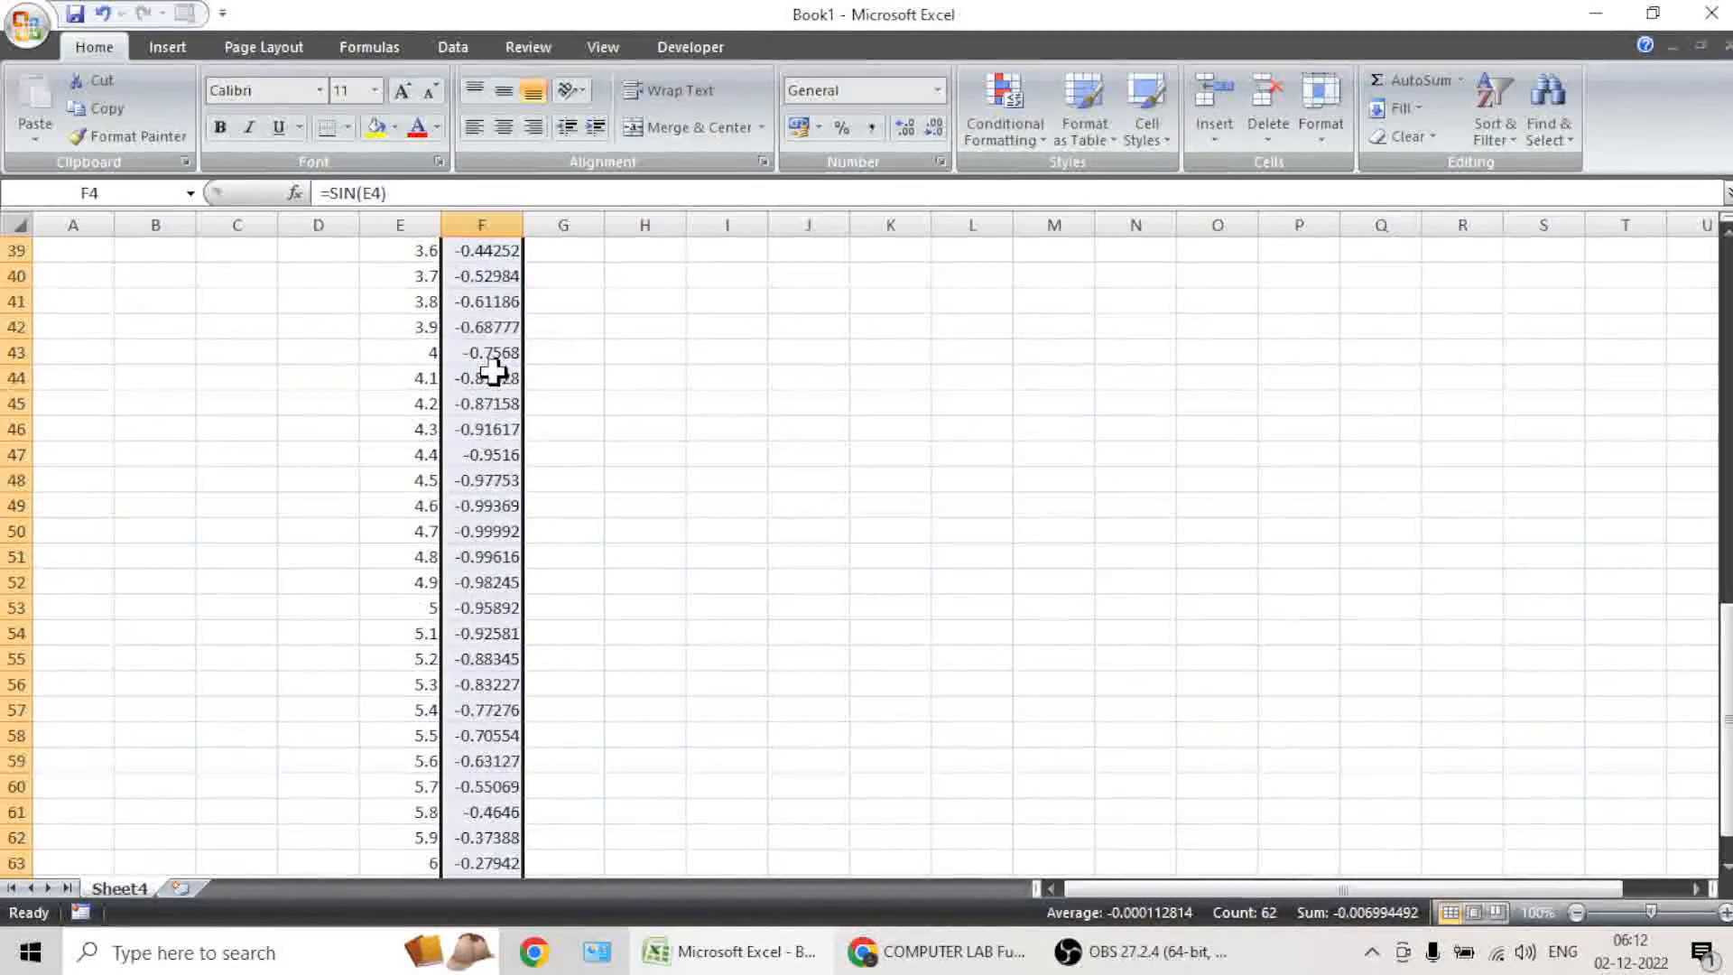
pyautogui.scroll(1, 494, 366)
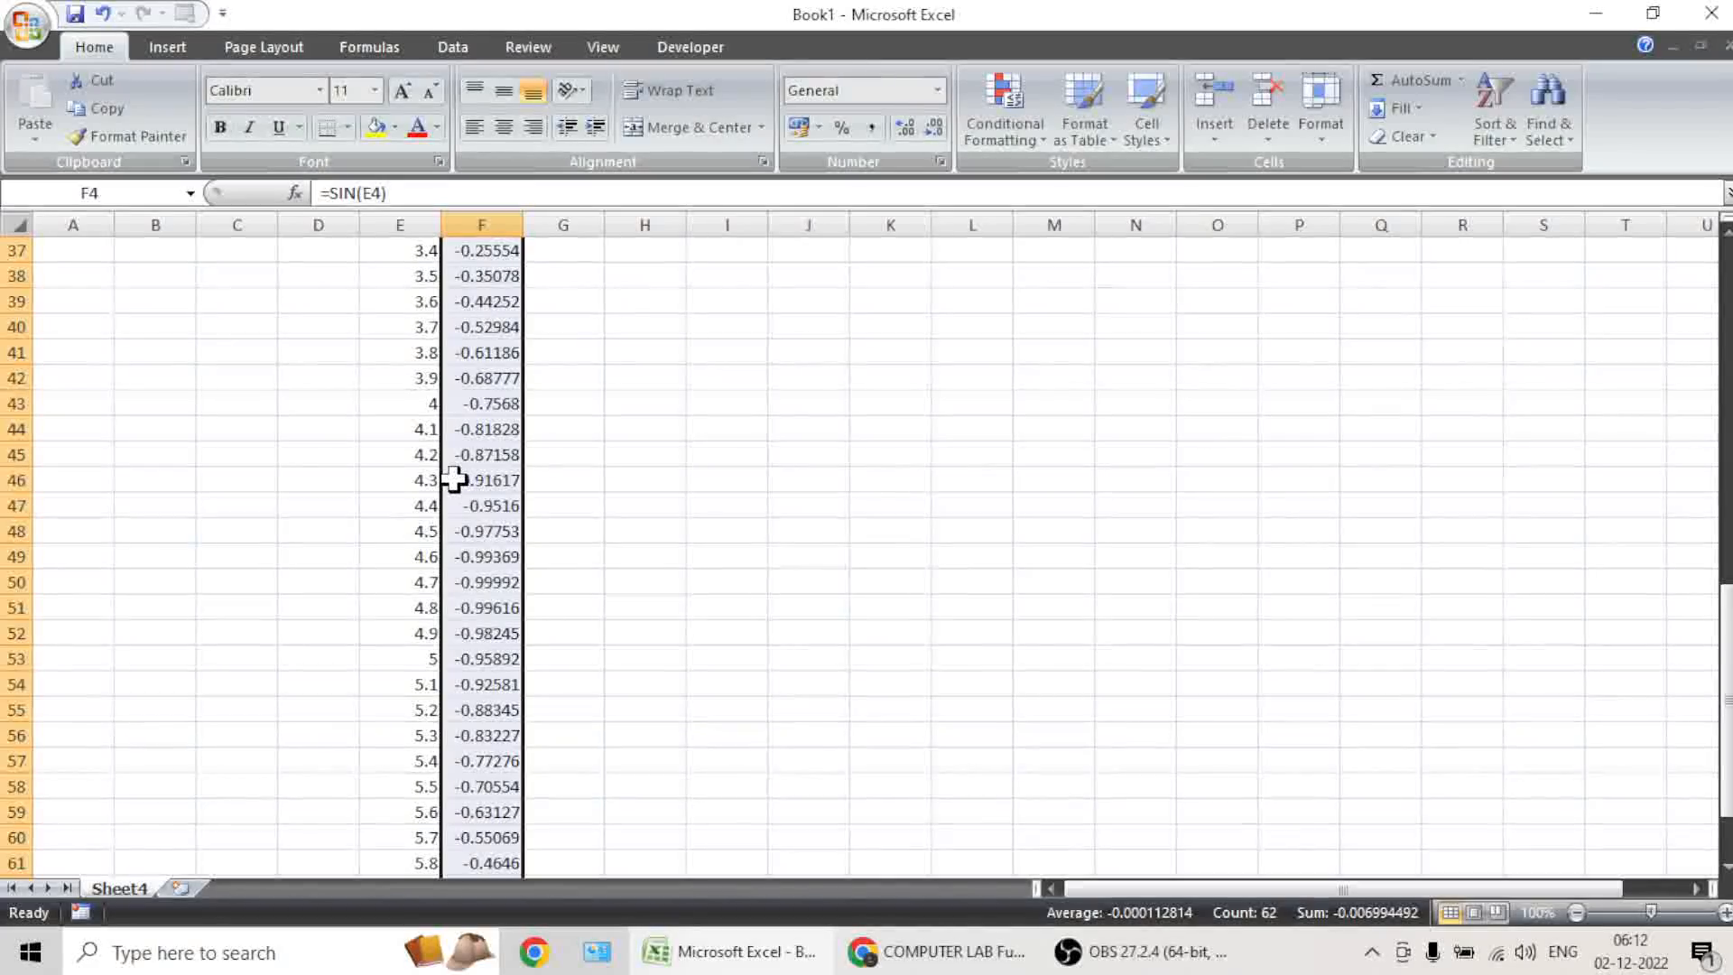
pyautogui.scroll(6, 496, 406)
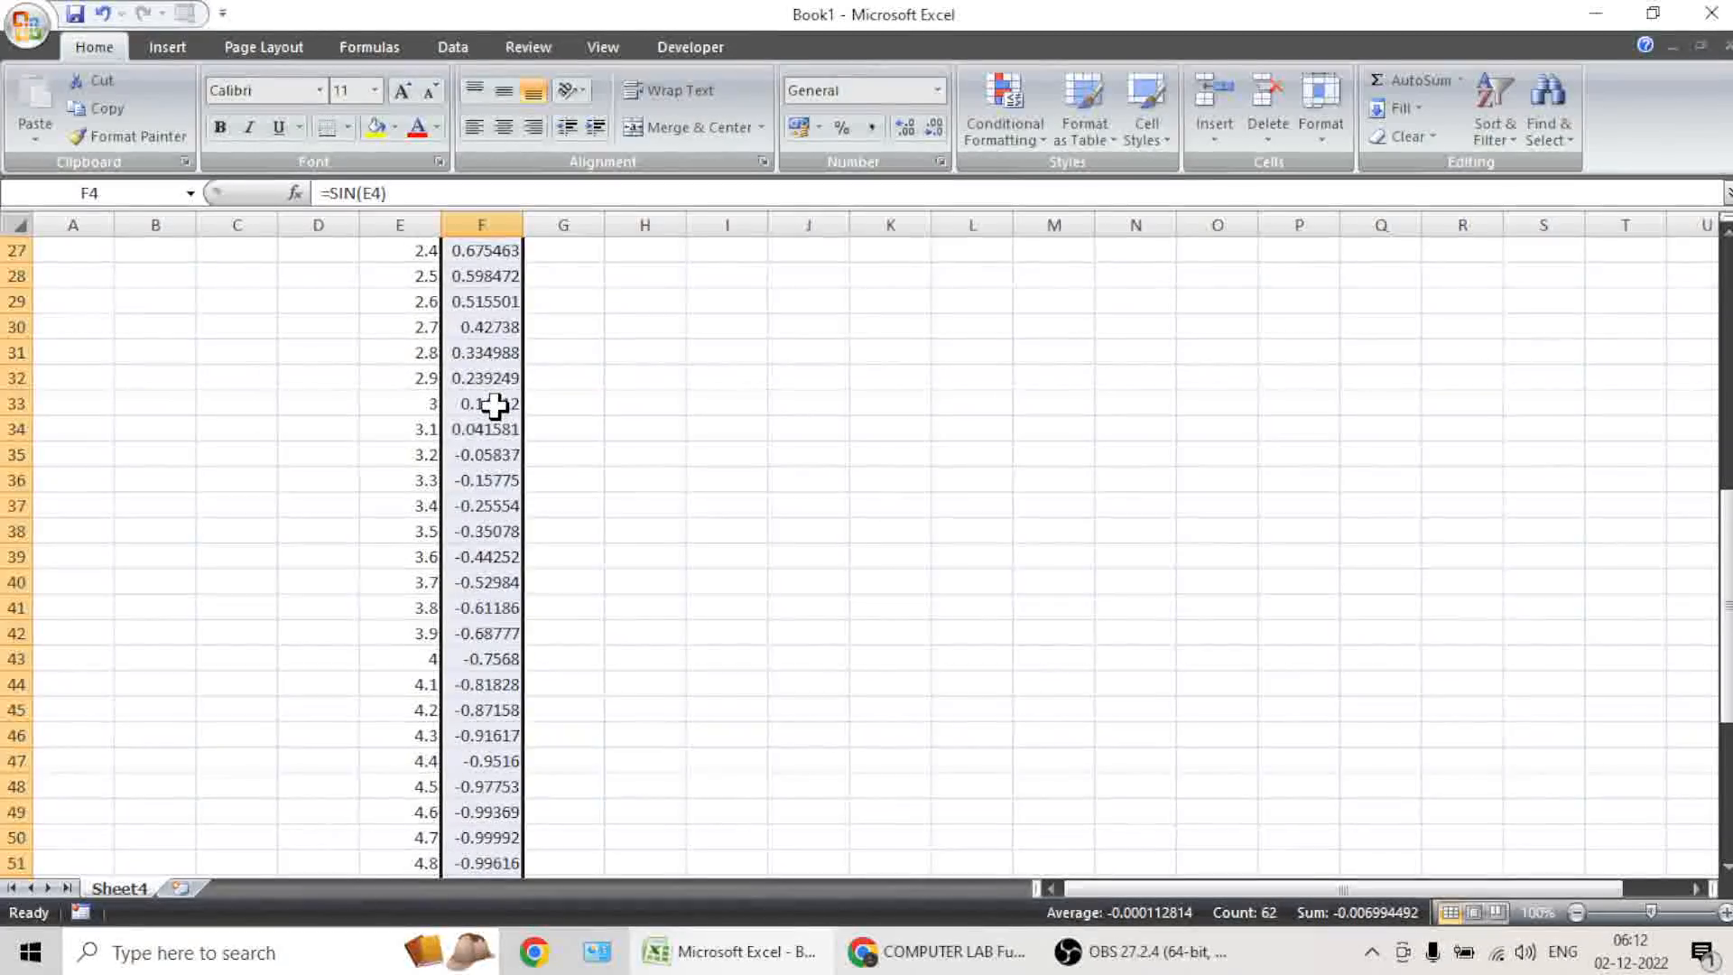
pyautogui.scroll(6, 494, 407)
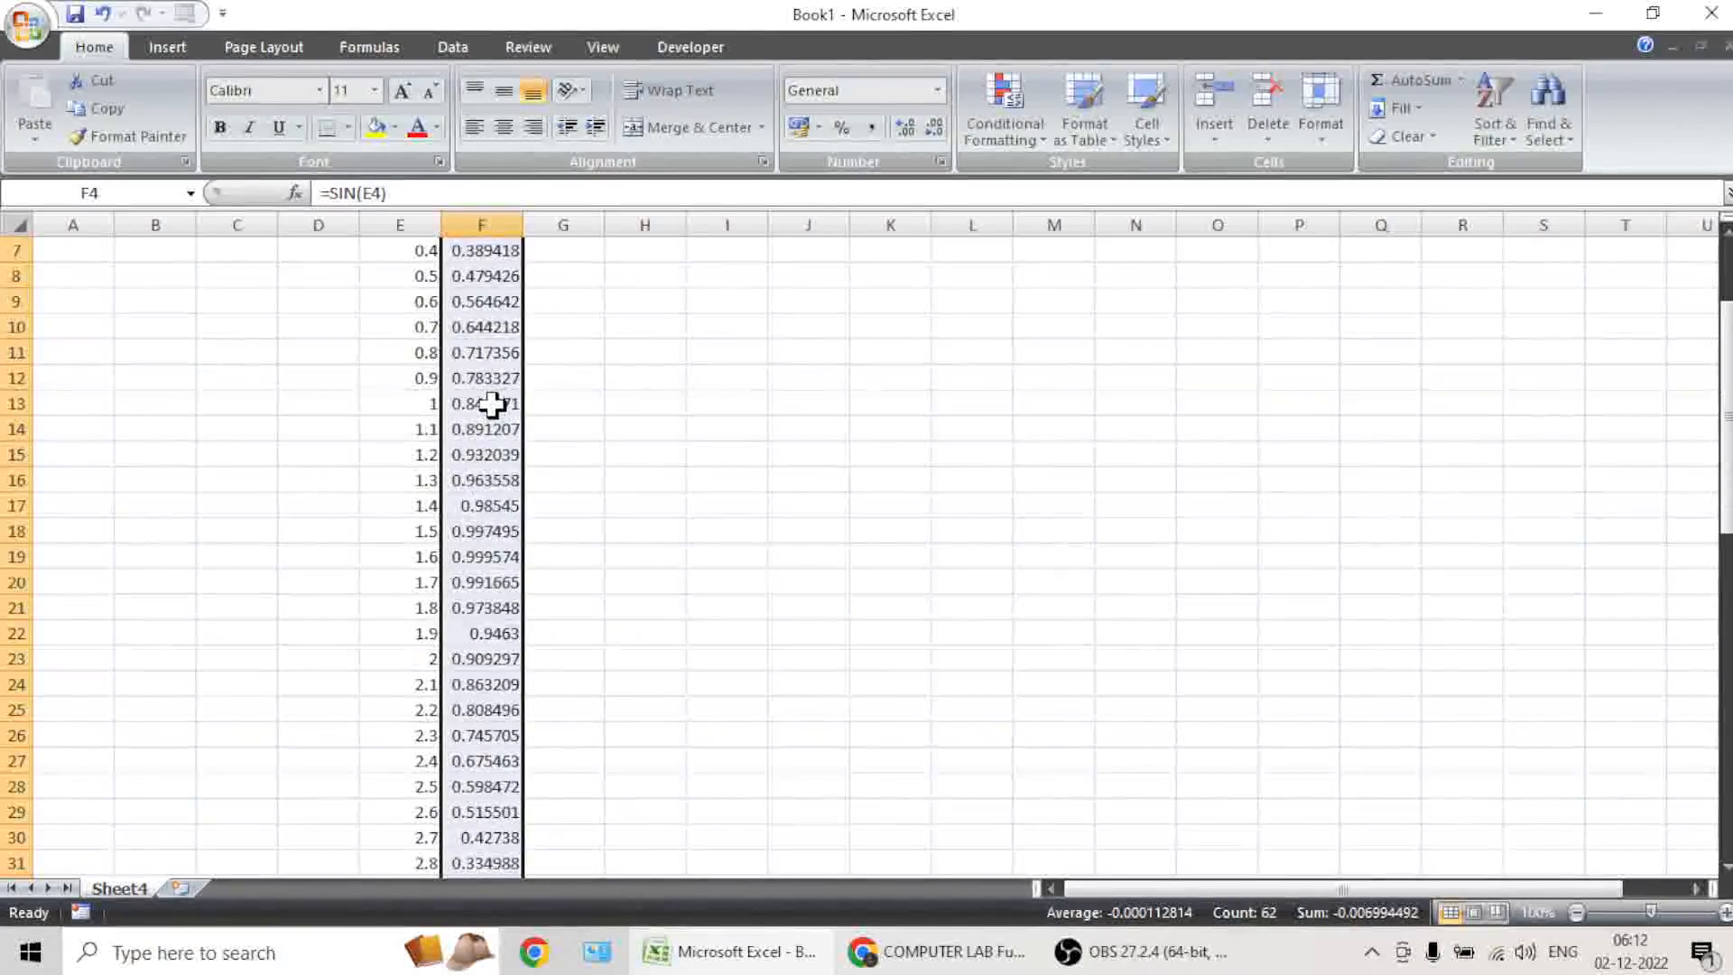
pyautogui.scroll(-5, 490, 401)
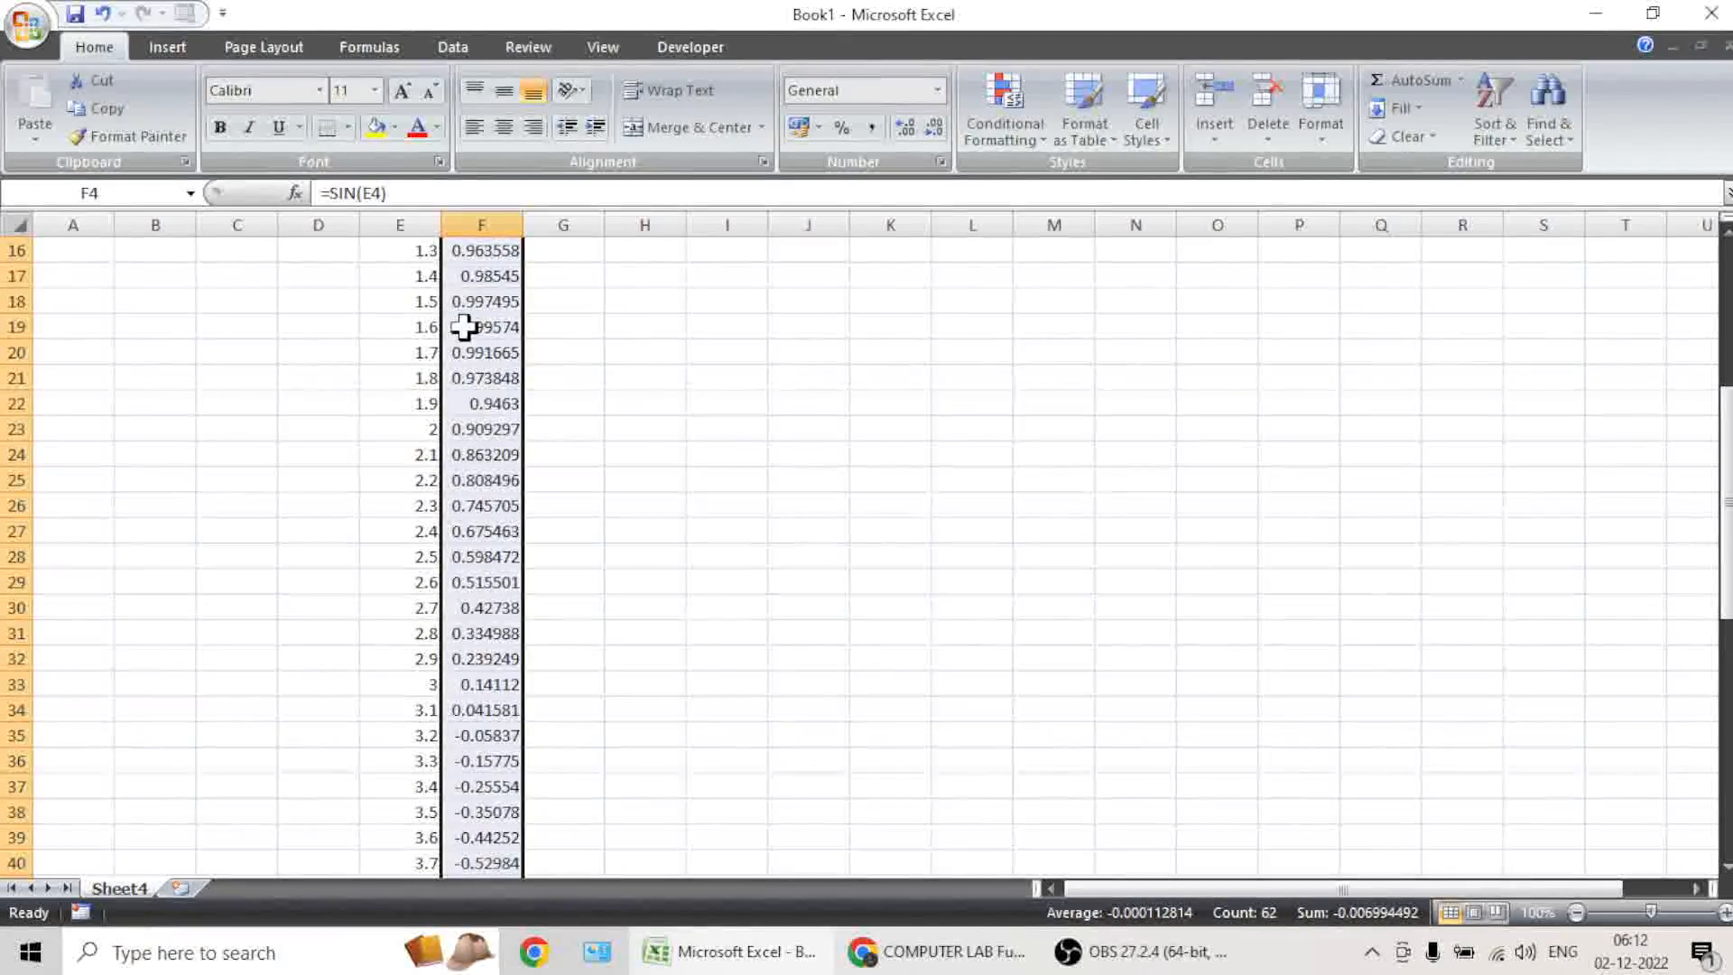
pyautogui.click(193, 47)
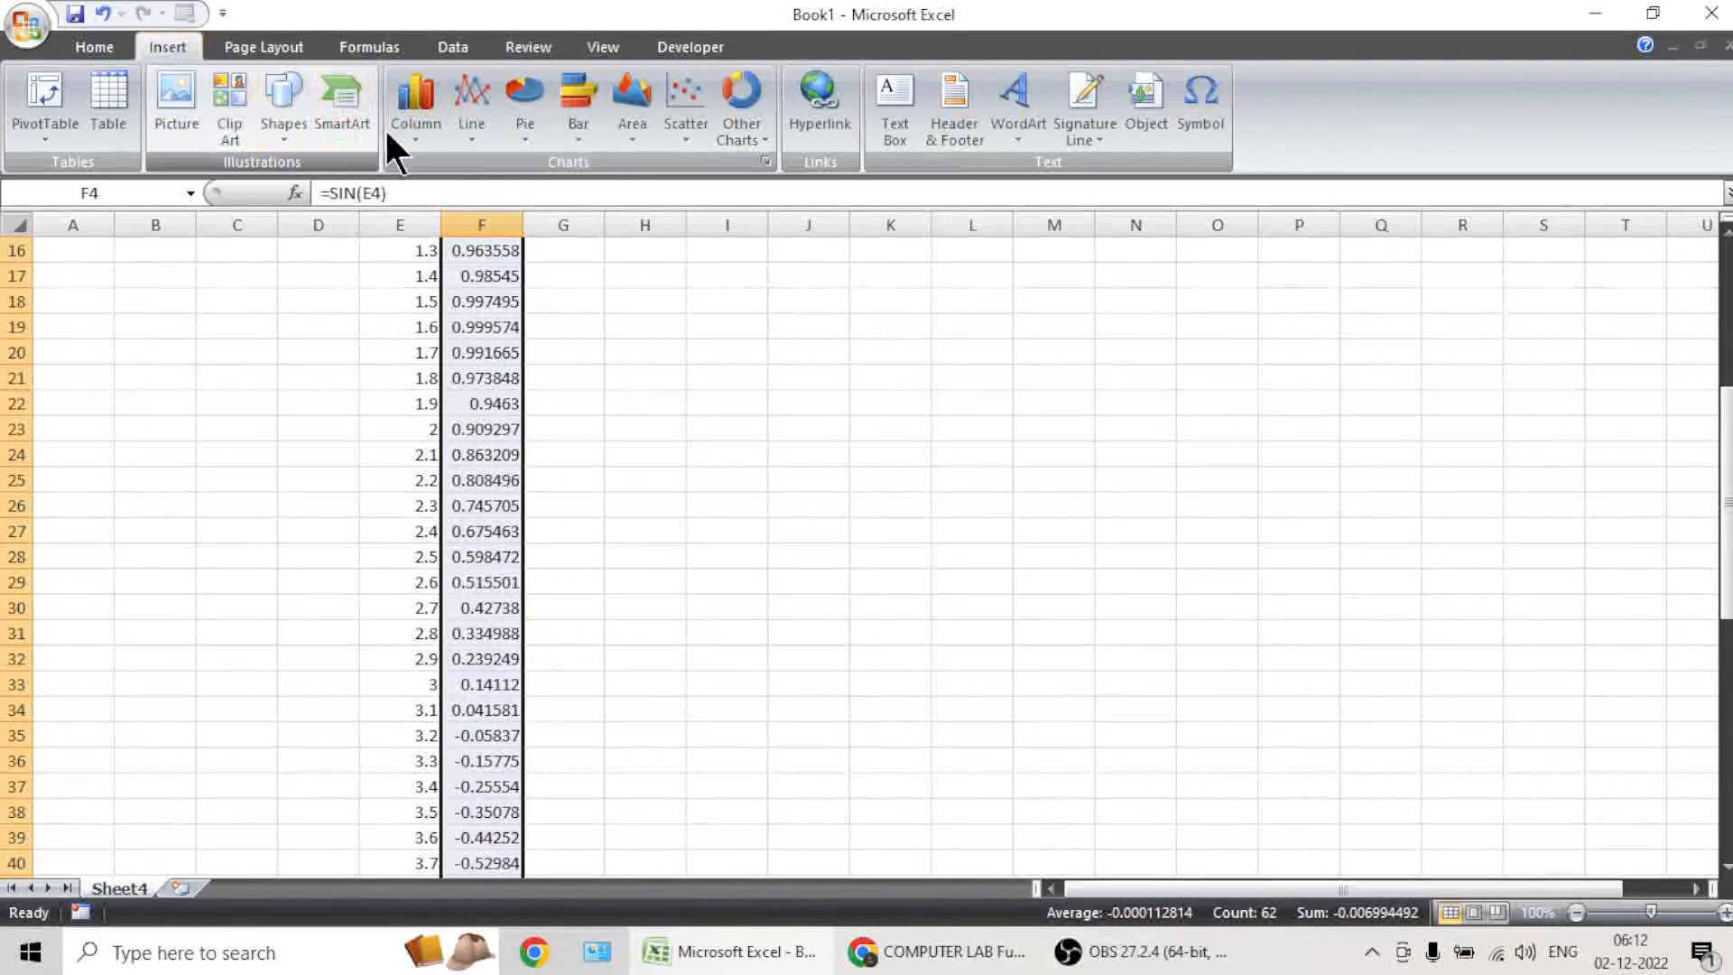
pyautogui.click(483, 137)
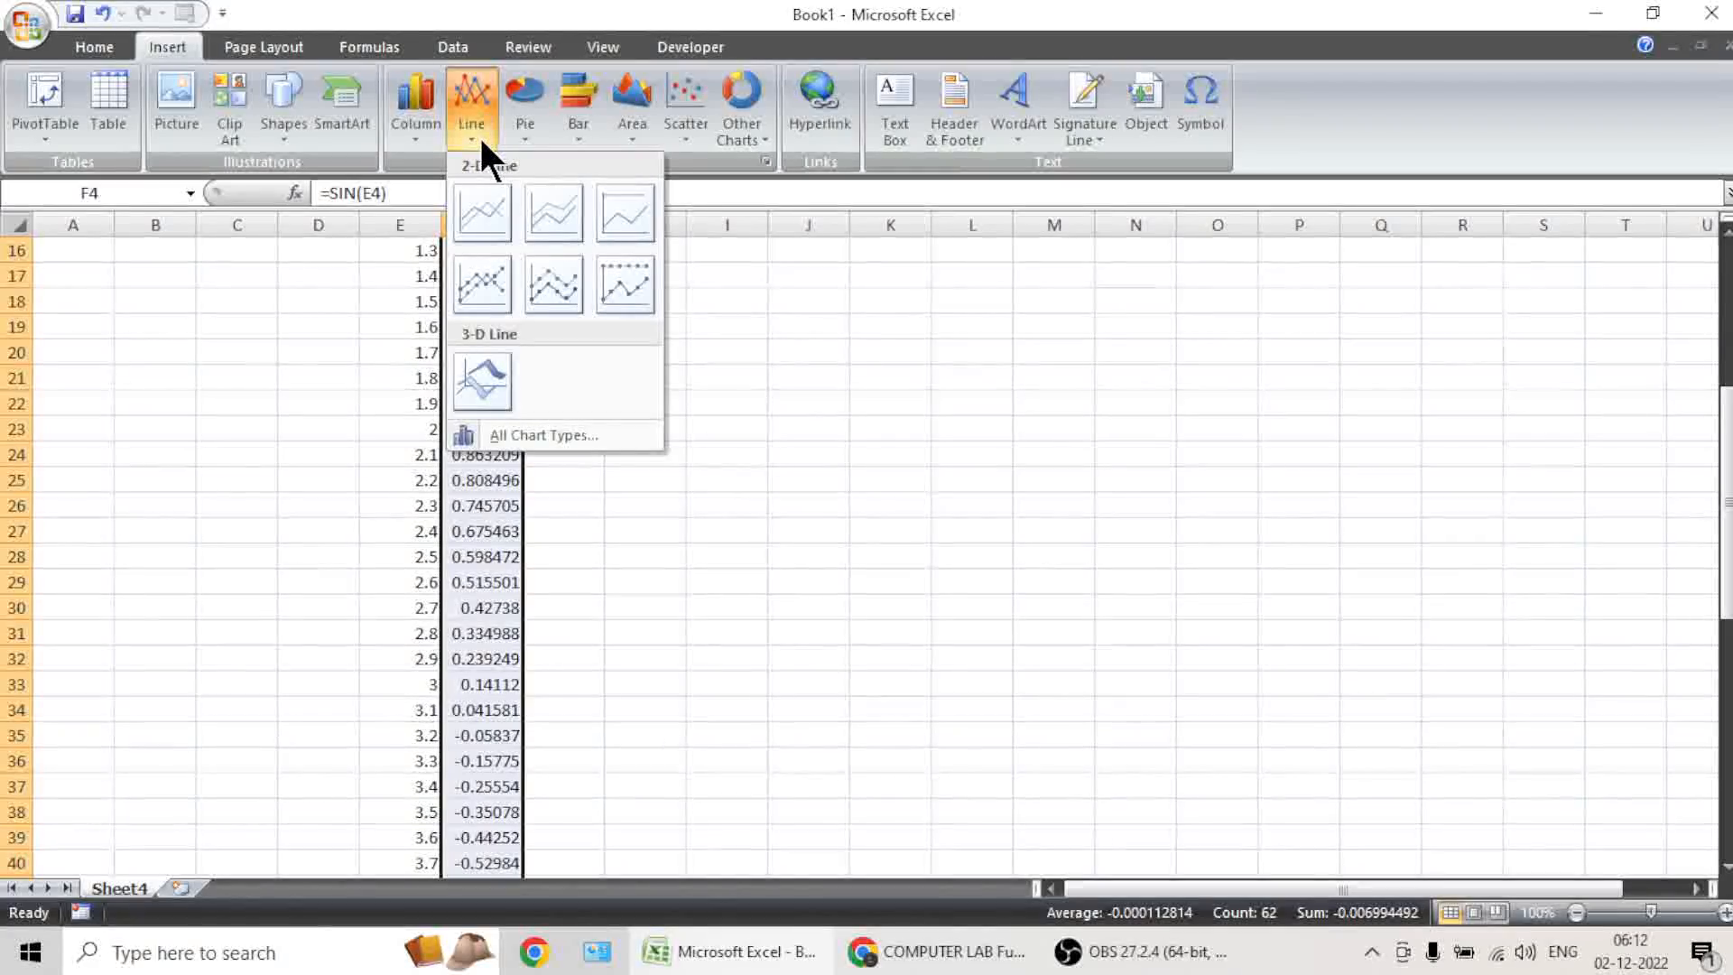
pyautogui.click(478, 213)
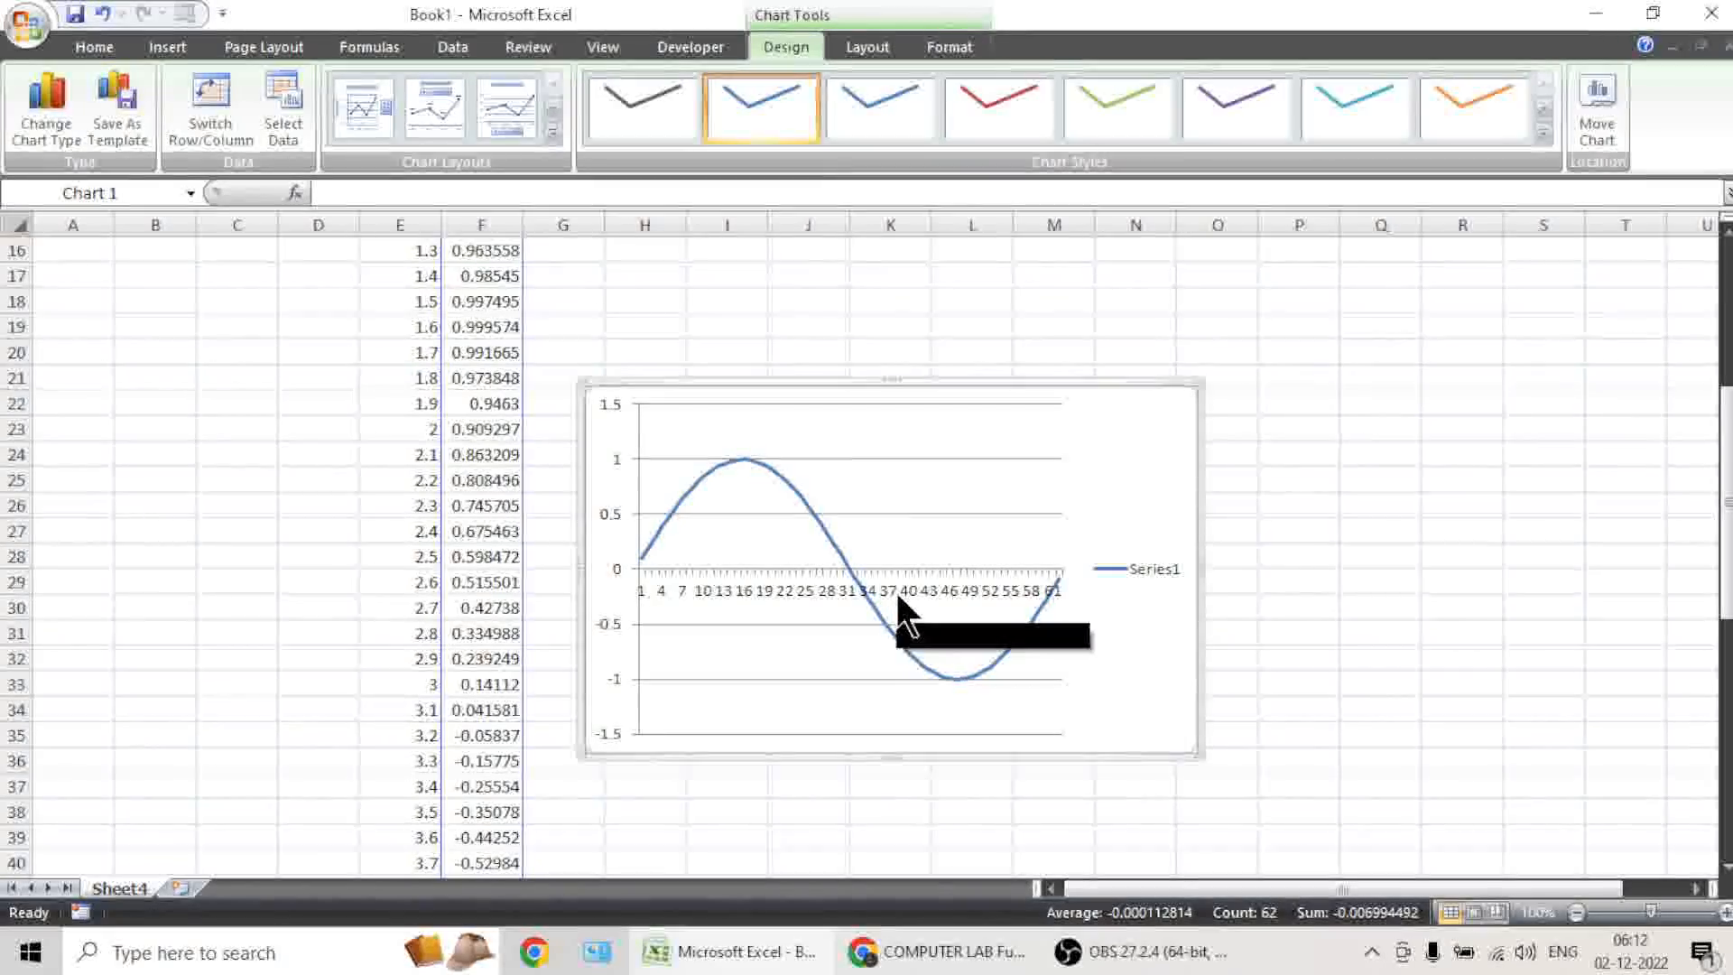
# Move the line chart closer to the data, over about columns G to N and rows 19 to 33.
pyautogui.keyDown('ctrl'); pyautogui.scroll(2, 896, 592); pyautogui.keyUp('ctrl')
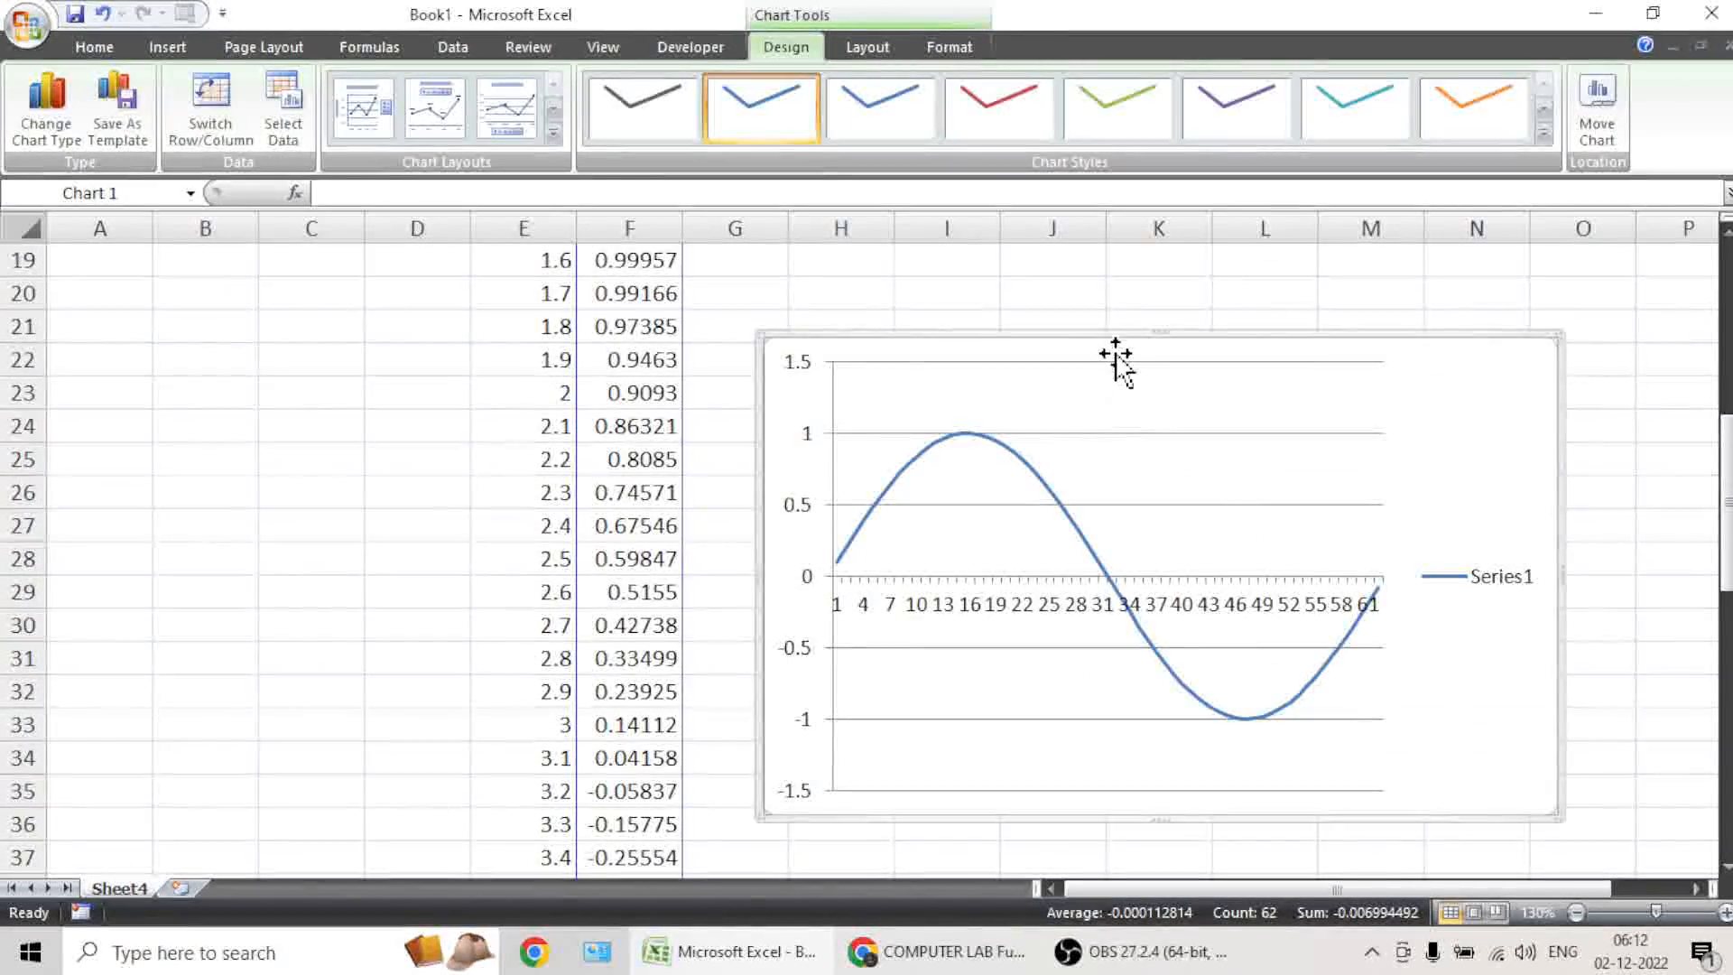
pyautogui.moveTo(1116, 334); pyautogui.dragTo(1044, 283)
pyautogui.click(1044, 387)
pyautogui.click(1411, 521)
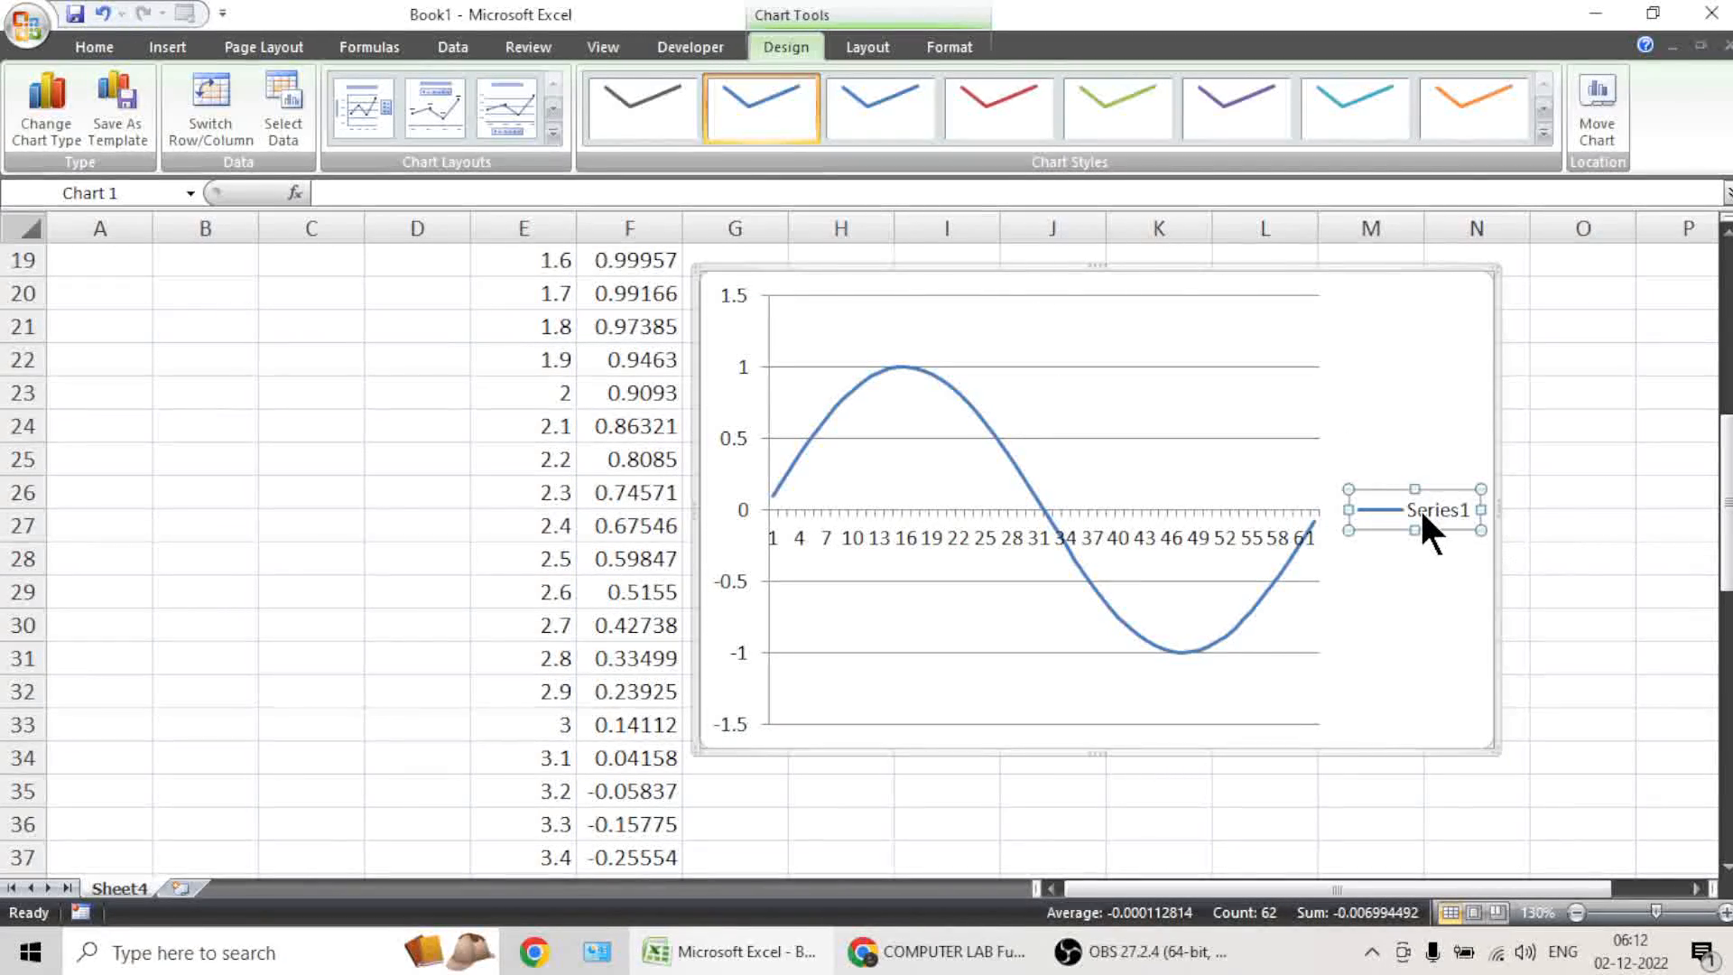
pyautogui.click(1424, 516)
pyautogui.rightClick(1427, 512)
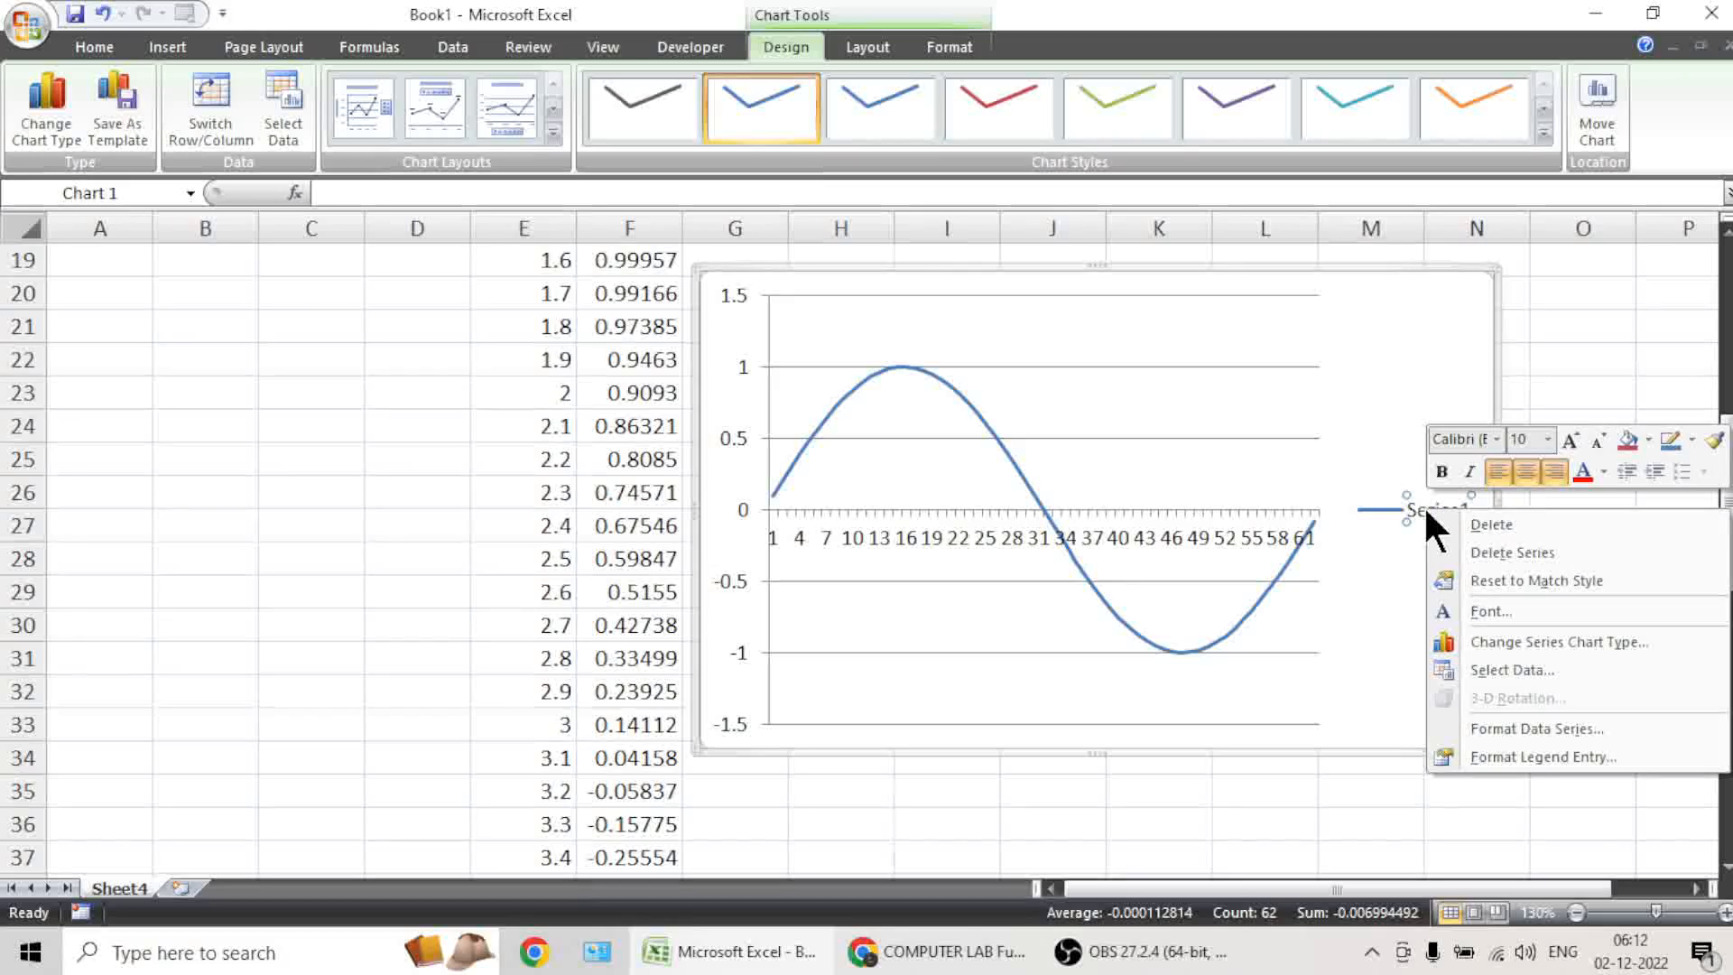
pyautogui.click(1100, 444)
pyautogui.click(1403, 351)
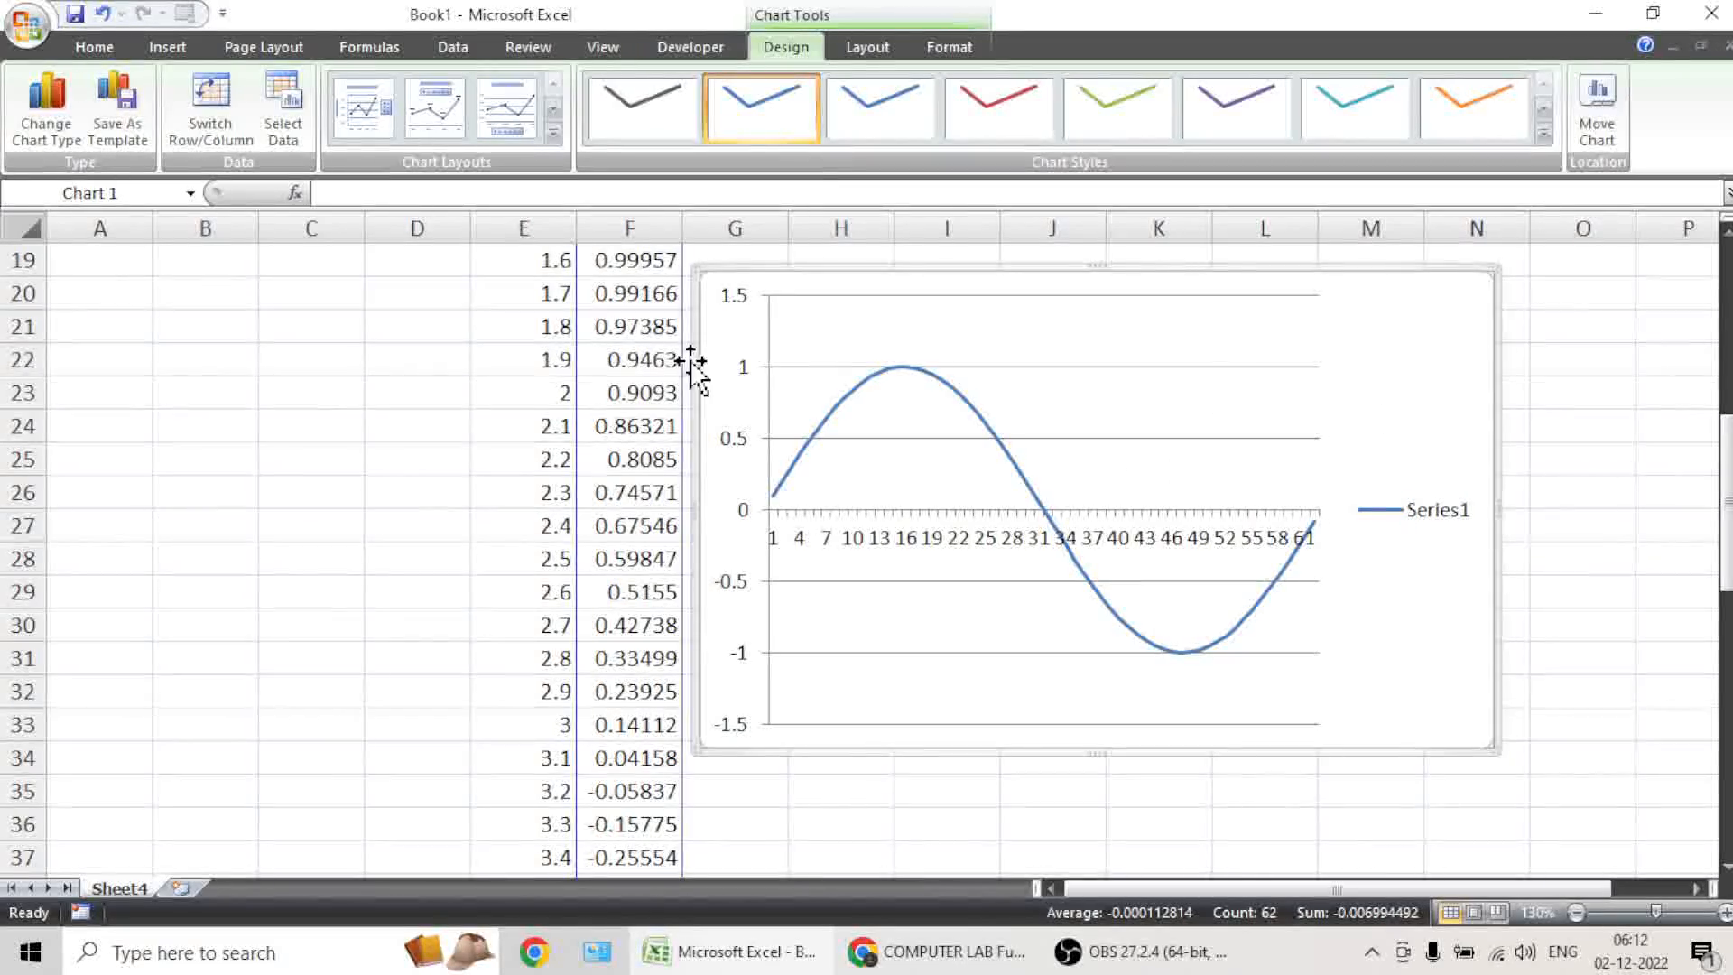
# Change the sine chart from a line to the first Column type, a 2-D clustered column chart.
pyautogui.click(1068, 386)
pyautogui.rightClick(1067, 386)
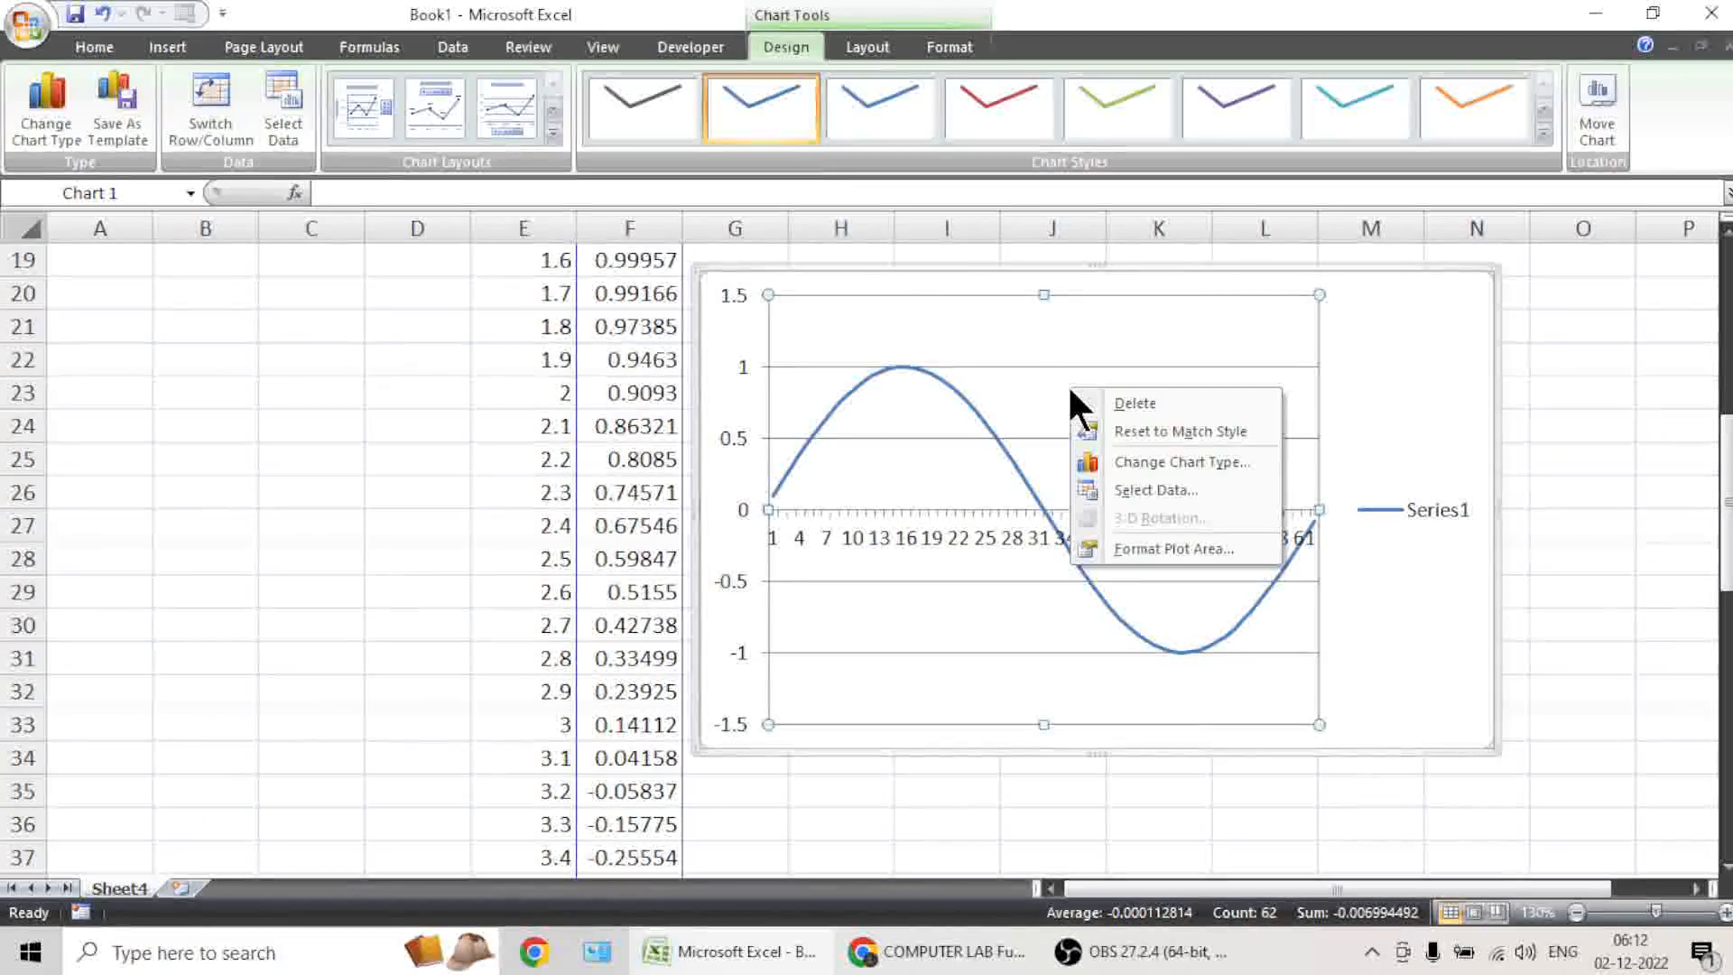
pyautogui.click(1128, 453)
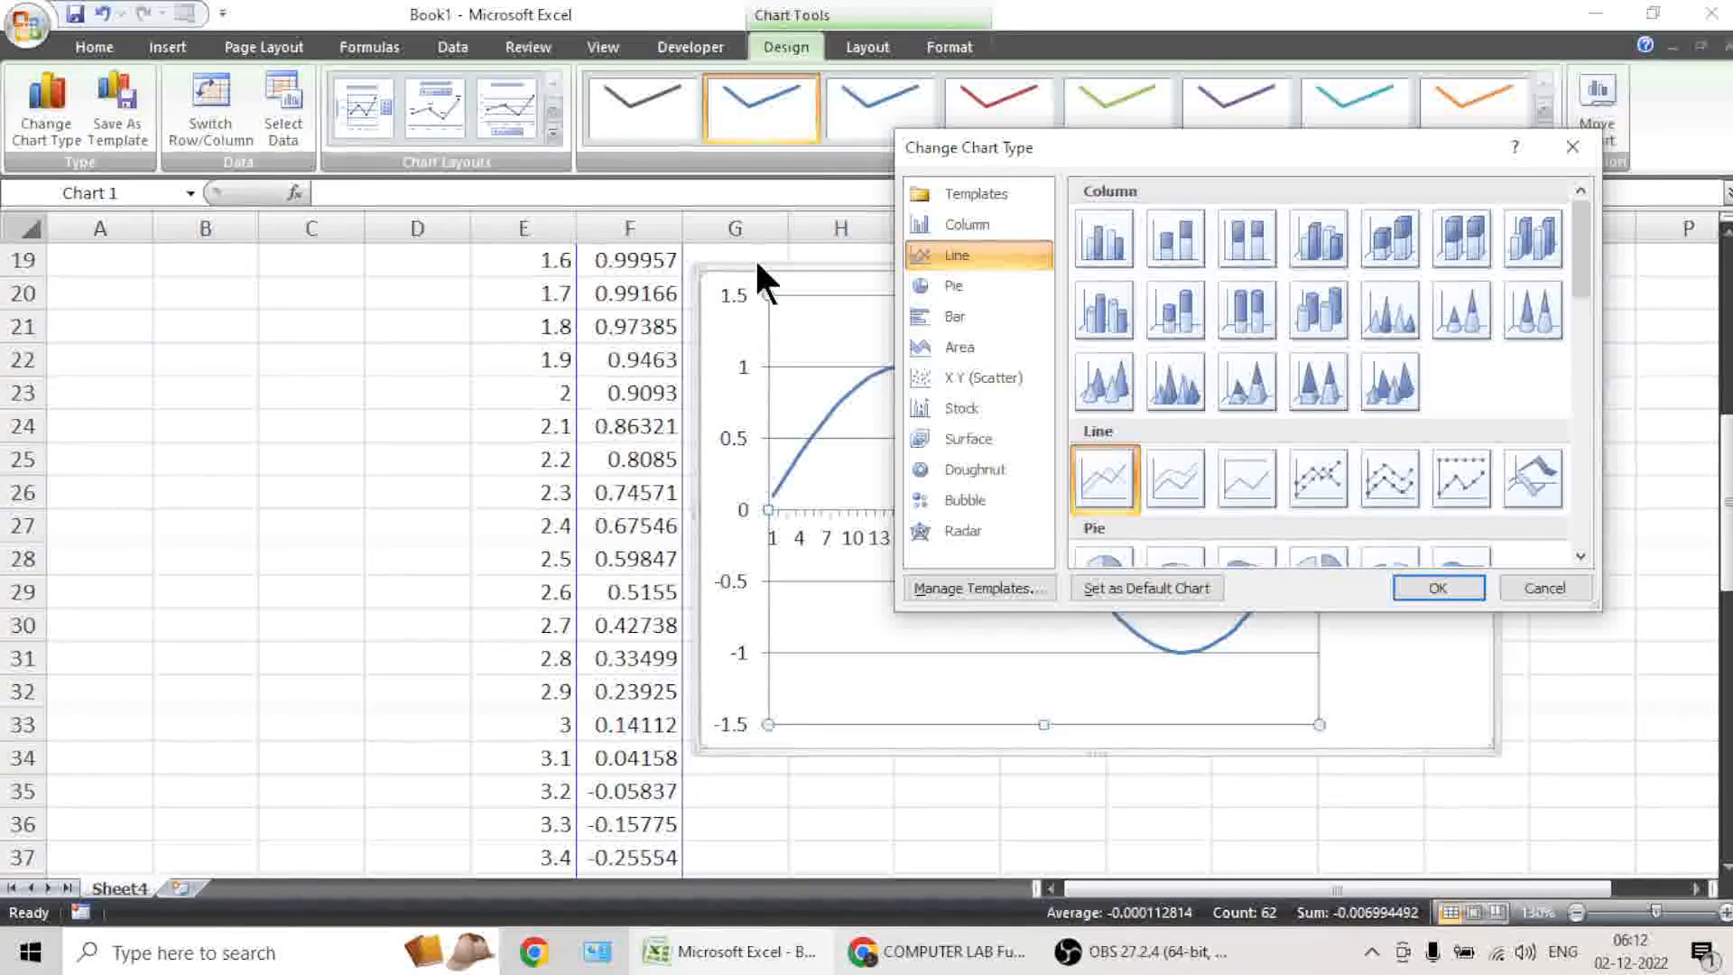
pyautogui.moveTo(1112, 144); pyautogui.dragTo(267, 96)
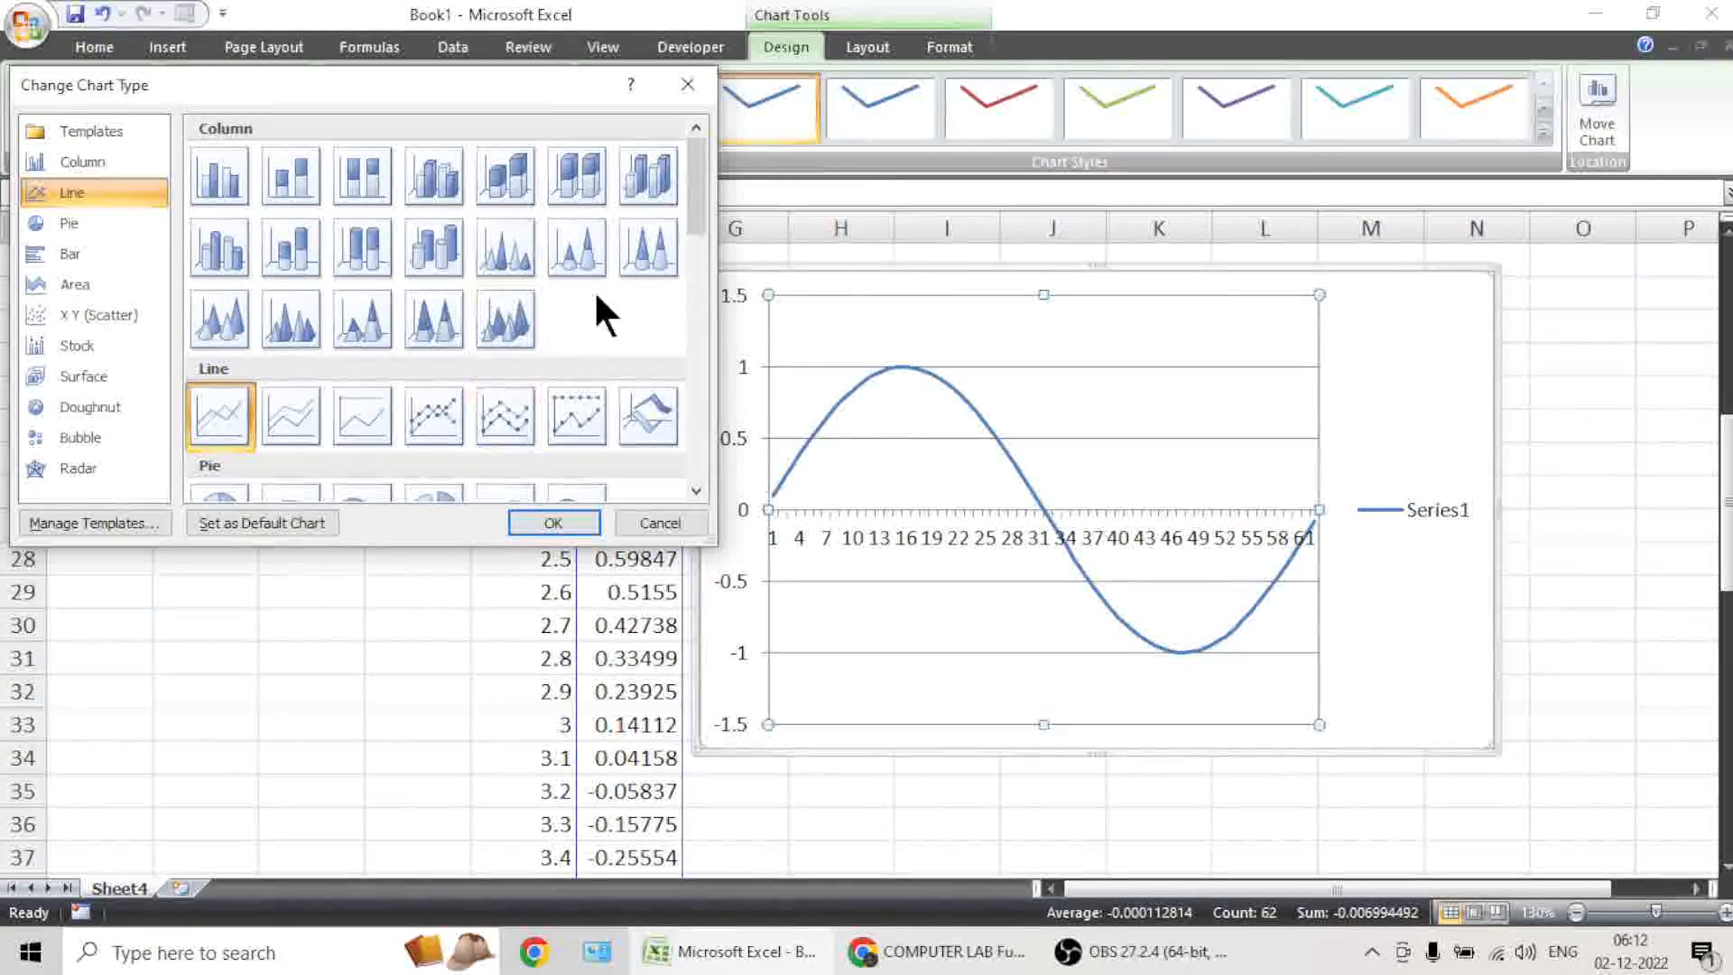
pyautogui.click(213, 182)
pyautogui.click(541, 520)
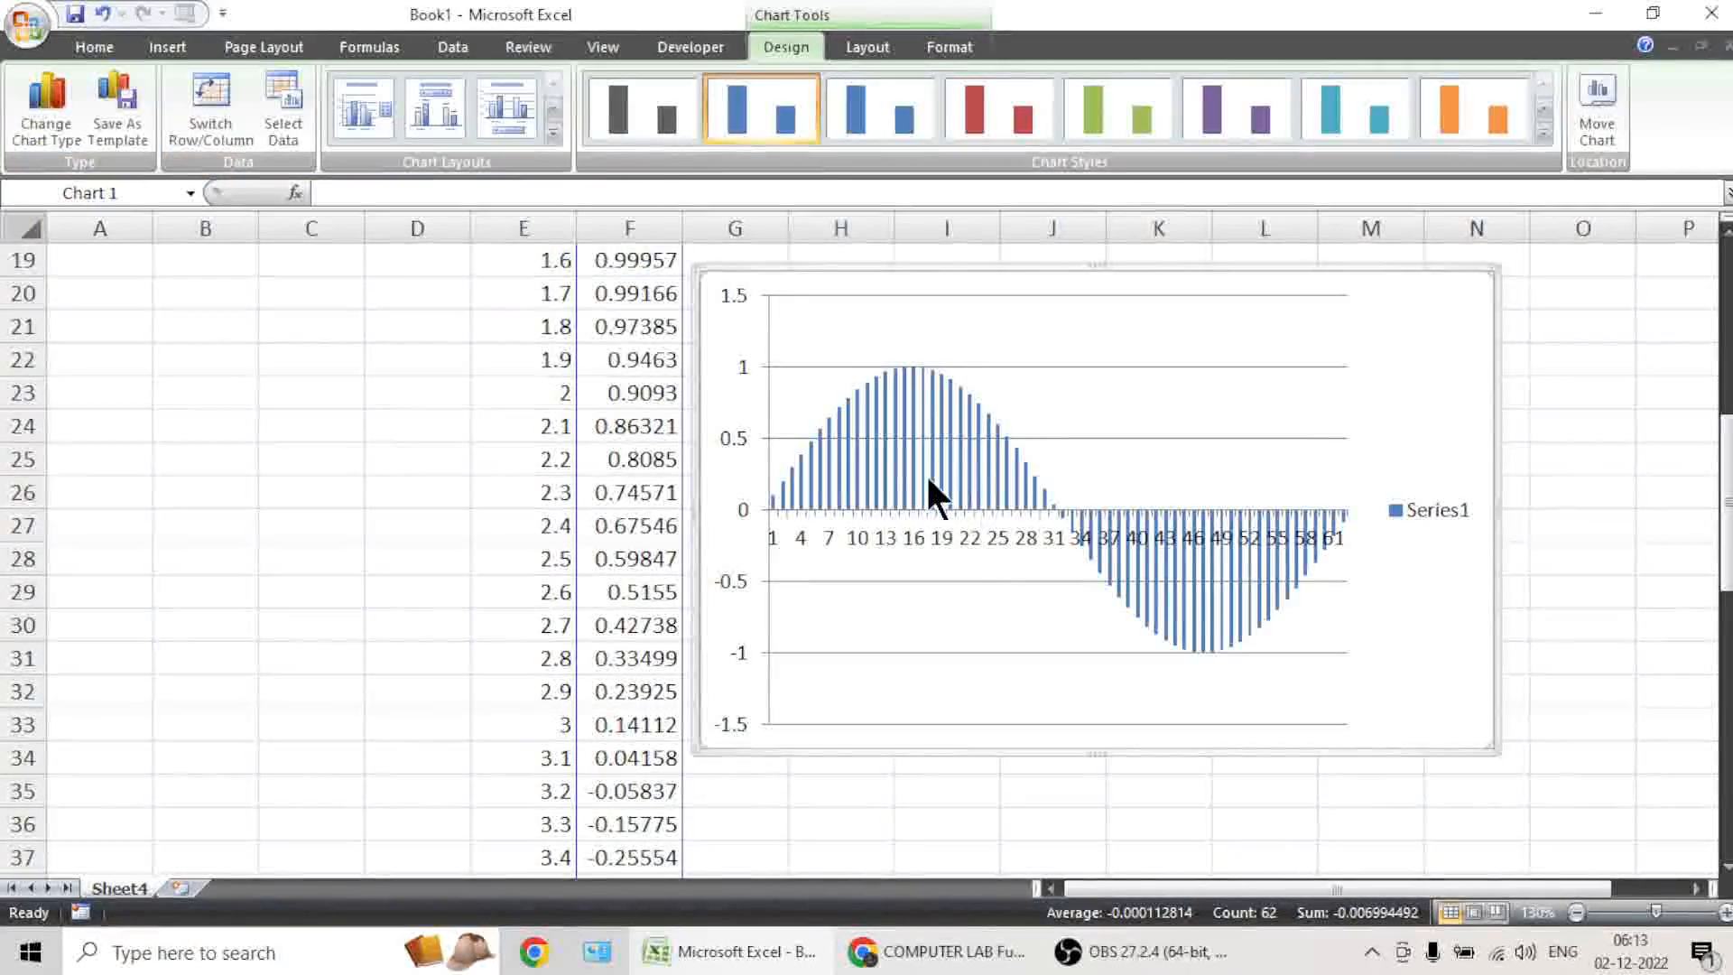
# Change the sine chart to the 3-D Cone column type.
pyautogui.rightClick(858, 356)
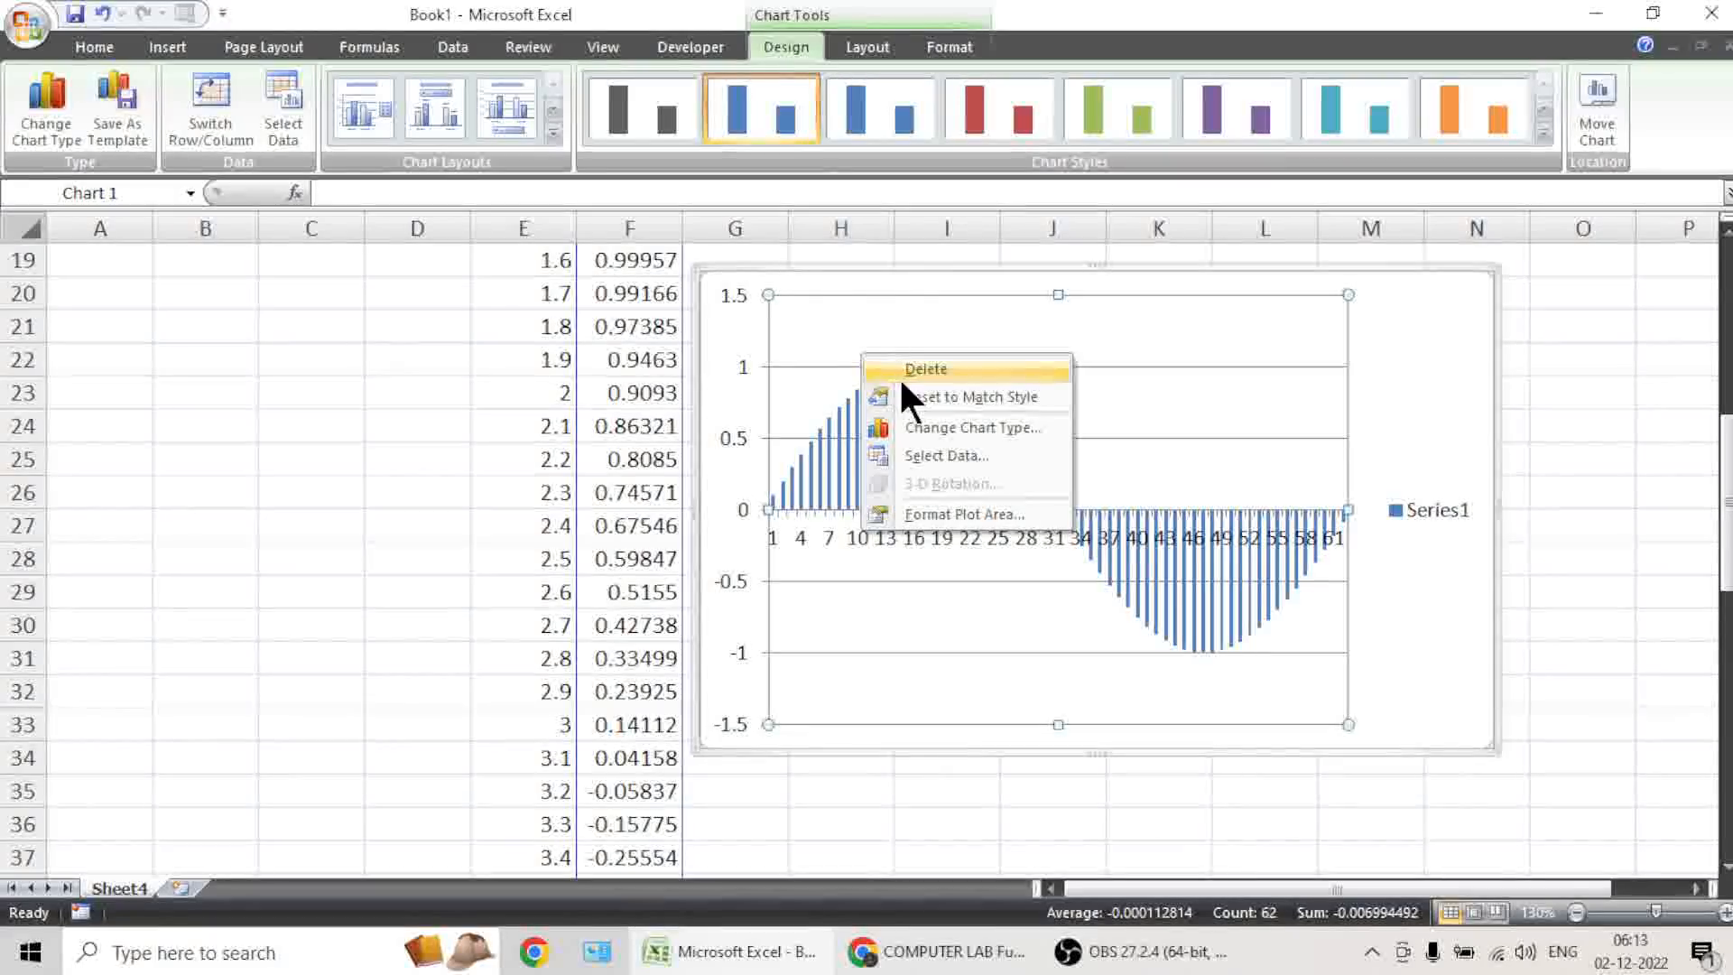
pyautogui.click(949, 427)
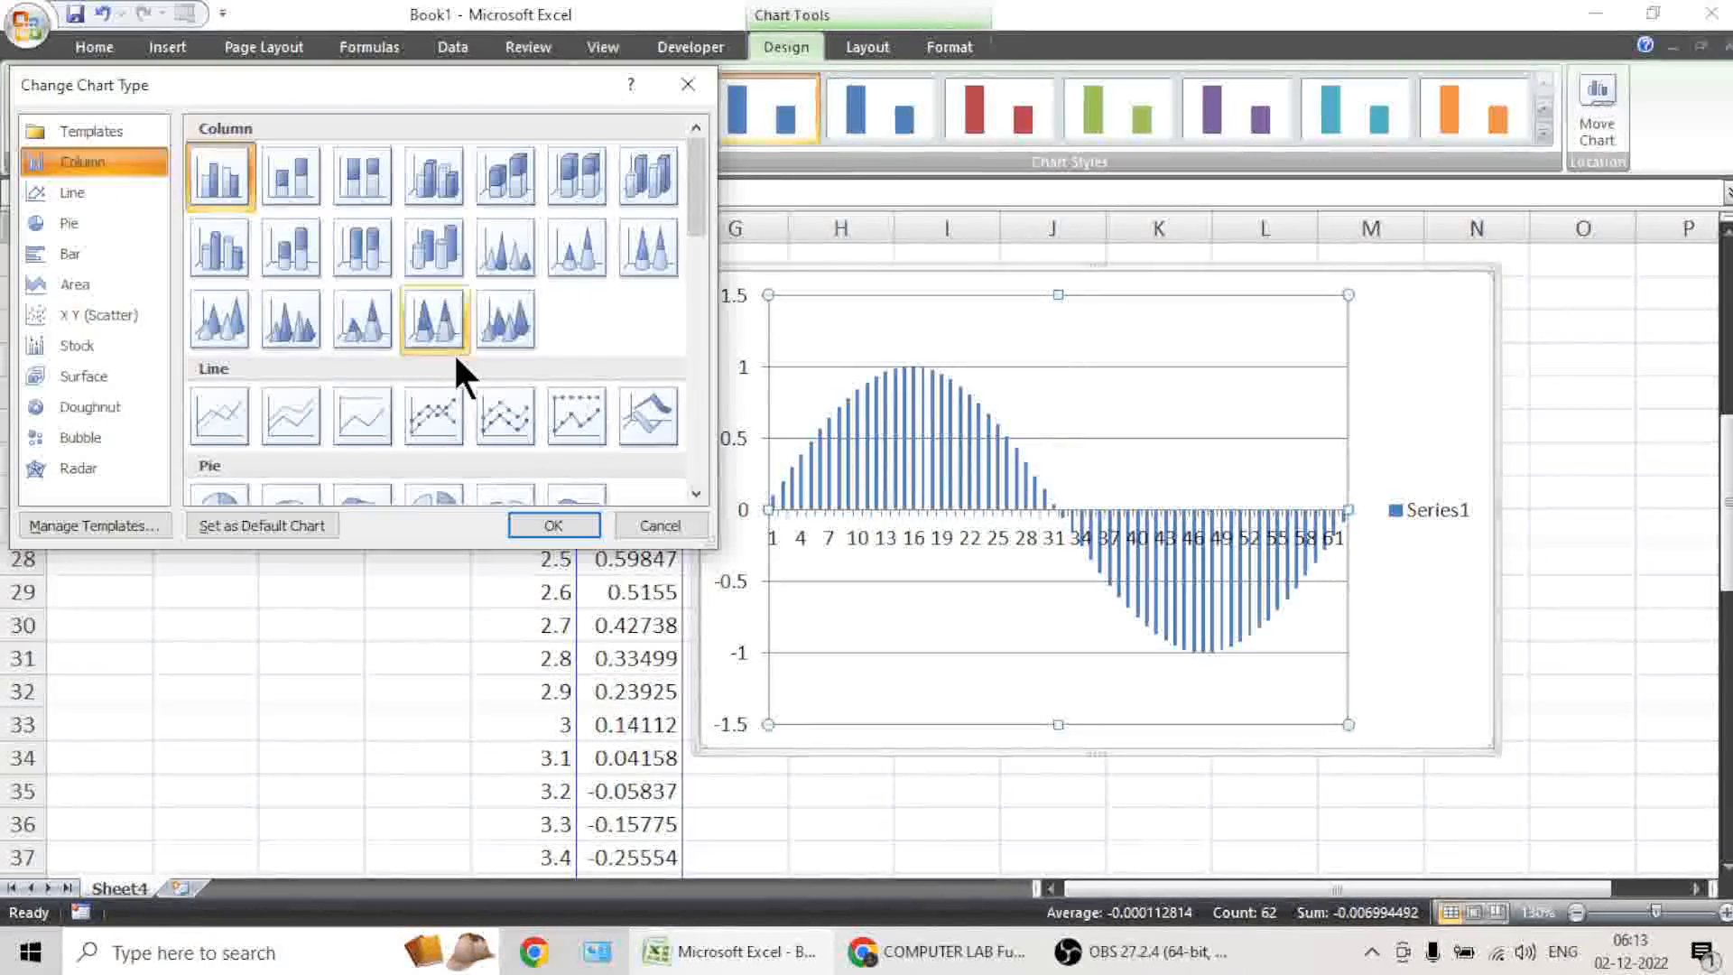
pyautogui.click(231, 307)
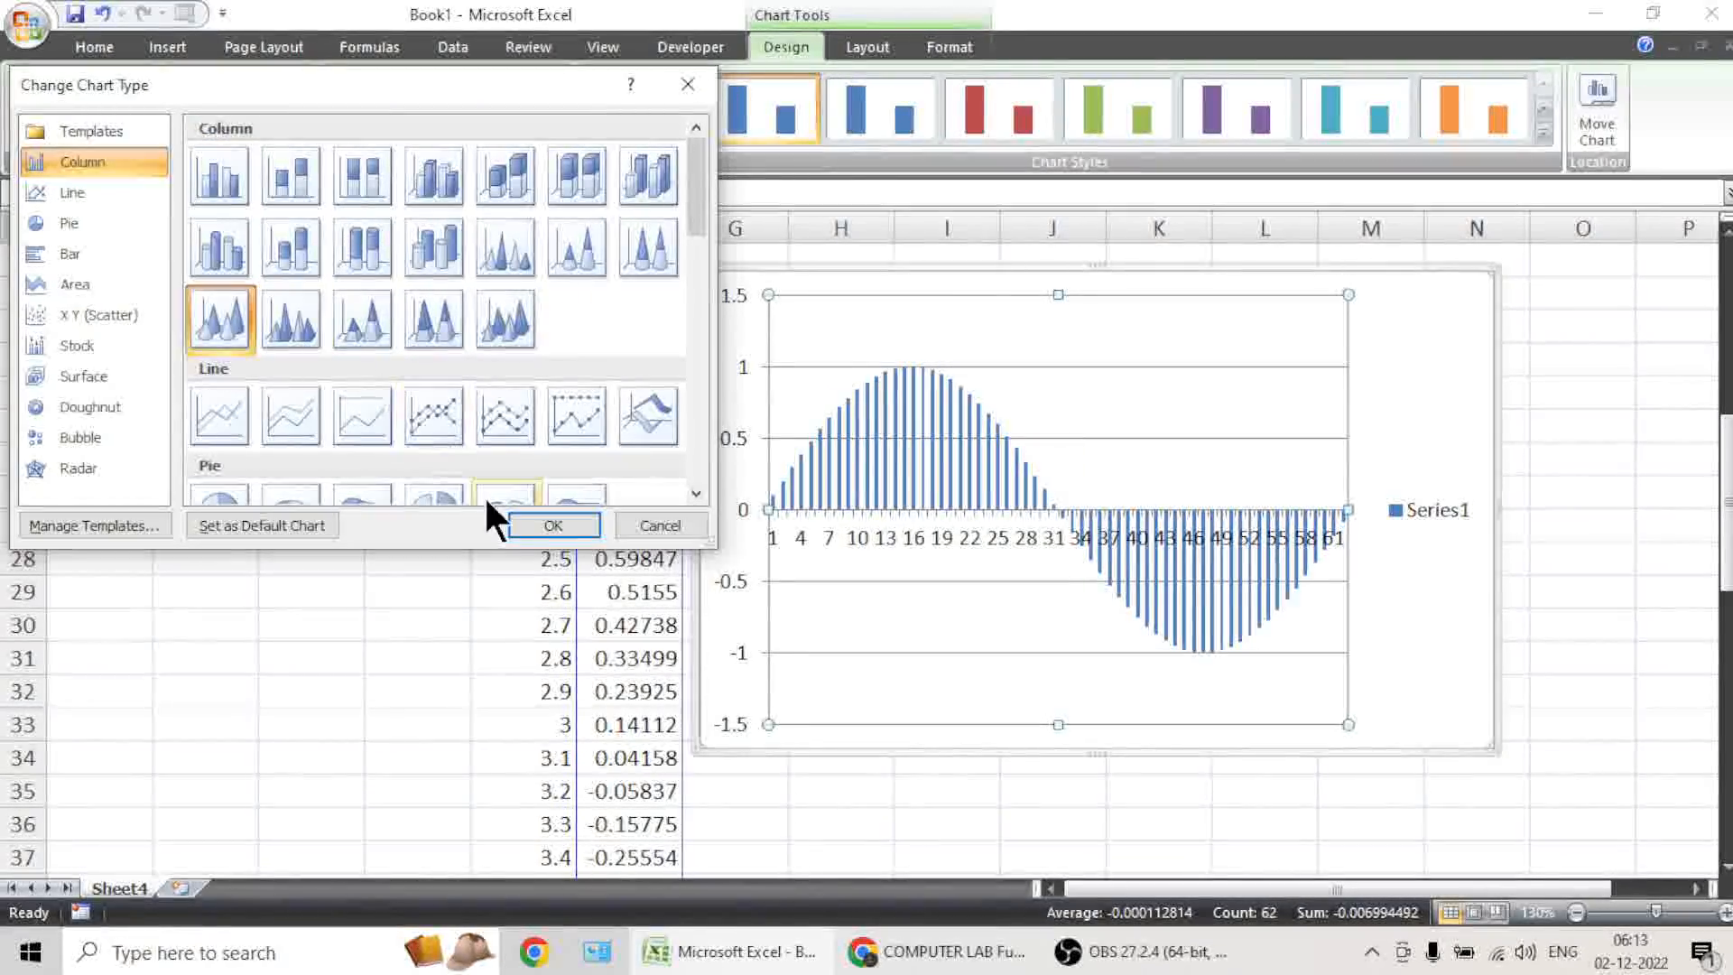
pyautogui.click(553, 525)
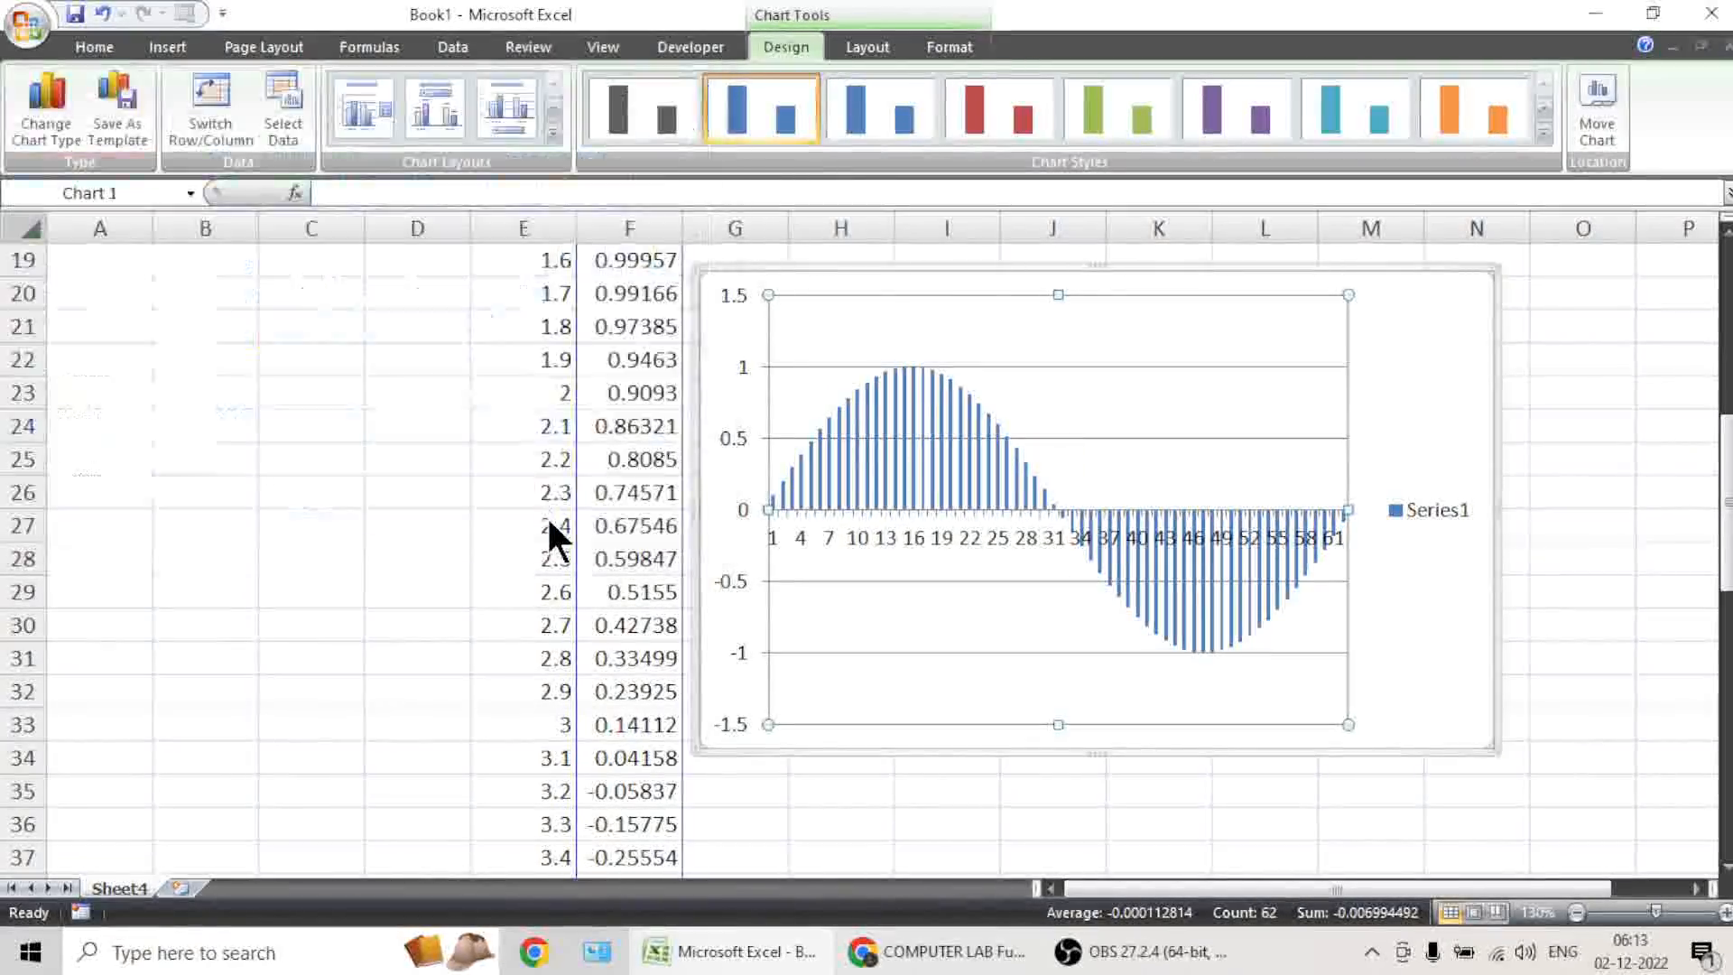
# Change the sine chart to the first Area type, a 2-D area chart.
pyautogui.rightClick(847, 409)
pyautogui.click(915, 482)
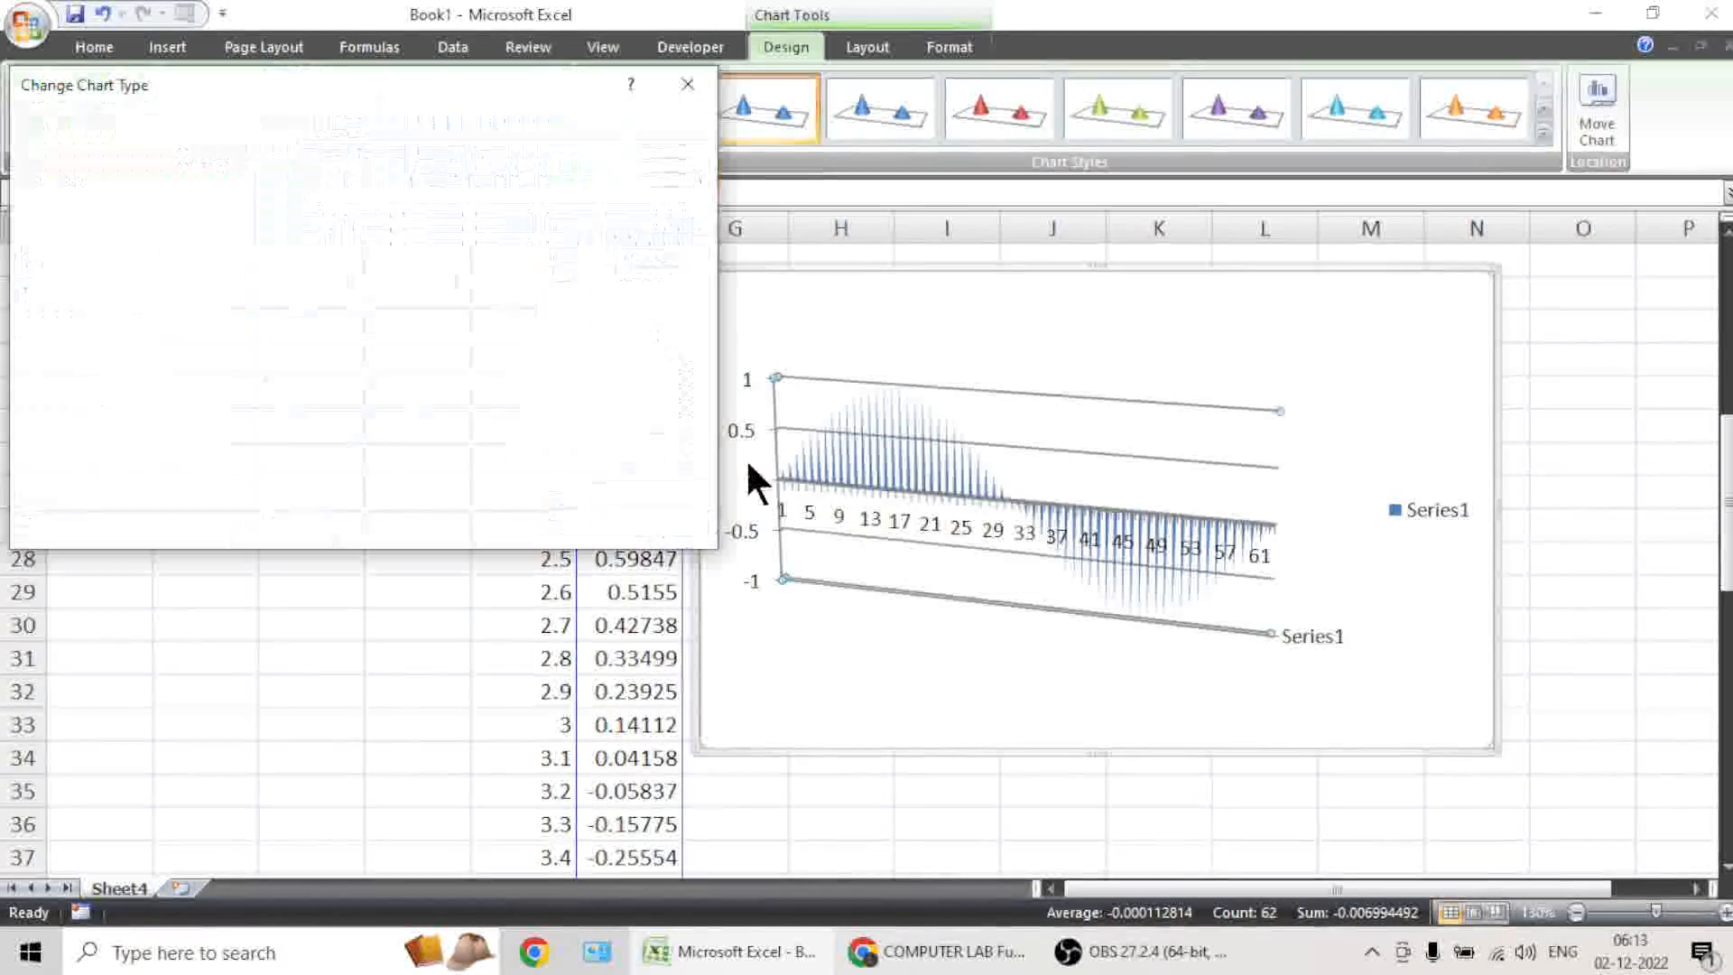
pyautogui.click(225, 408)
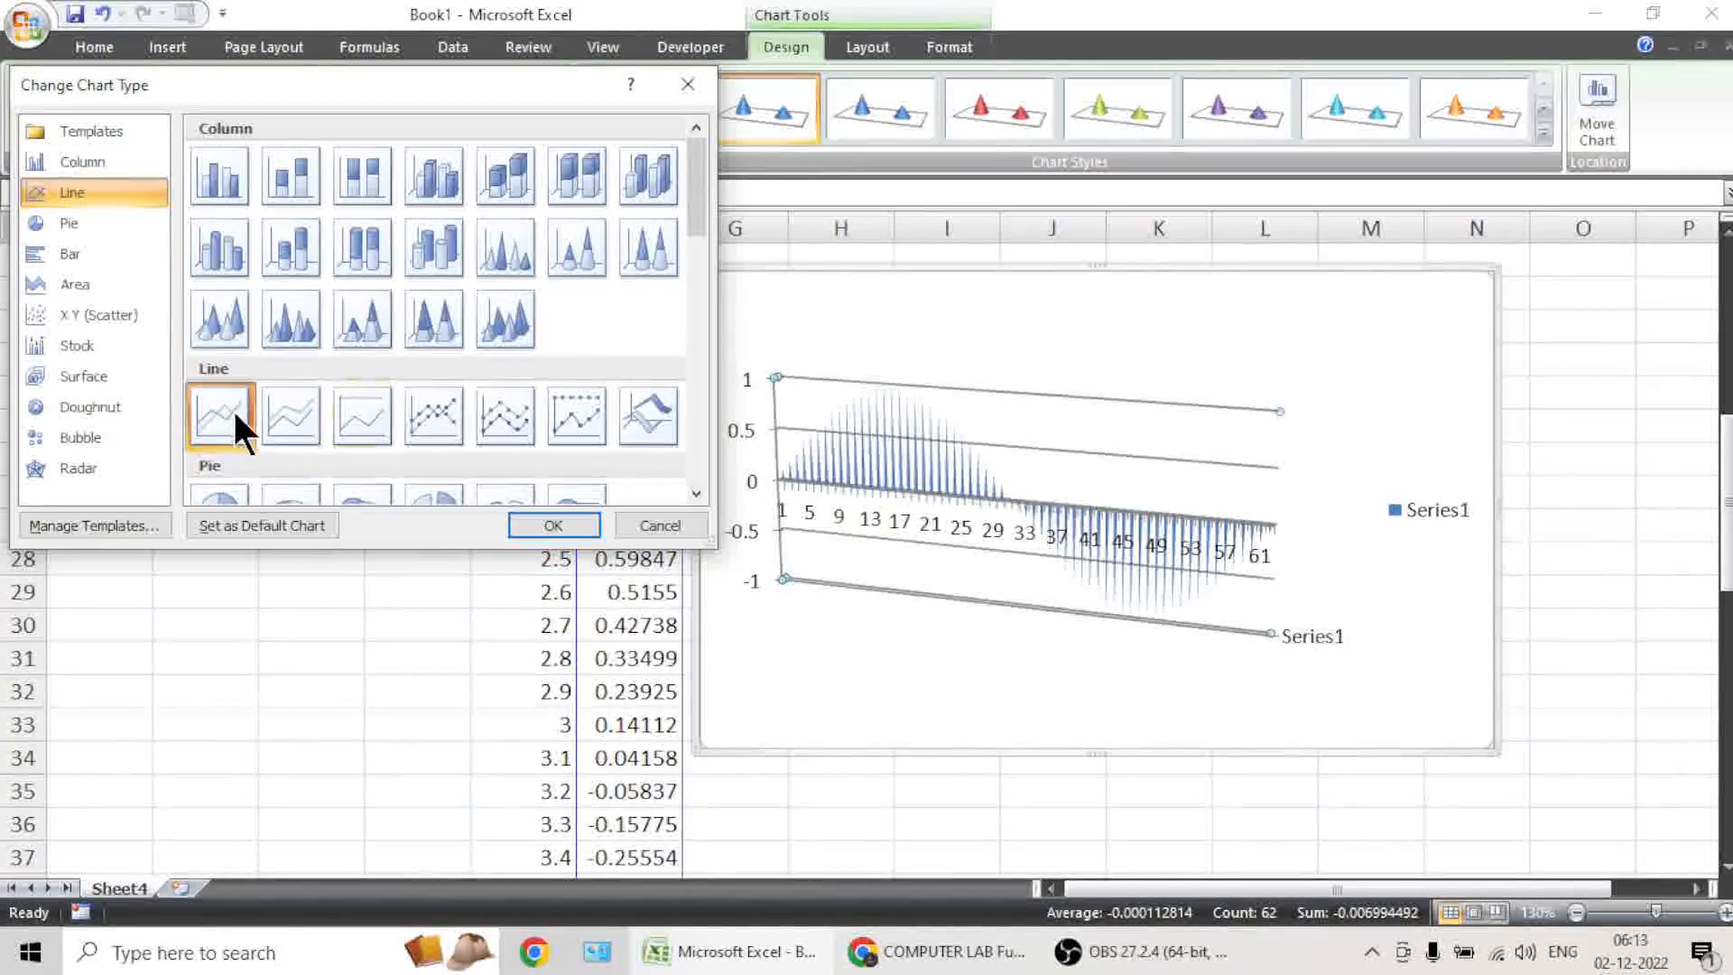
pyautogui.moveTo(709, 215); pyautogui.dragTo(692, 318)
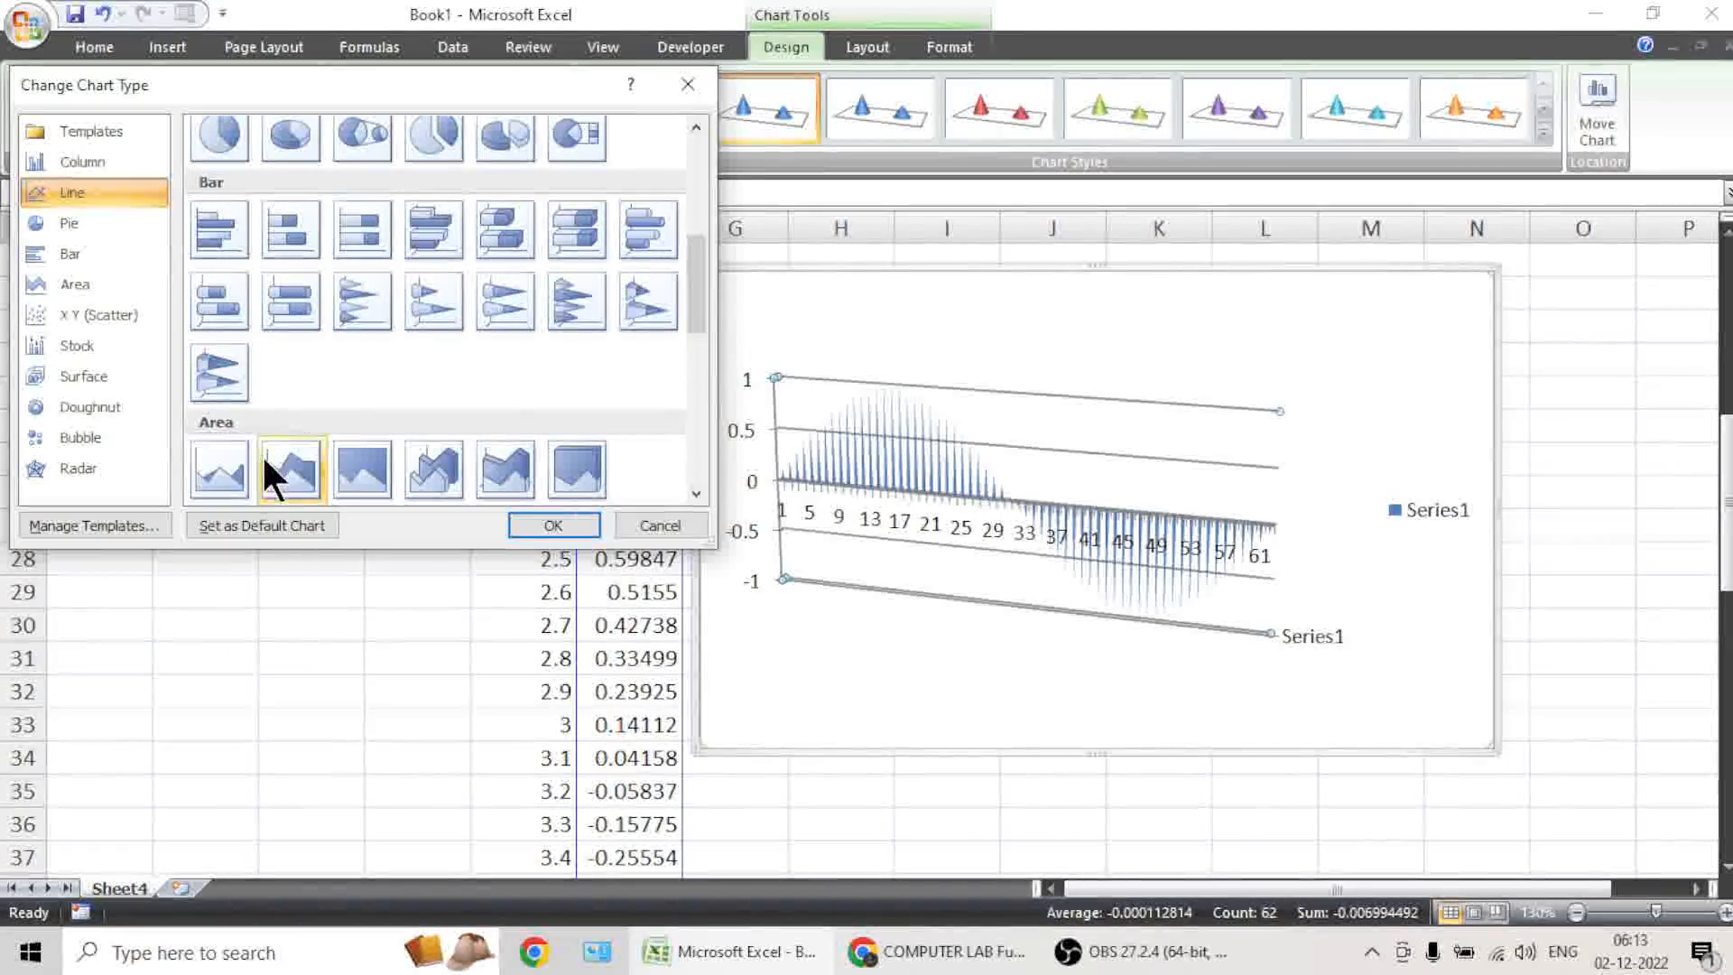
pyautogui.click(226, 468)
pyautogui.click(531, 525)
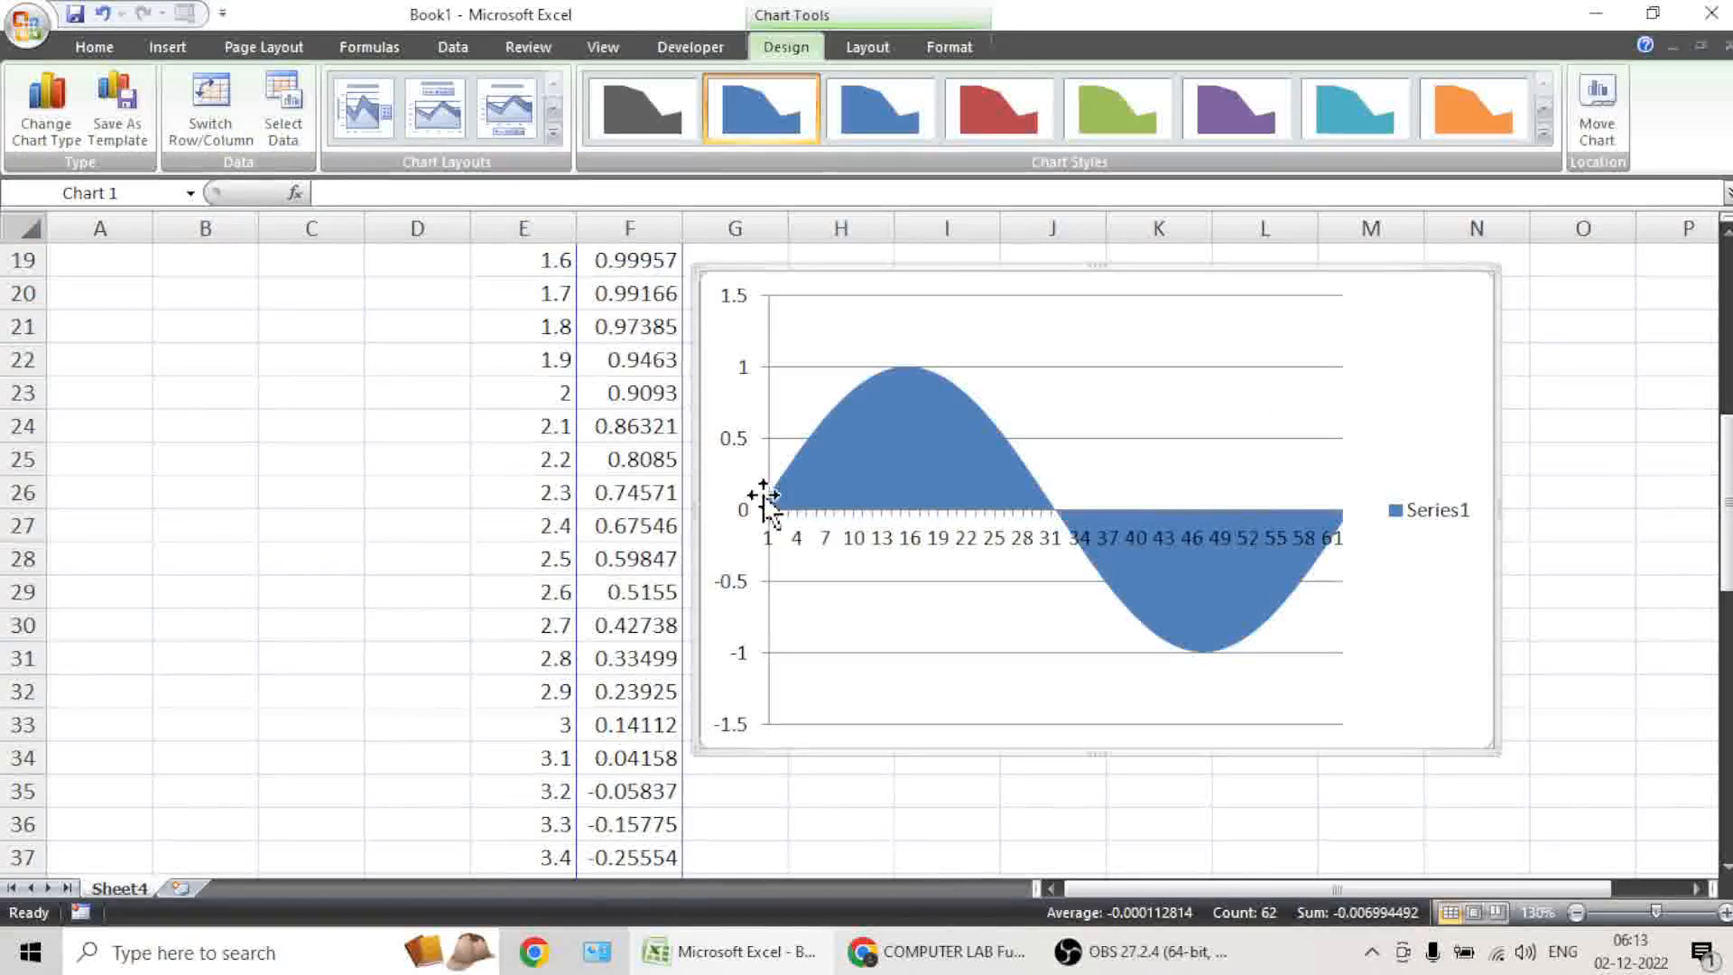
# Change the sine chart to the first X Y (Scatter) type, with markers only.
pyautogui.rightClick(846, 332)
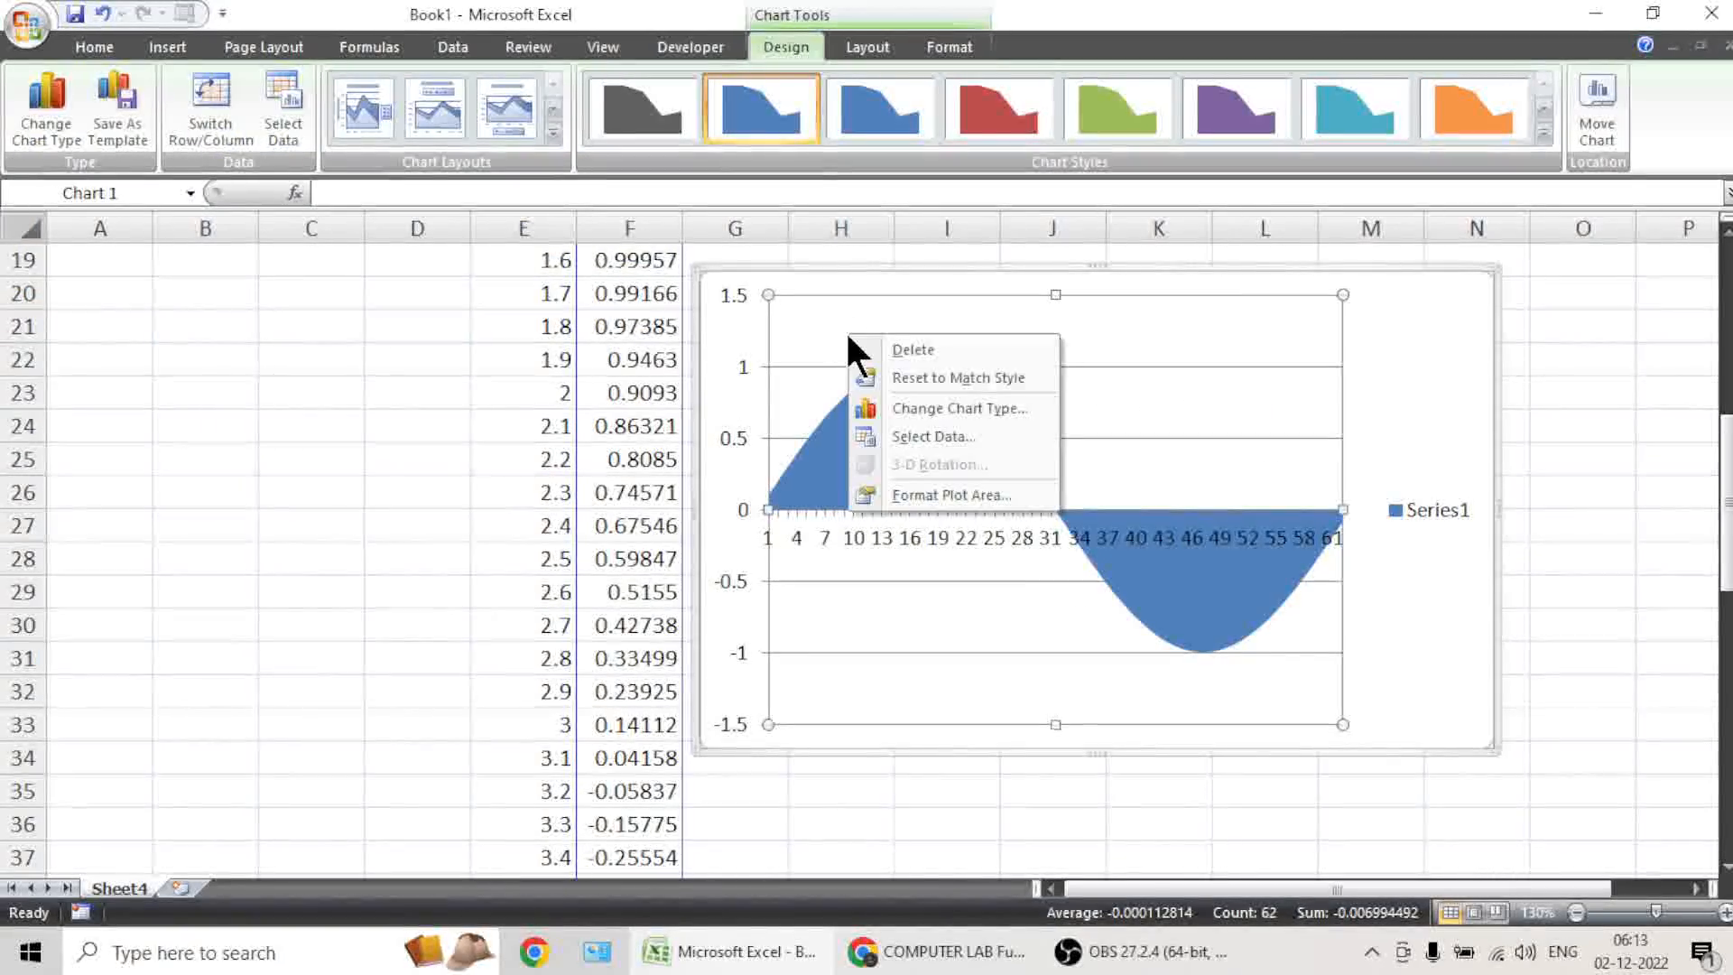
pyautogui.click(886, 406)
pyautogui.moveTo(706, 298); pyautogui.dragTo(491, 375)
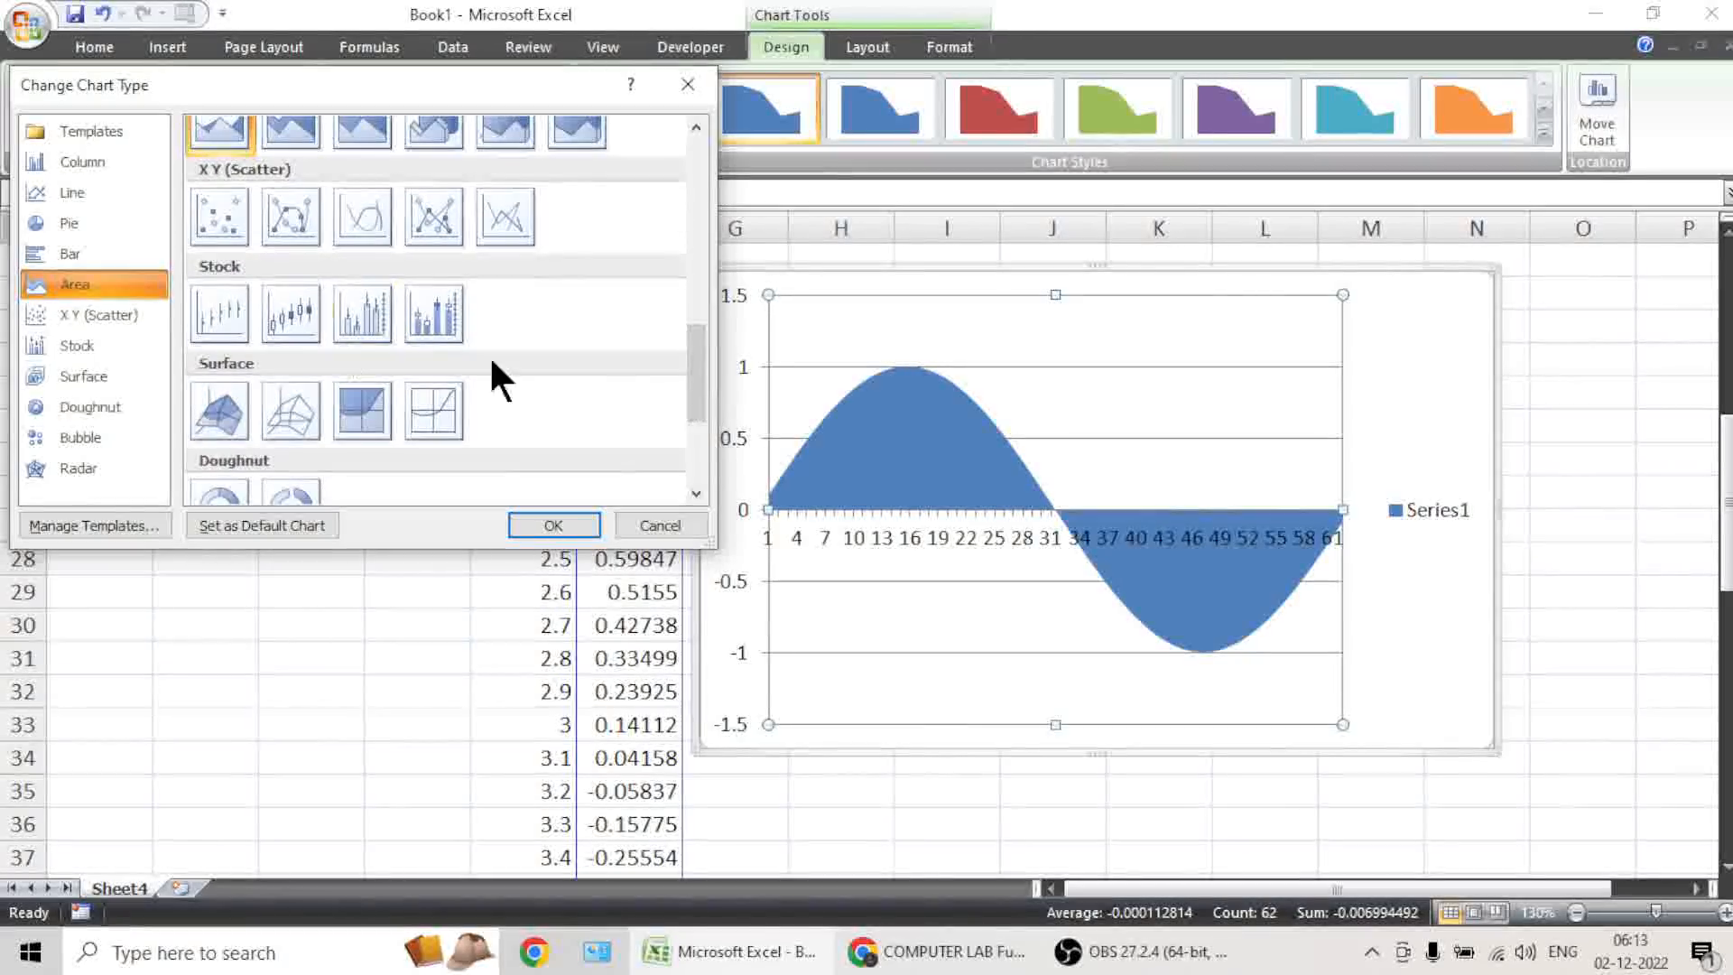
pyautogui.click(204, 220)
pyautogui.click(533, 525)
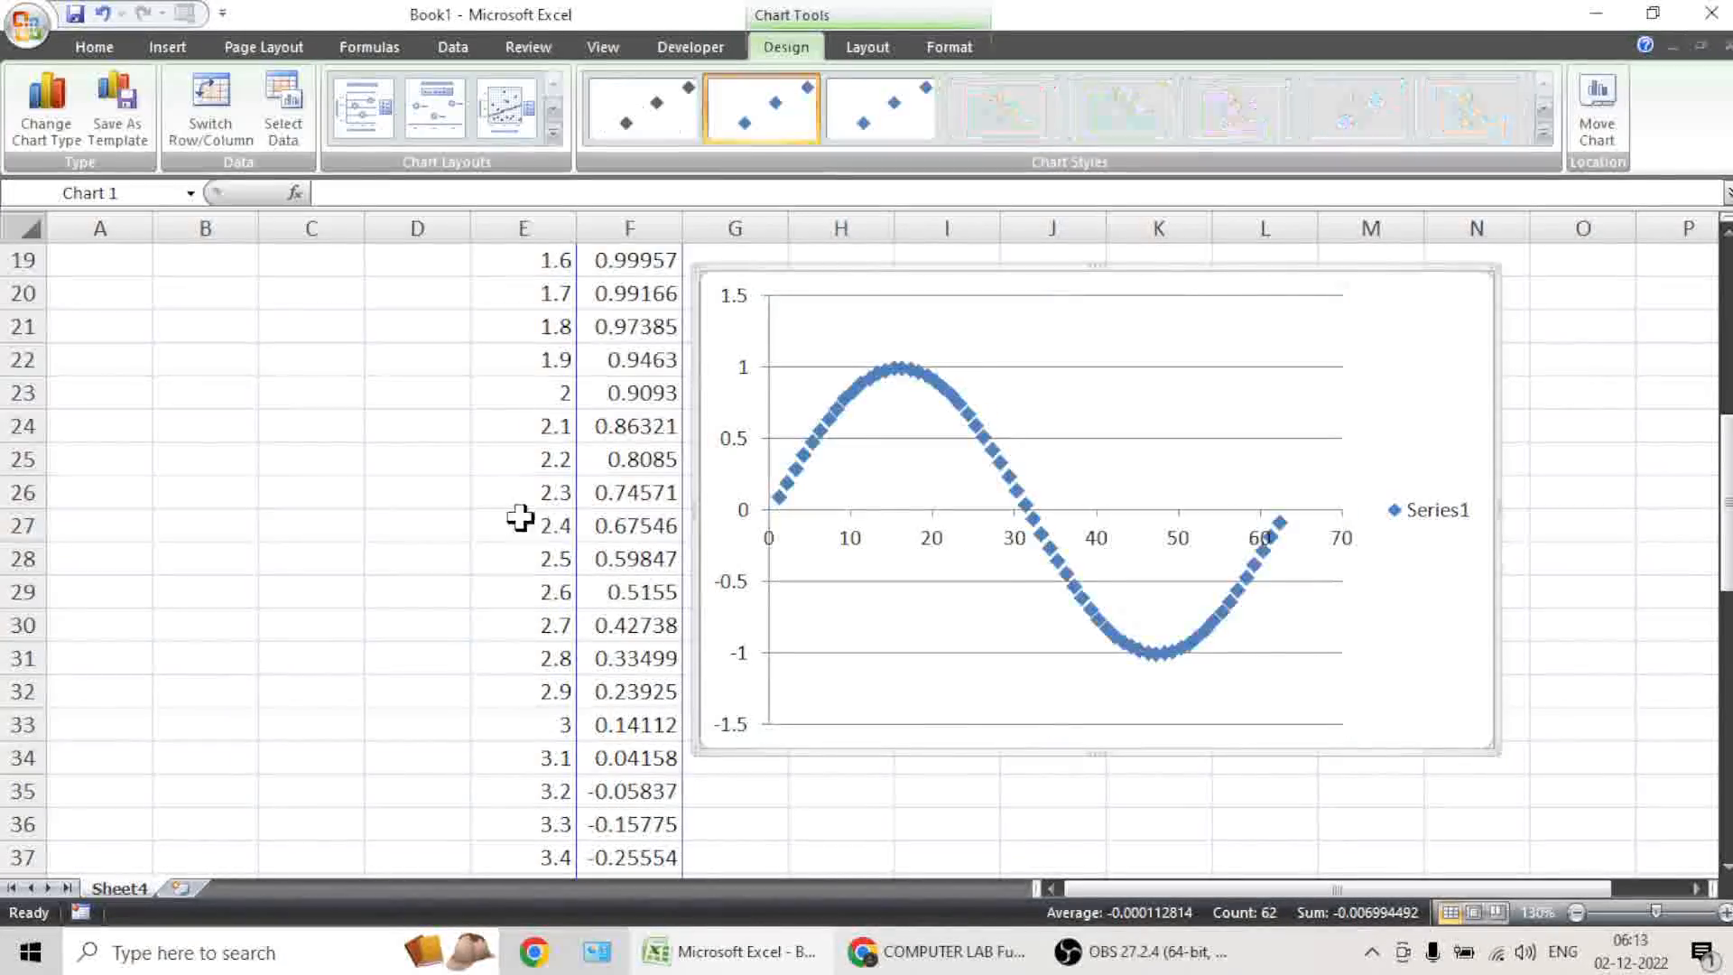
# Change the sine chart to the first Bubble type, with flat bubbles.
pyautogui.rightClick(803, 336)
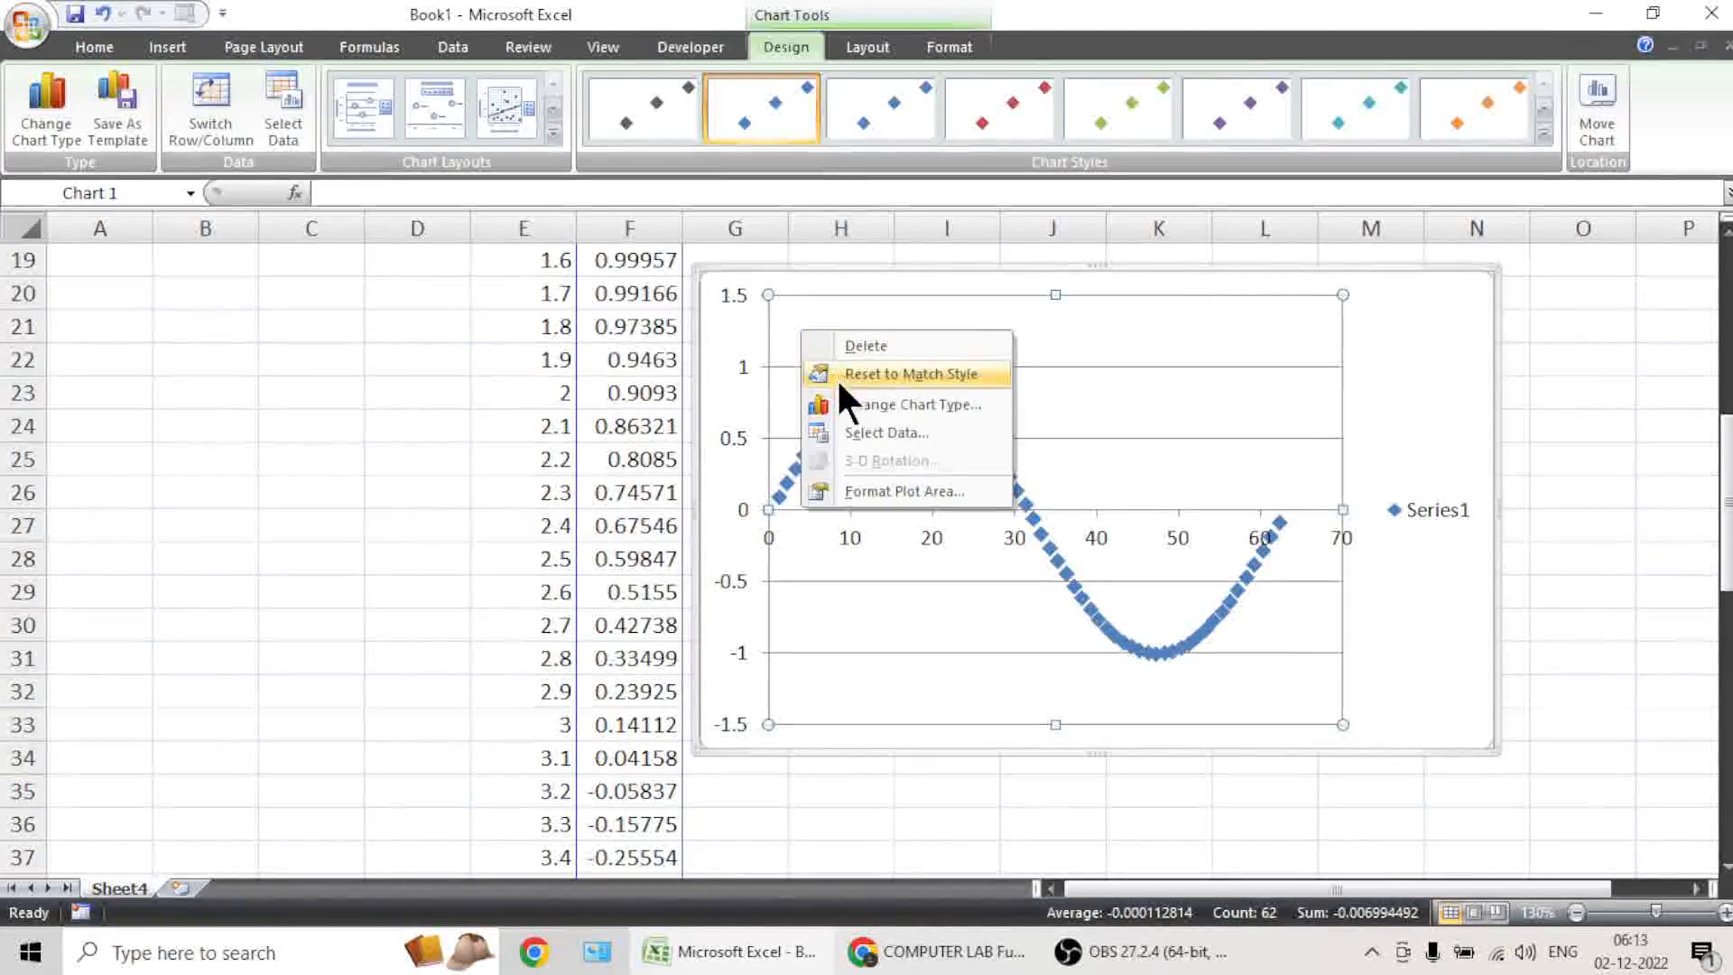
pyautogui.click(851, 404)
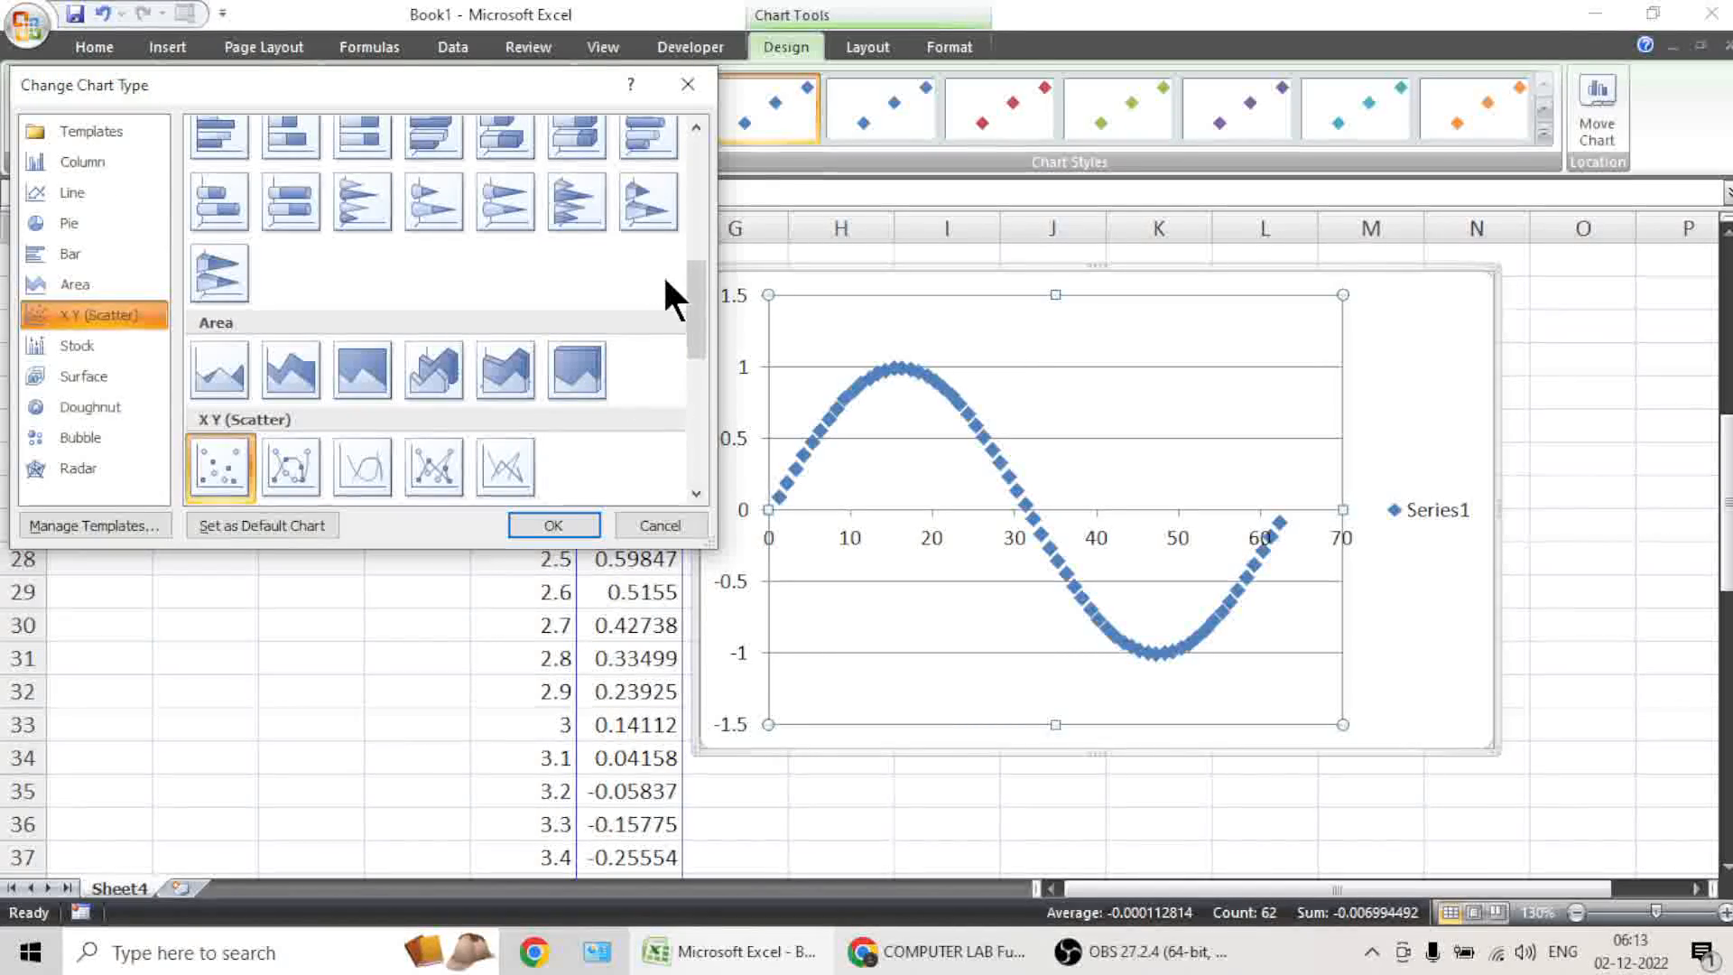
pyautogui.moveTo(696, 303); pyautogui.dragTo(697, 404)
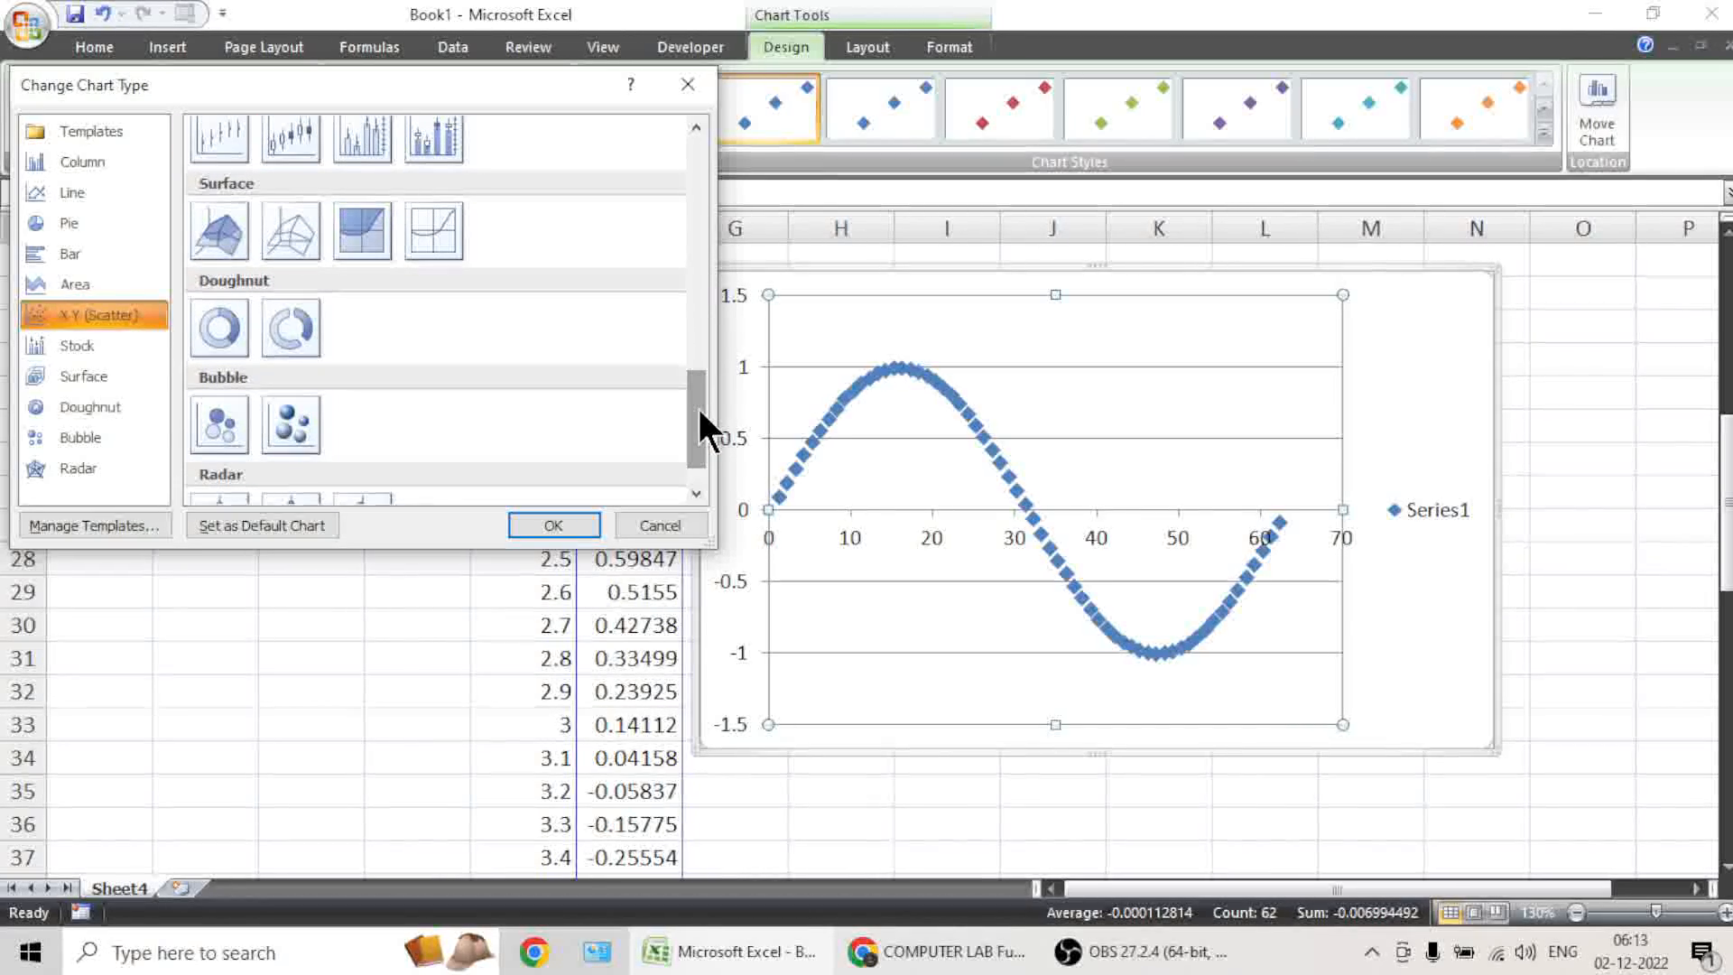
pyautogui.click(251, 435)
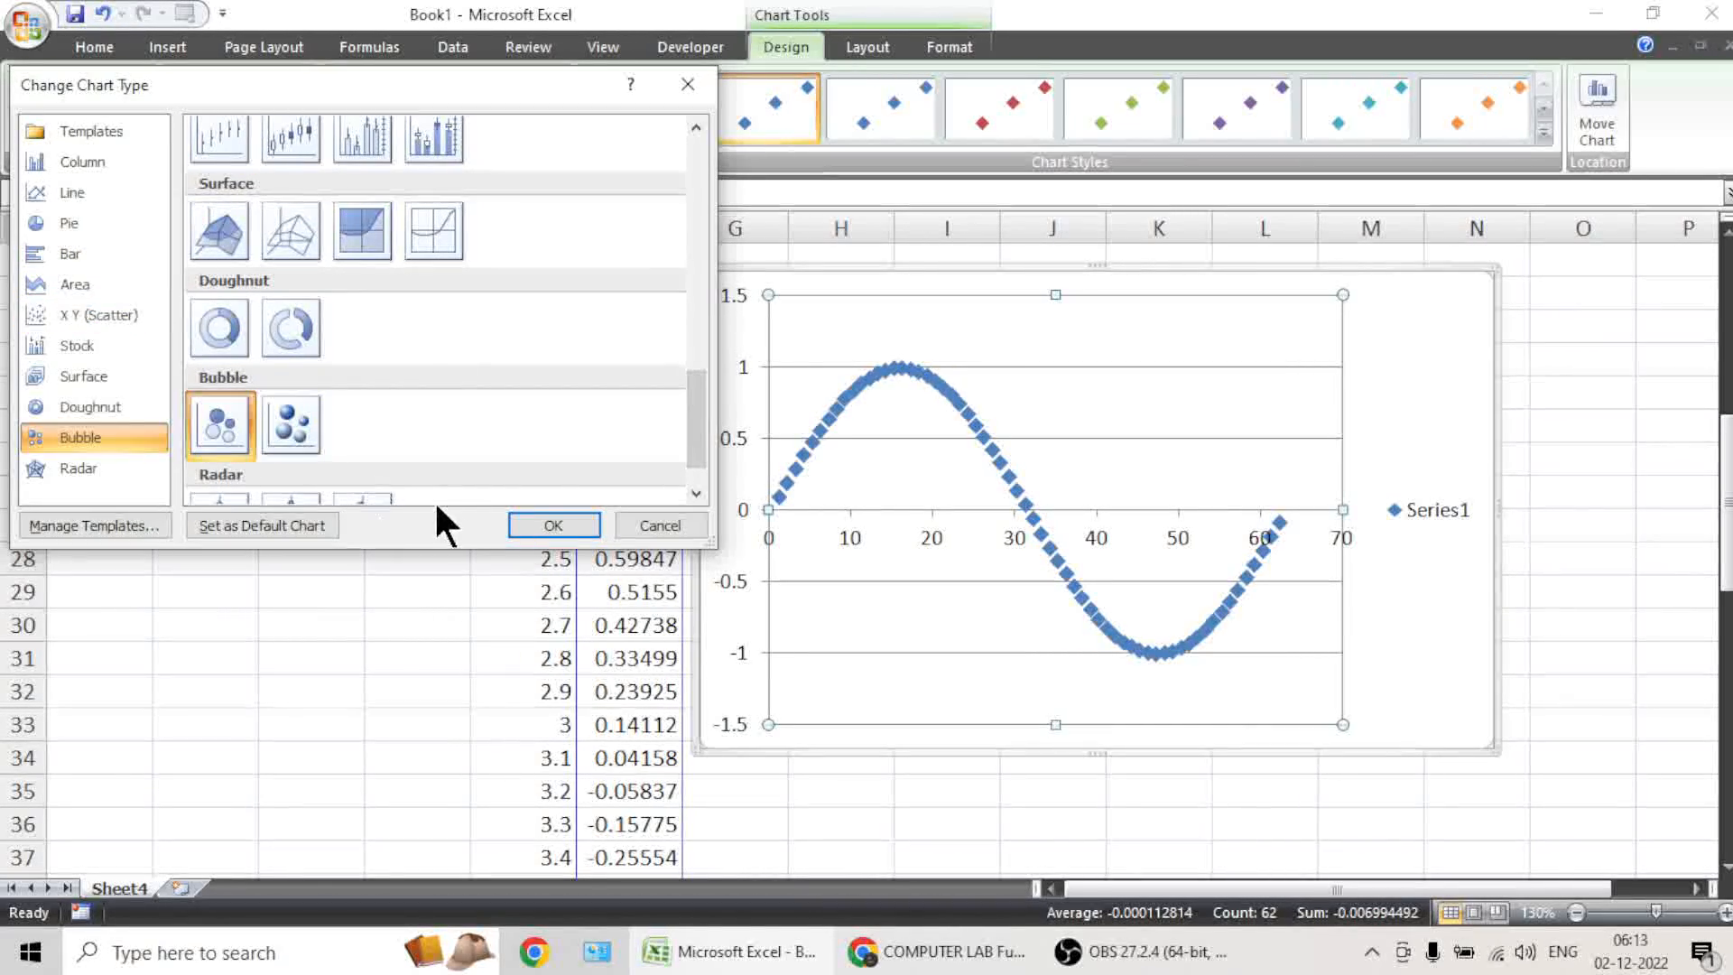
pyautogui.click(520, 529)
# Change the sine chart to the second Bubble type, with a 3-D effect.
pyautogui.rightClick(775, 402)
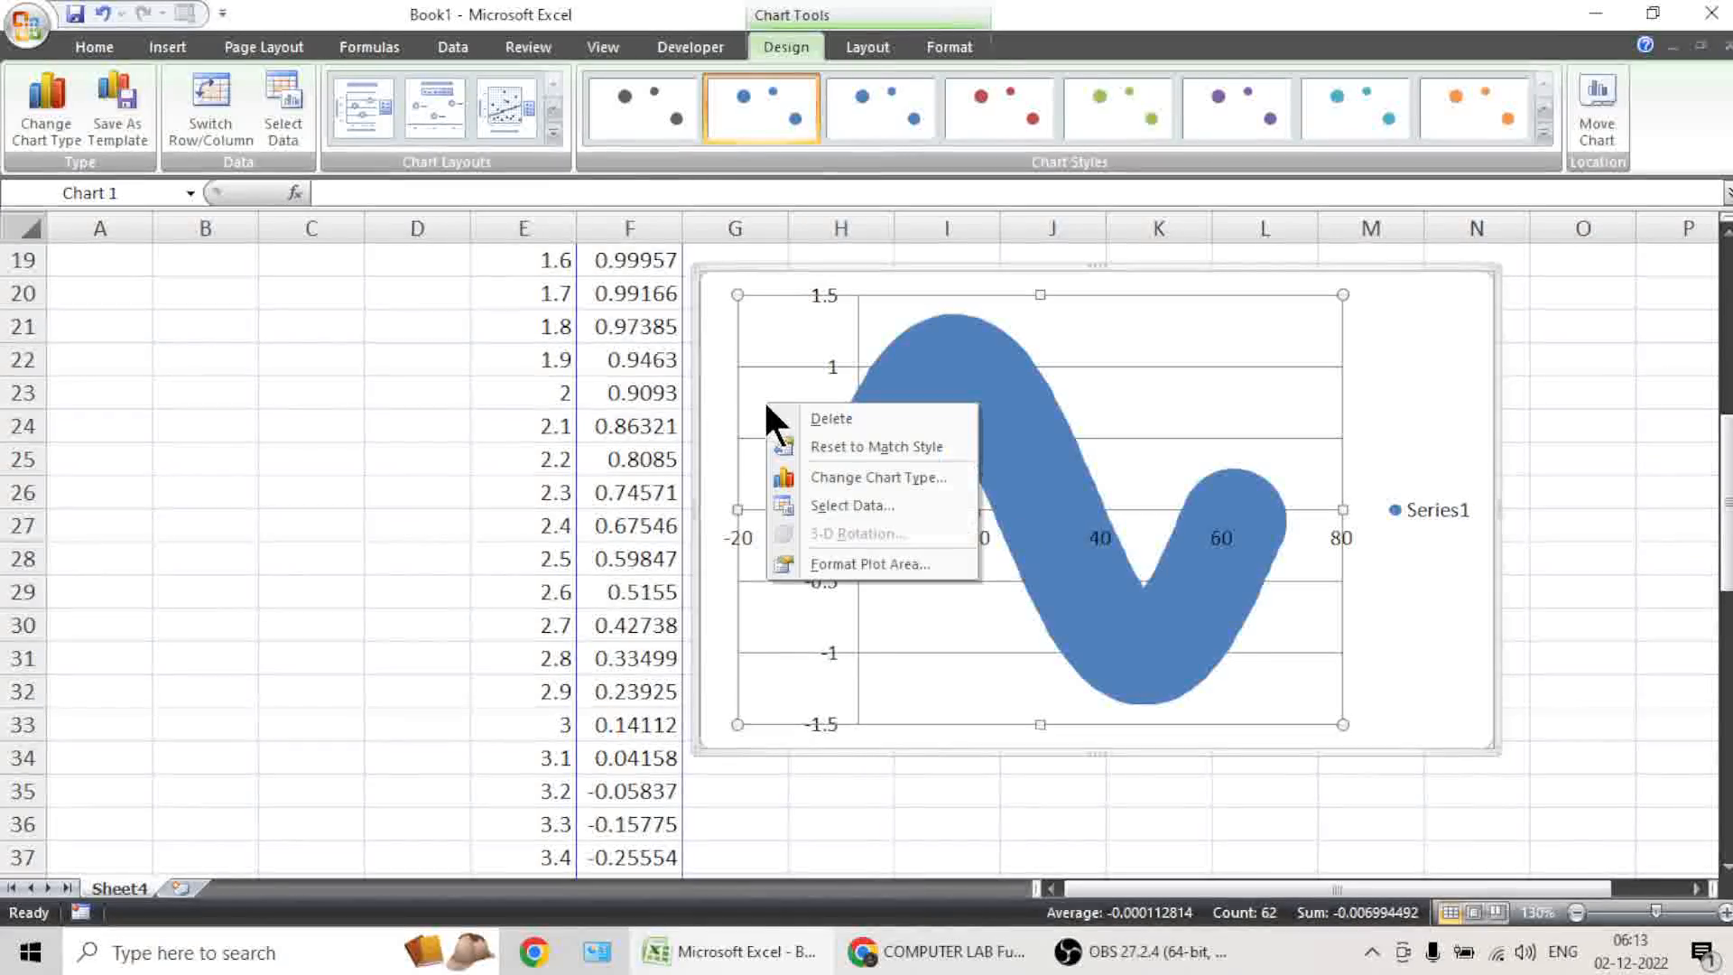
pyautogui.click(816, 473)
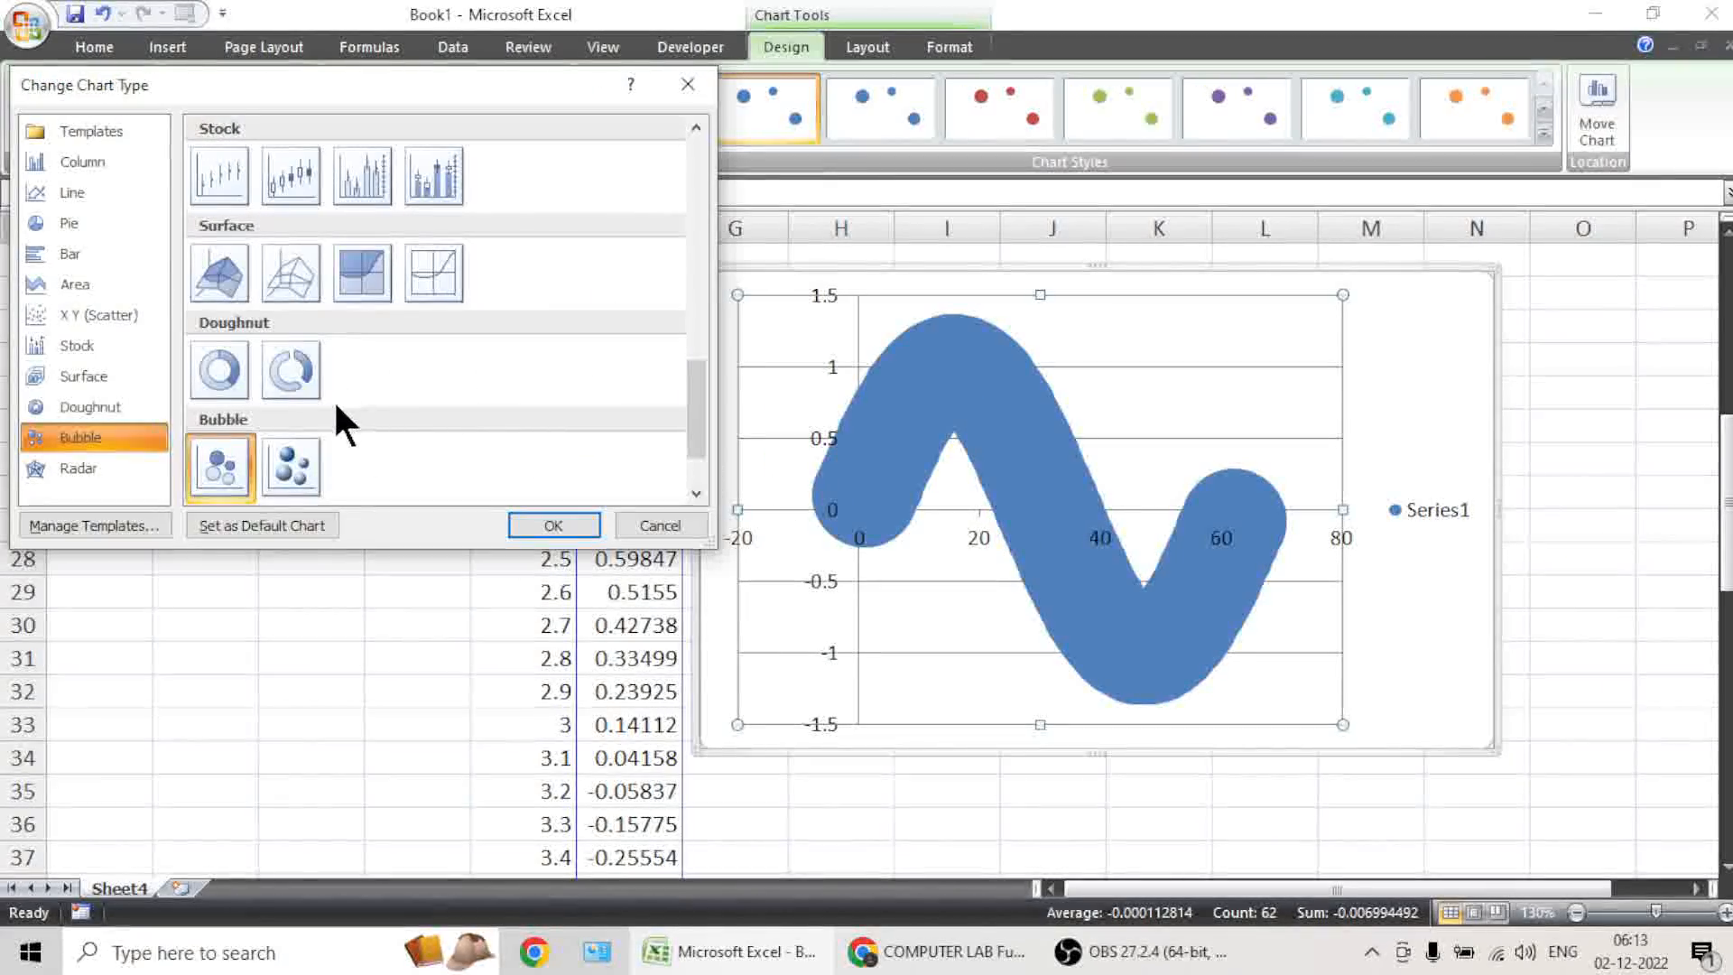
pyautogui.click(309, 449)
pyautogui.click(522, 529)
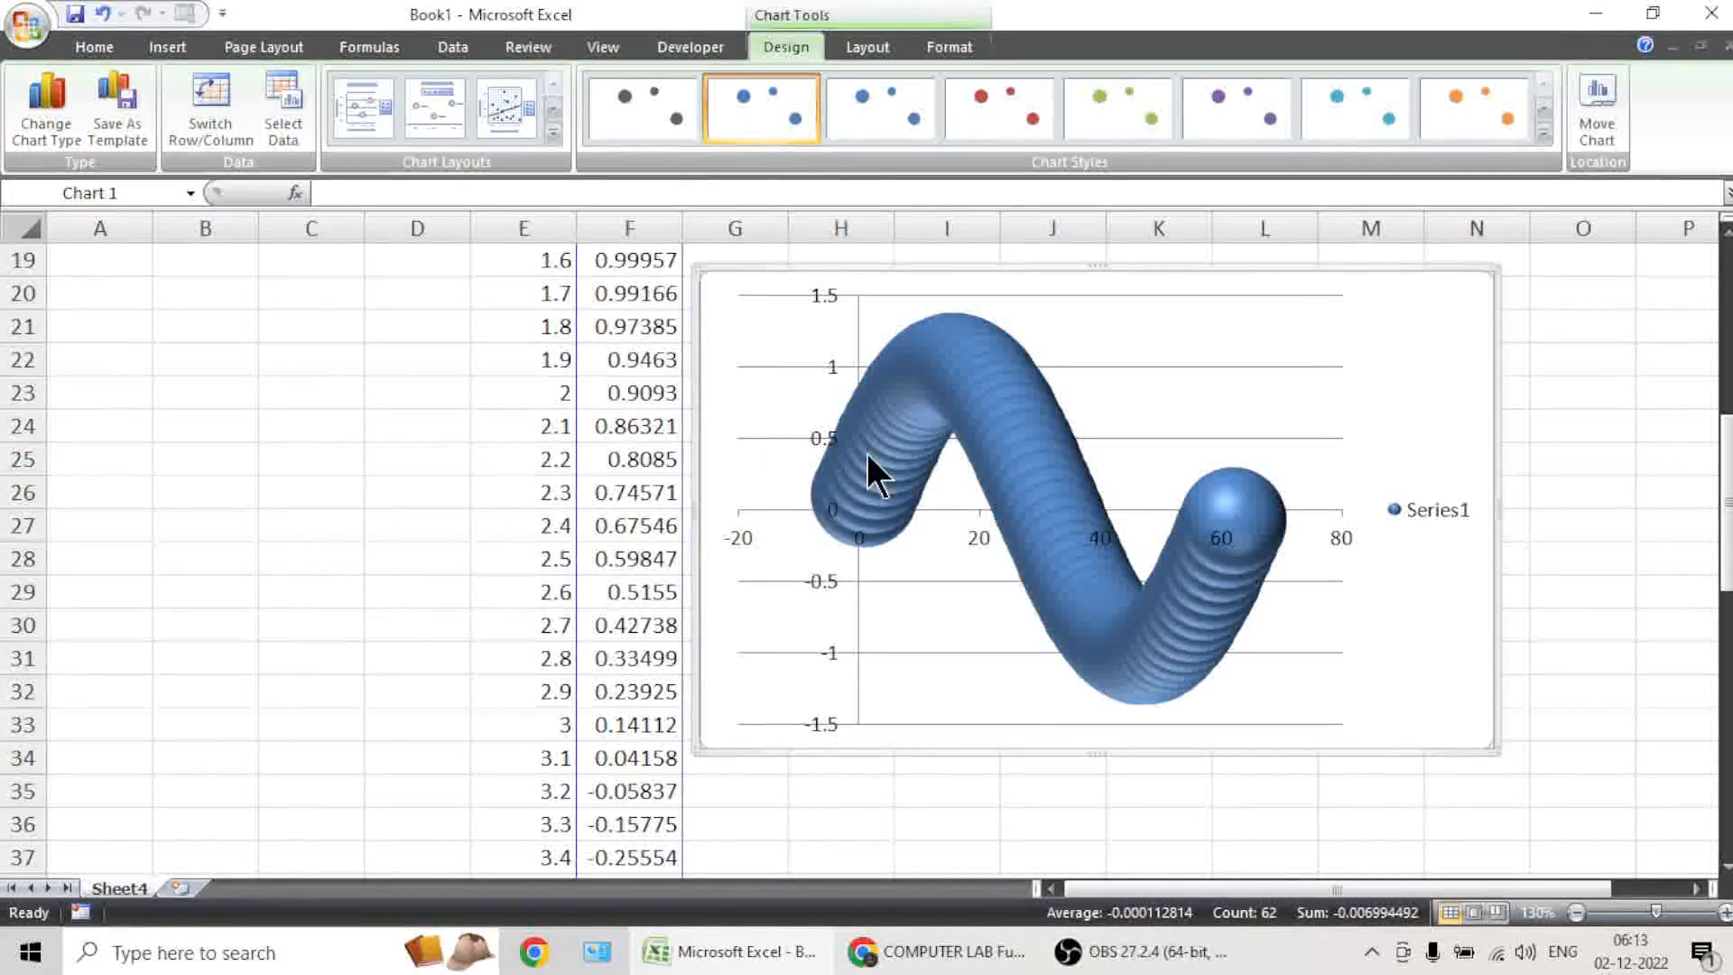
pyautogui.rightClick(785, 390)
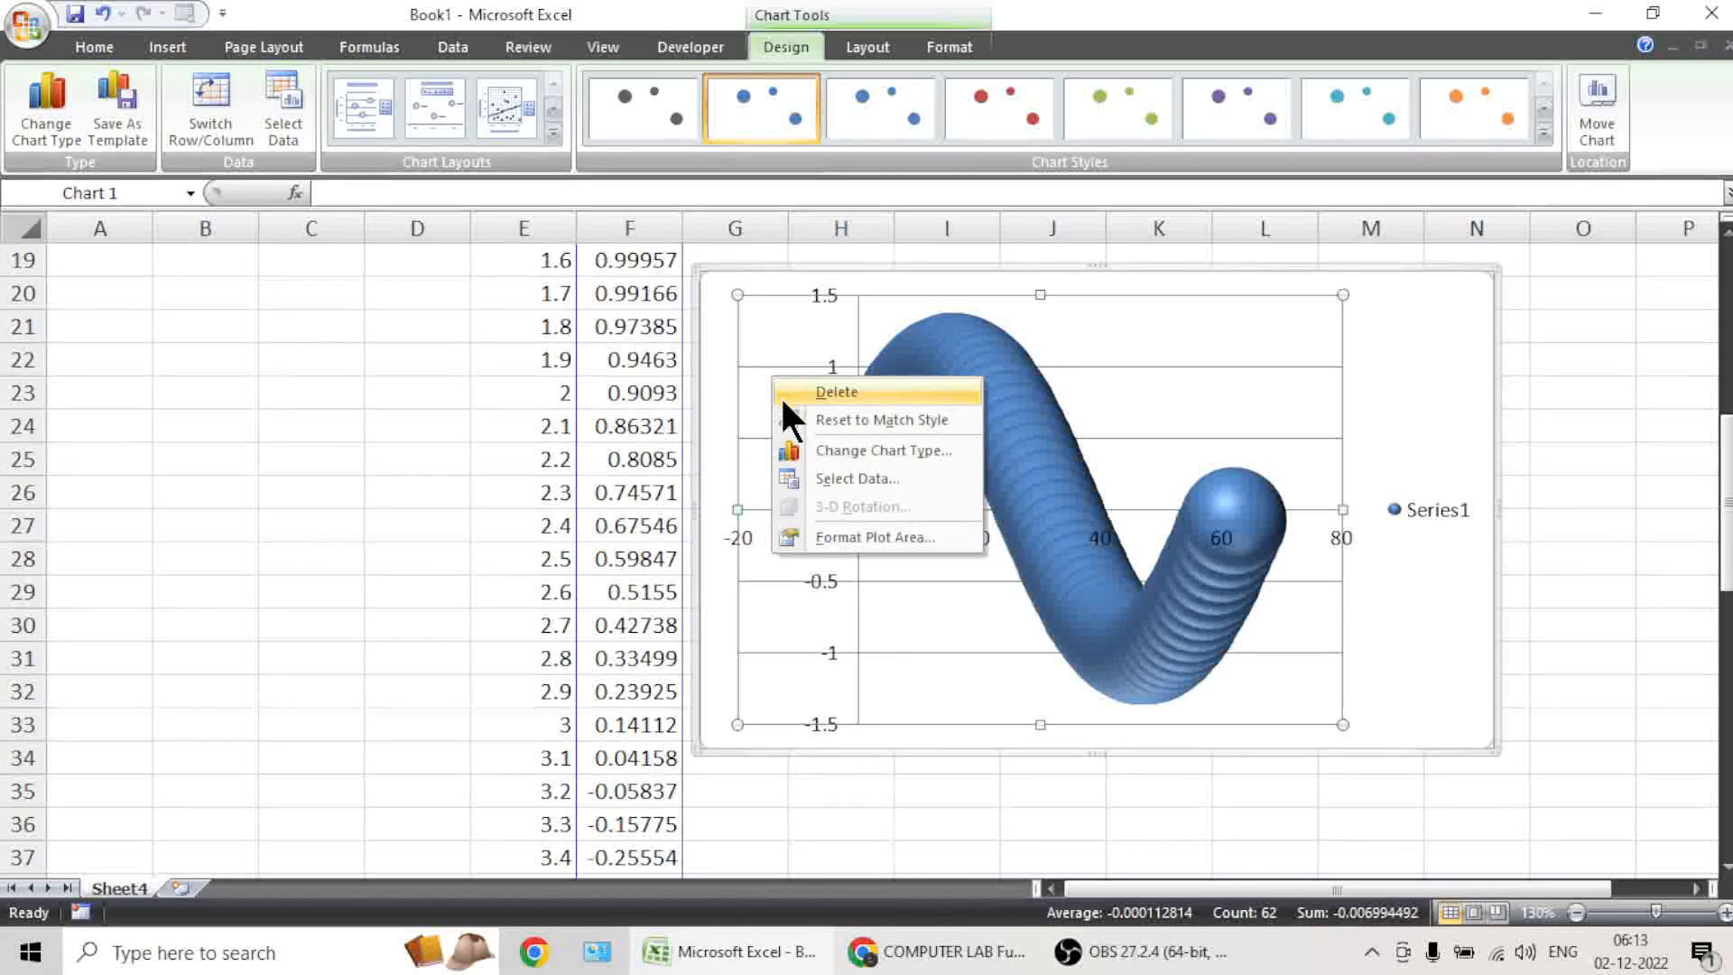
pyautogui.click(815, 444)
pyautogui.scroll(-1, 696, 379)
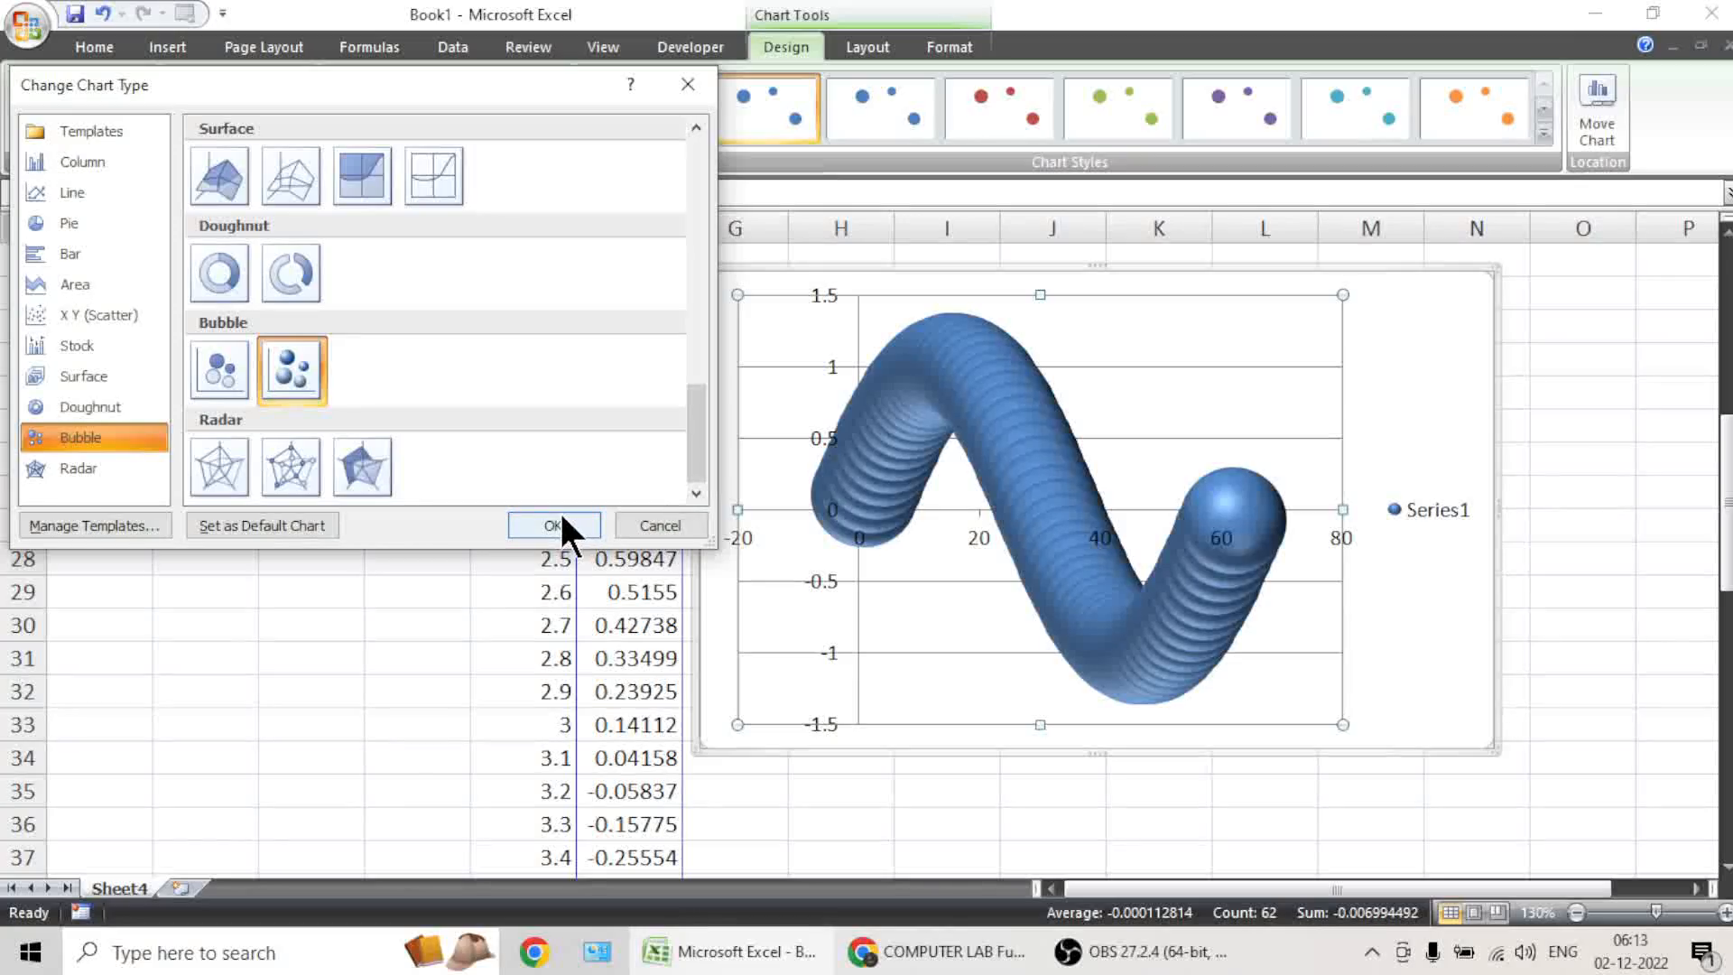
pyautogui.click(658, 527)
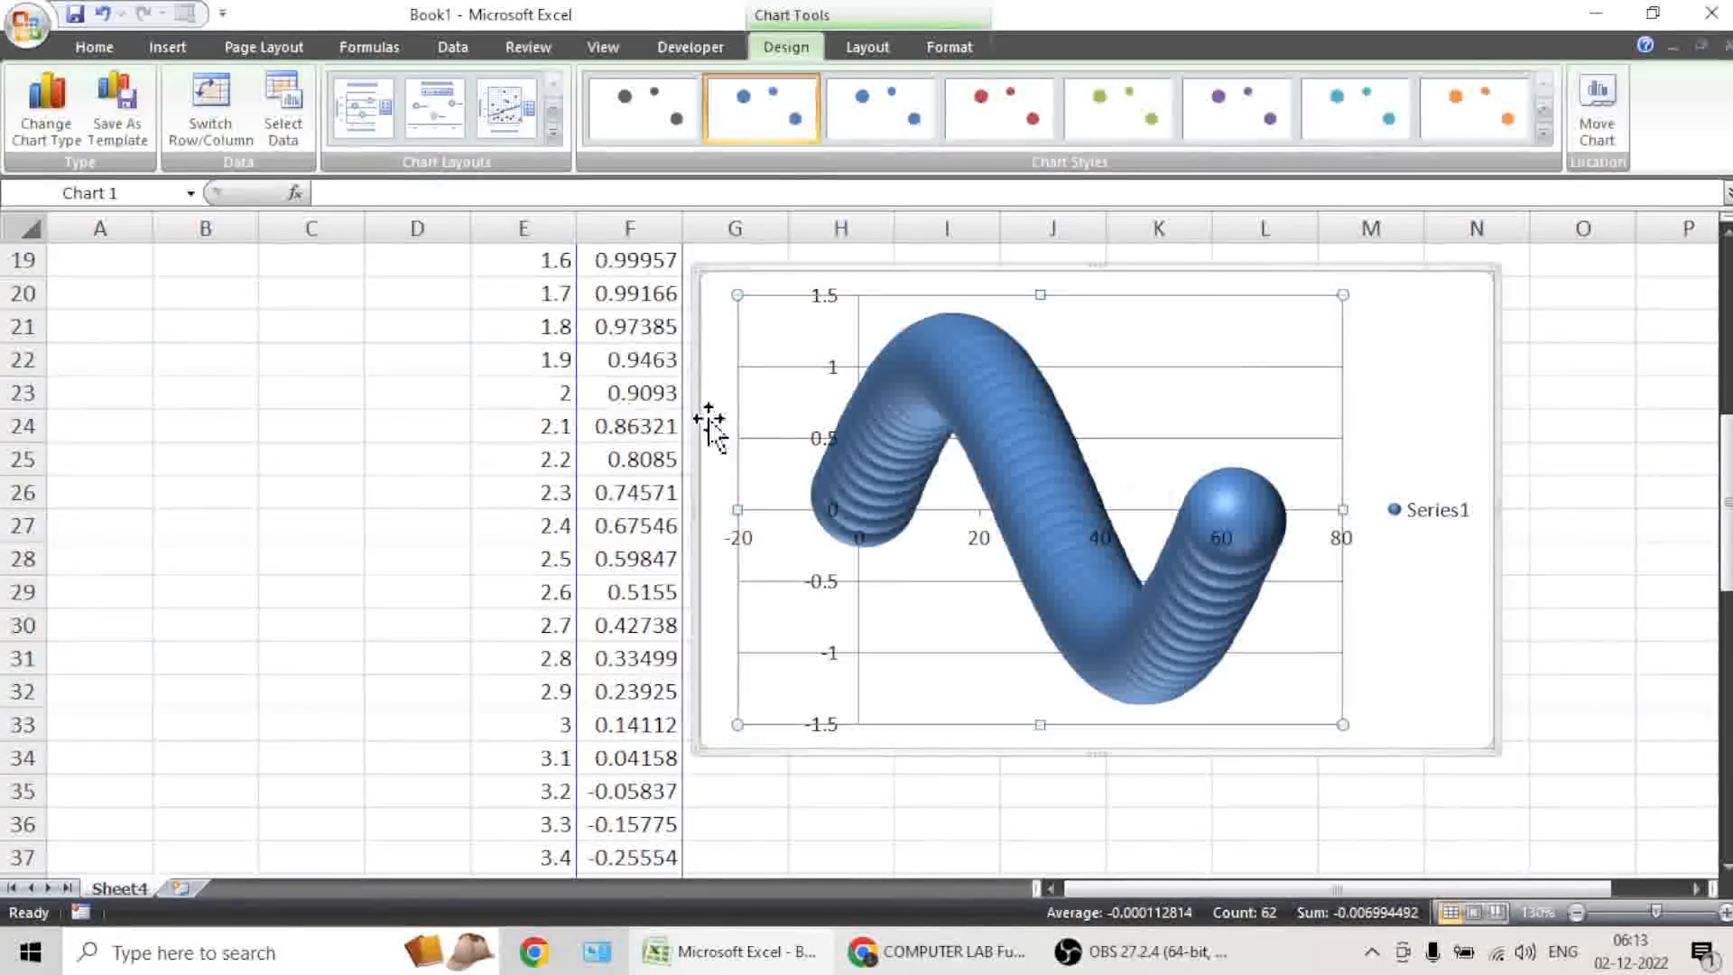
# Change the sine chart to the 3-D Cylinder column type.
pyautogui.click(436, 412)
pyautogui.scroll(3, 619, 426)
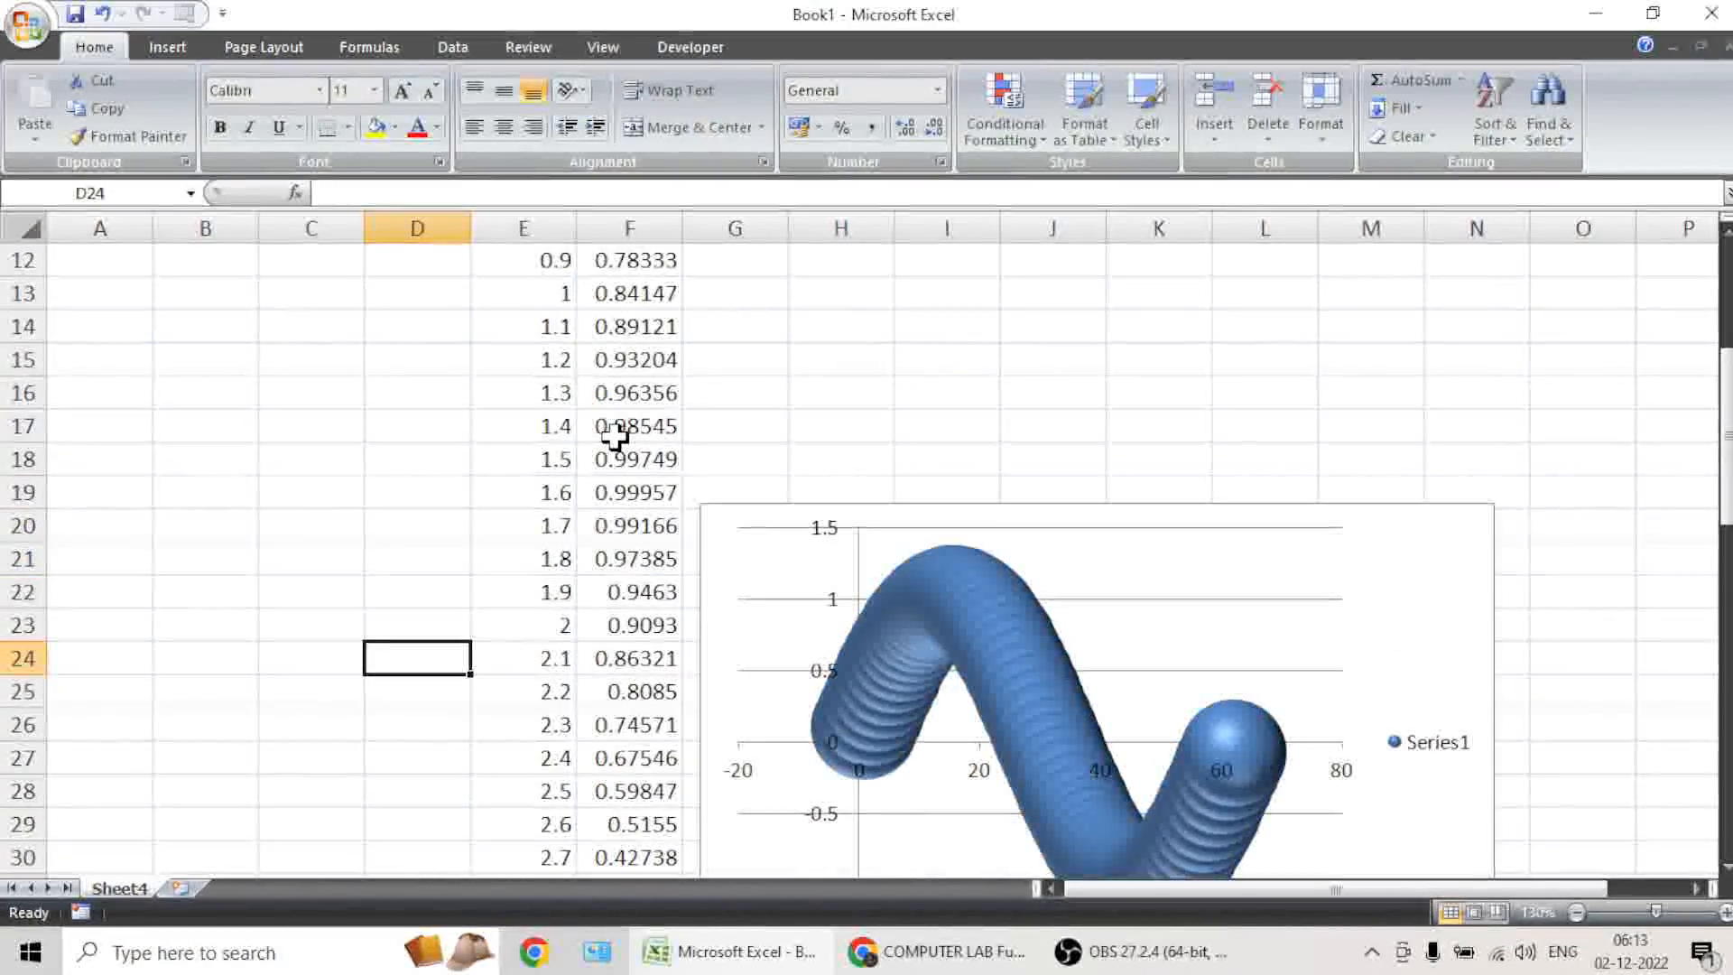
pyautogui.rightClick(857, 601)
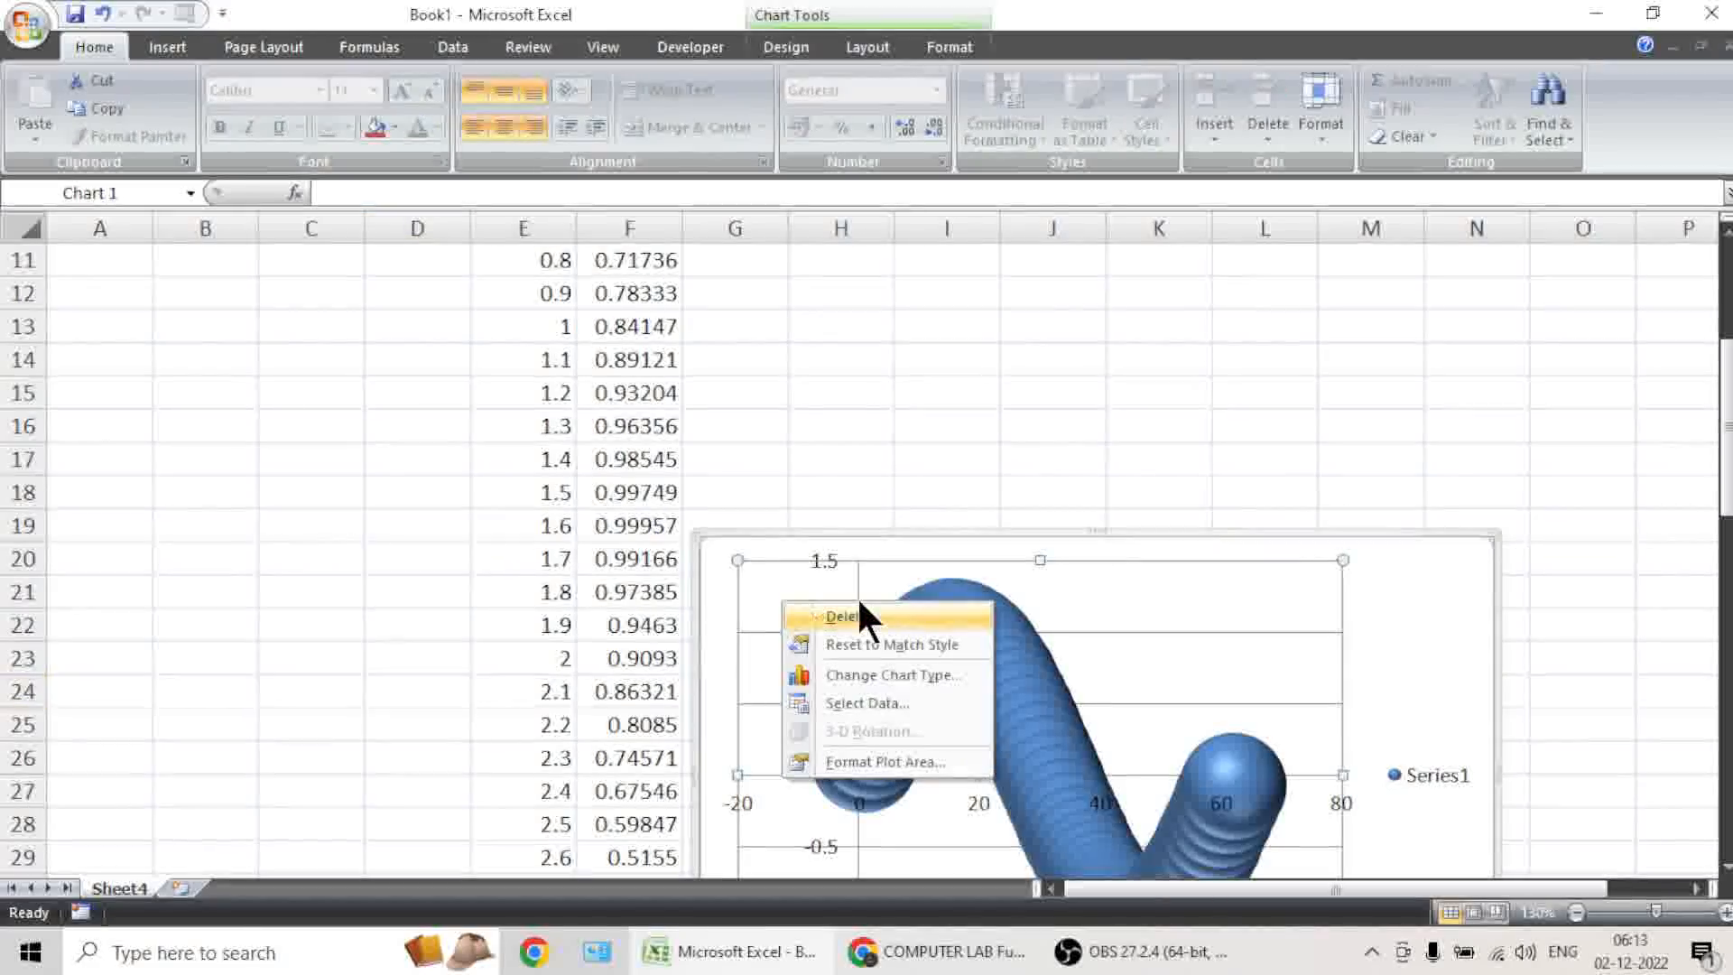
pyautogui.click(891, 672)
pyautogui.moveTo(693, 375); pyautogui.dragTo(649, 185)
pyautogui.click(311, 189)
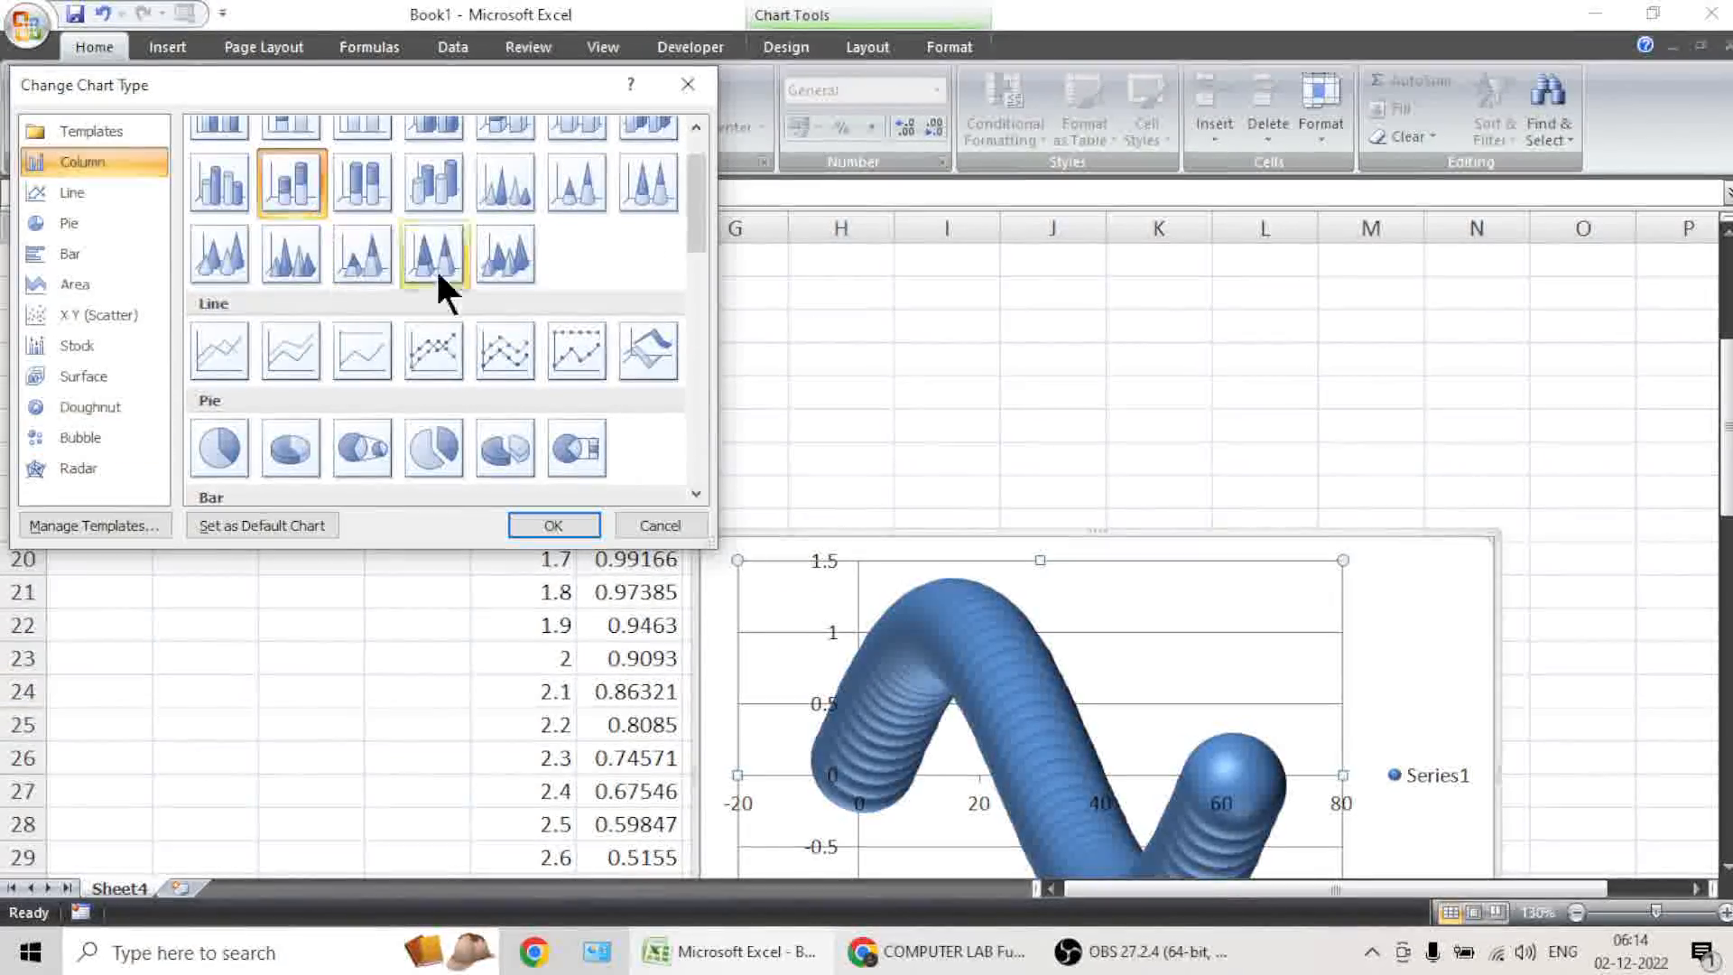
pyautogui.click(437, 185)
pyautogui.click(553, 526)
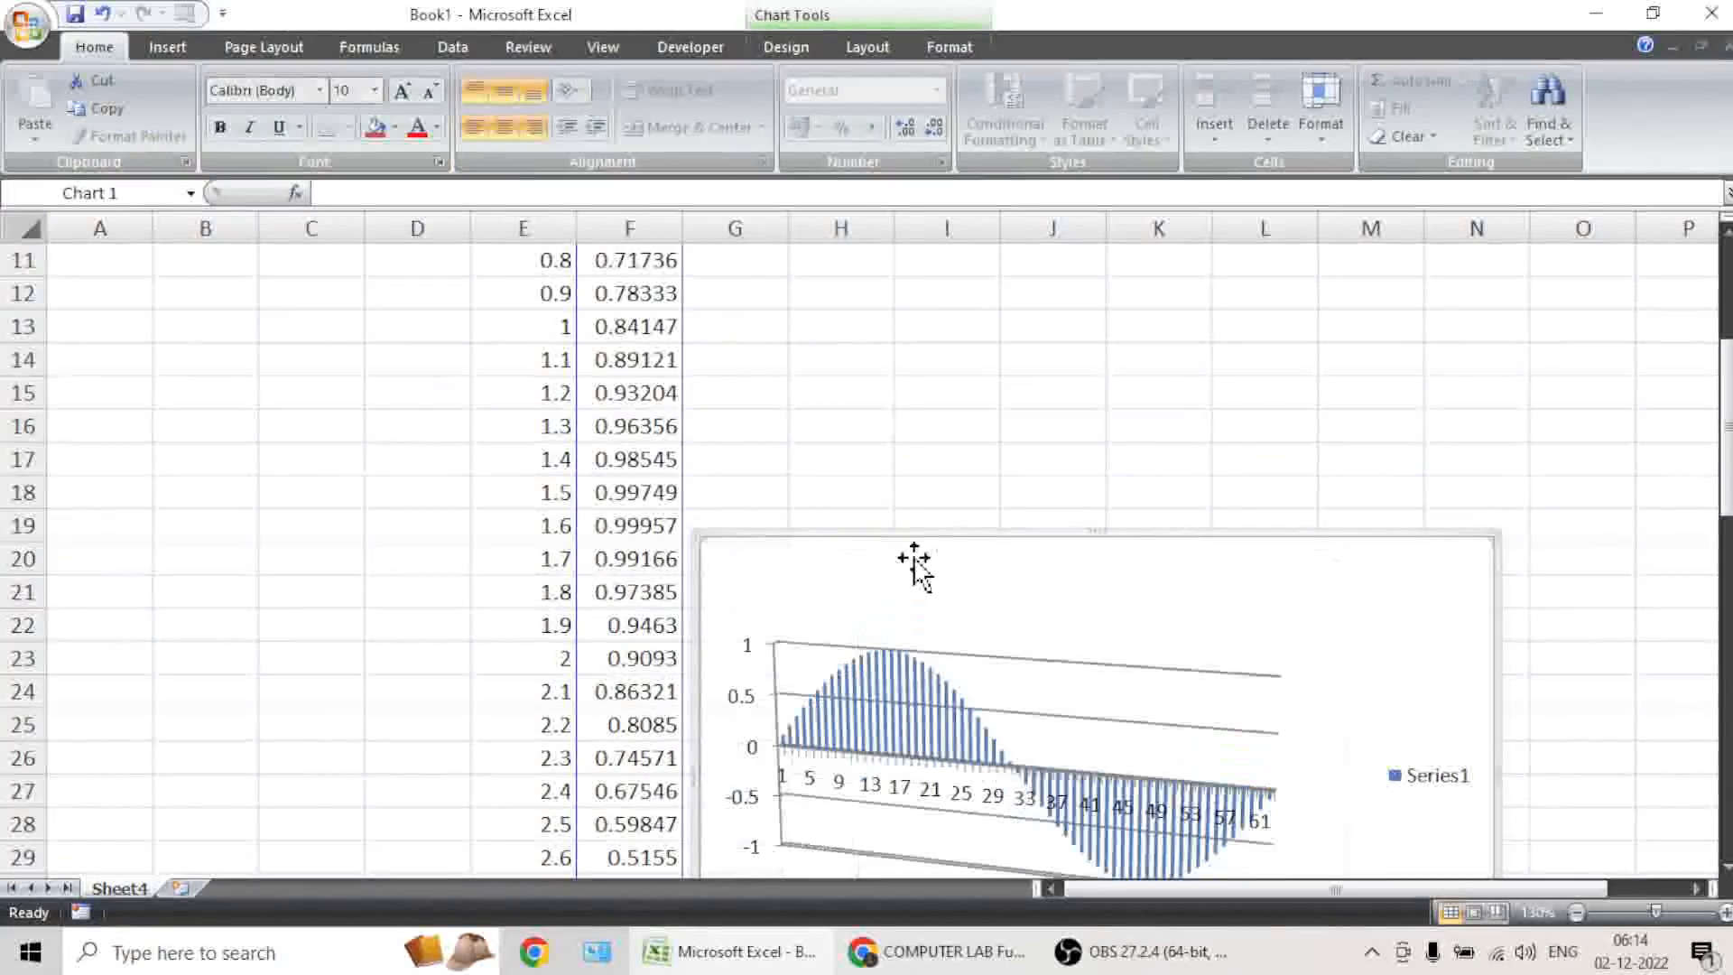
# Change the sine chart to the Stacked Line with Markers type.
pyautogui.scroll(-2, 934, 559)
pyautogui.scroll(-1, 933, 551)
pyautogui.rightClick(931, 550)
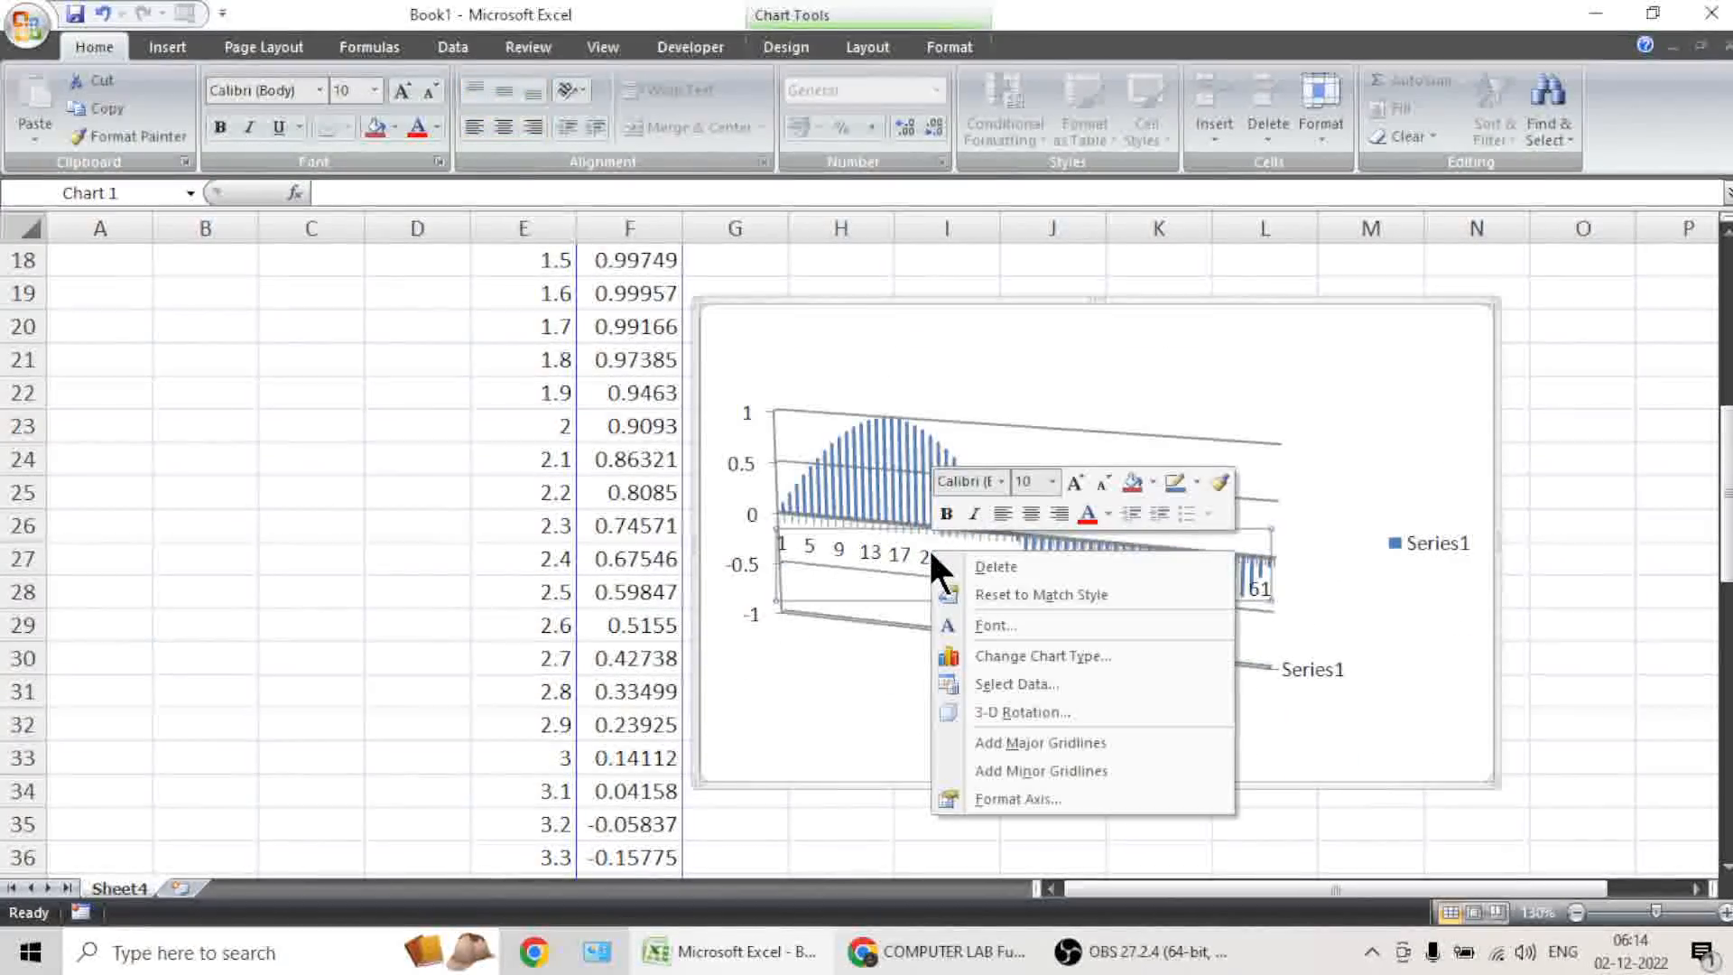
pyautogui.click(963, 655)
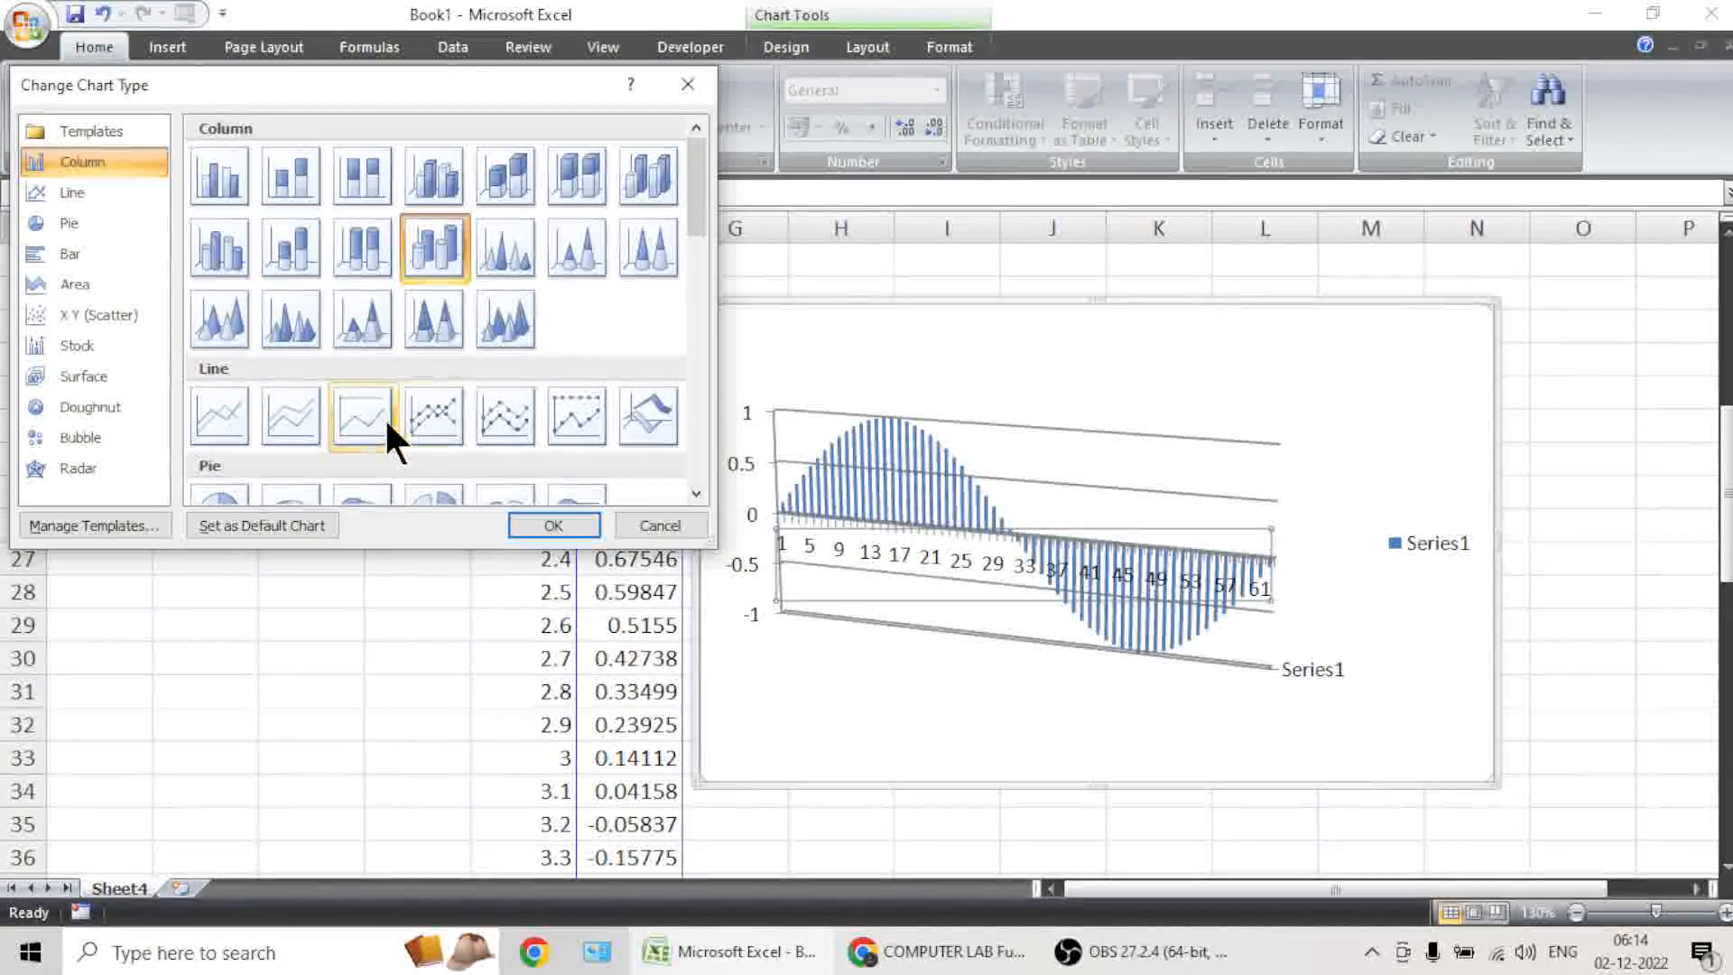
pyautogui.click(503, 417)
pyautogui.click(554, 524)
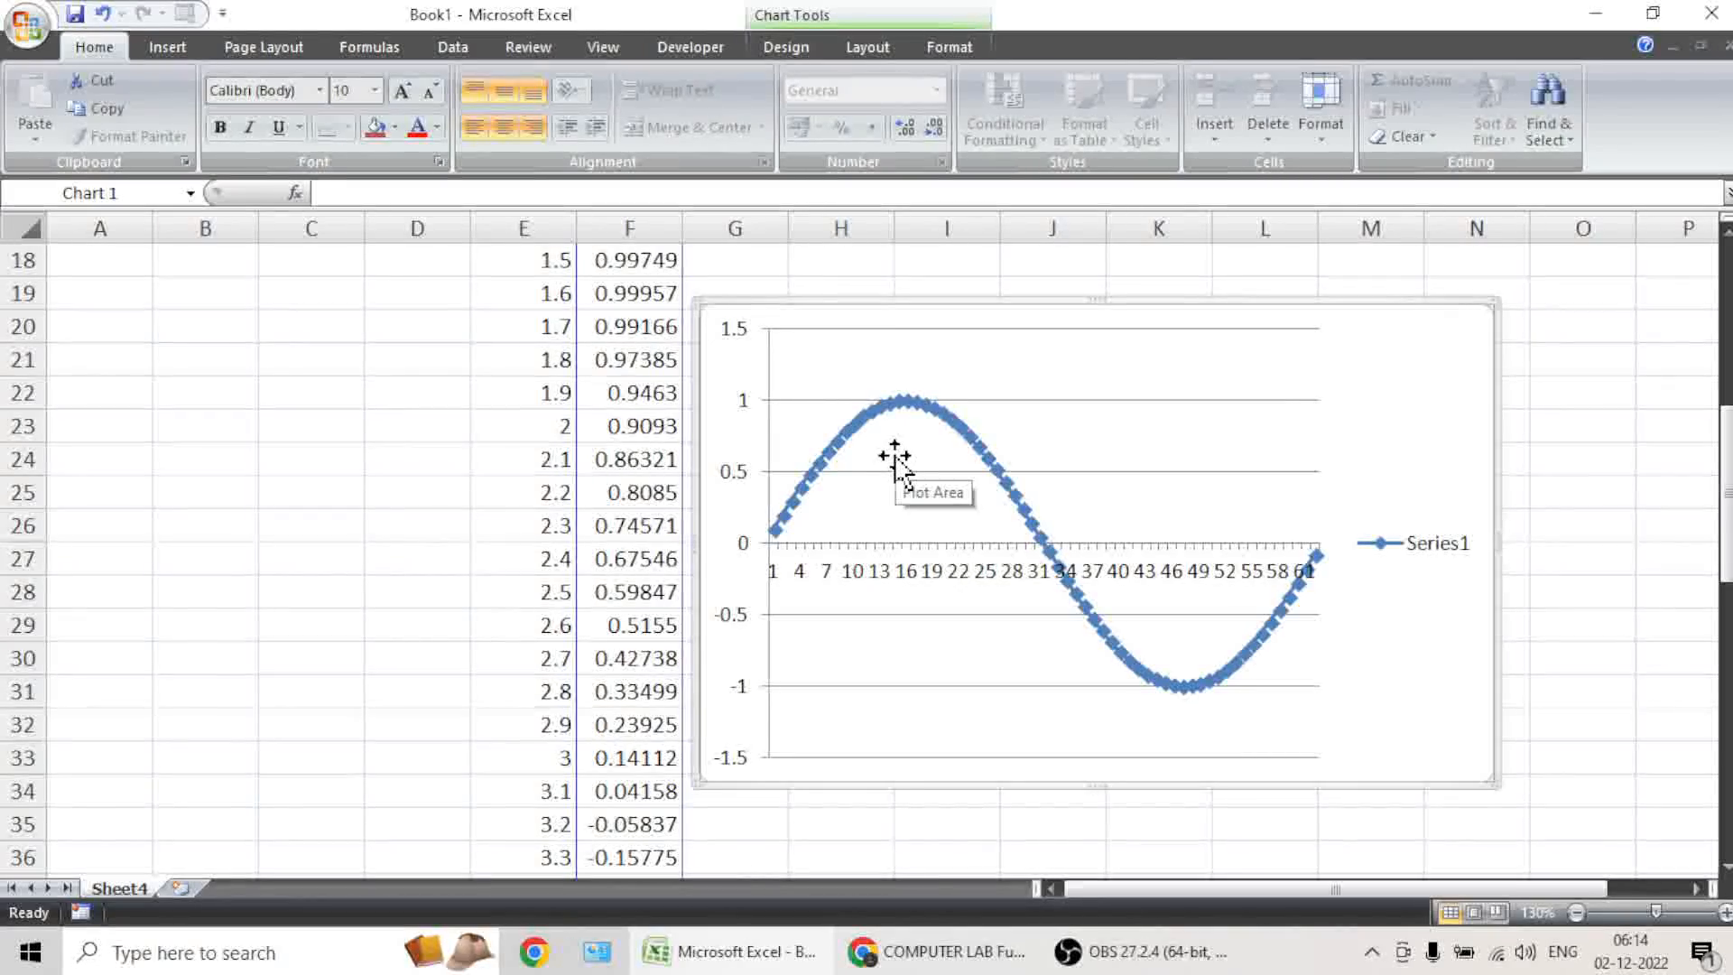
# Review the number series in column E and the matching sine values in column F, starting from row 4.
pyautogui.scroll(6, 759, 429)
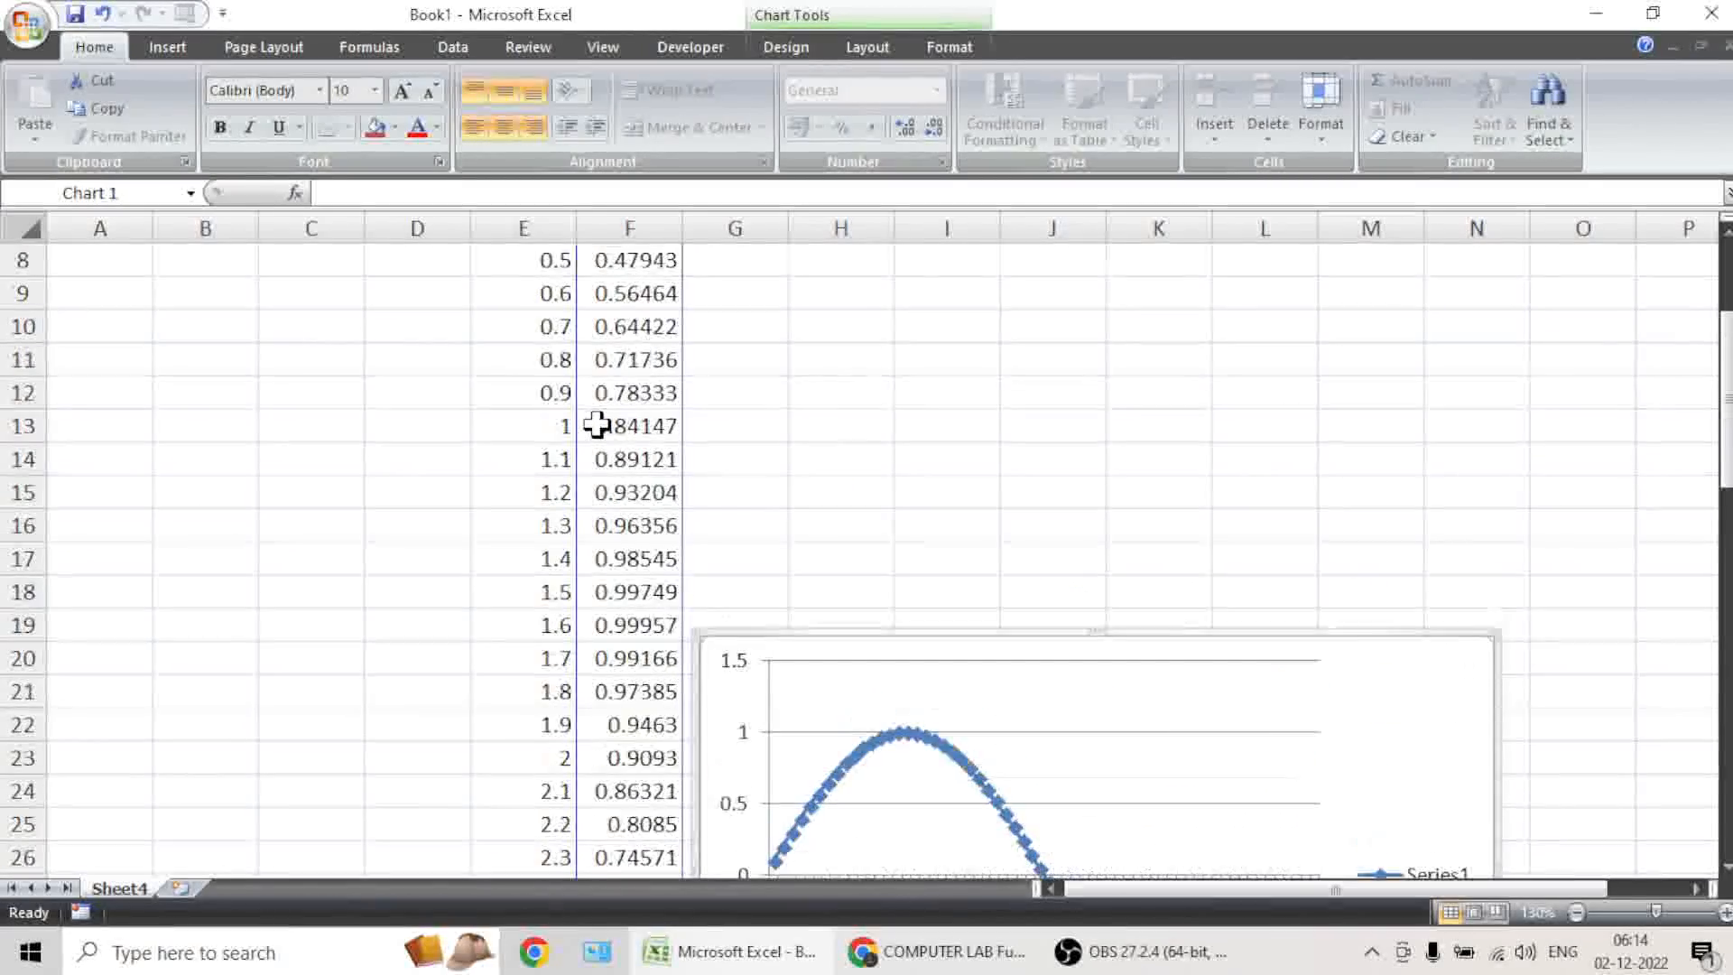
pyautogui.moveTo(546, 356); pyautogui.dragTo(533, 516)
pyautogui.moveTo(630, 372); pyautogui.dragTo(630, 611)
pyautogui.click(701, 382)
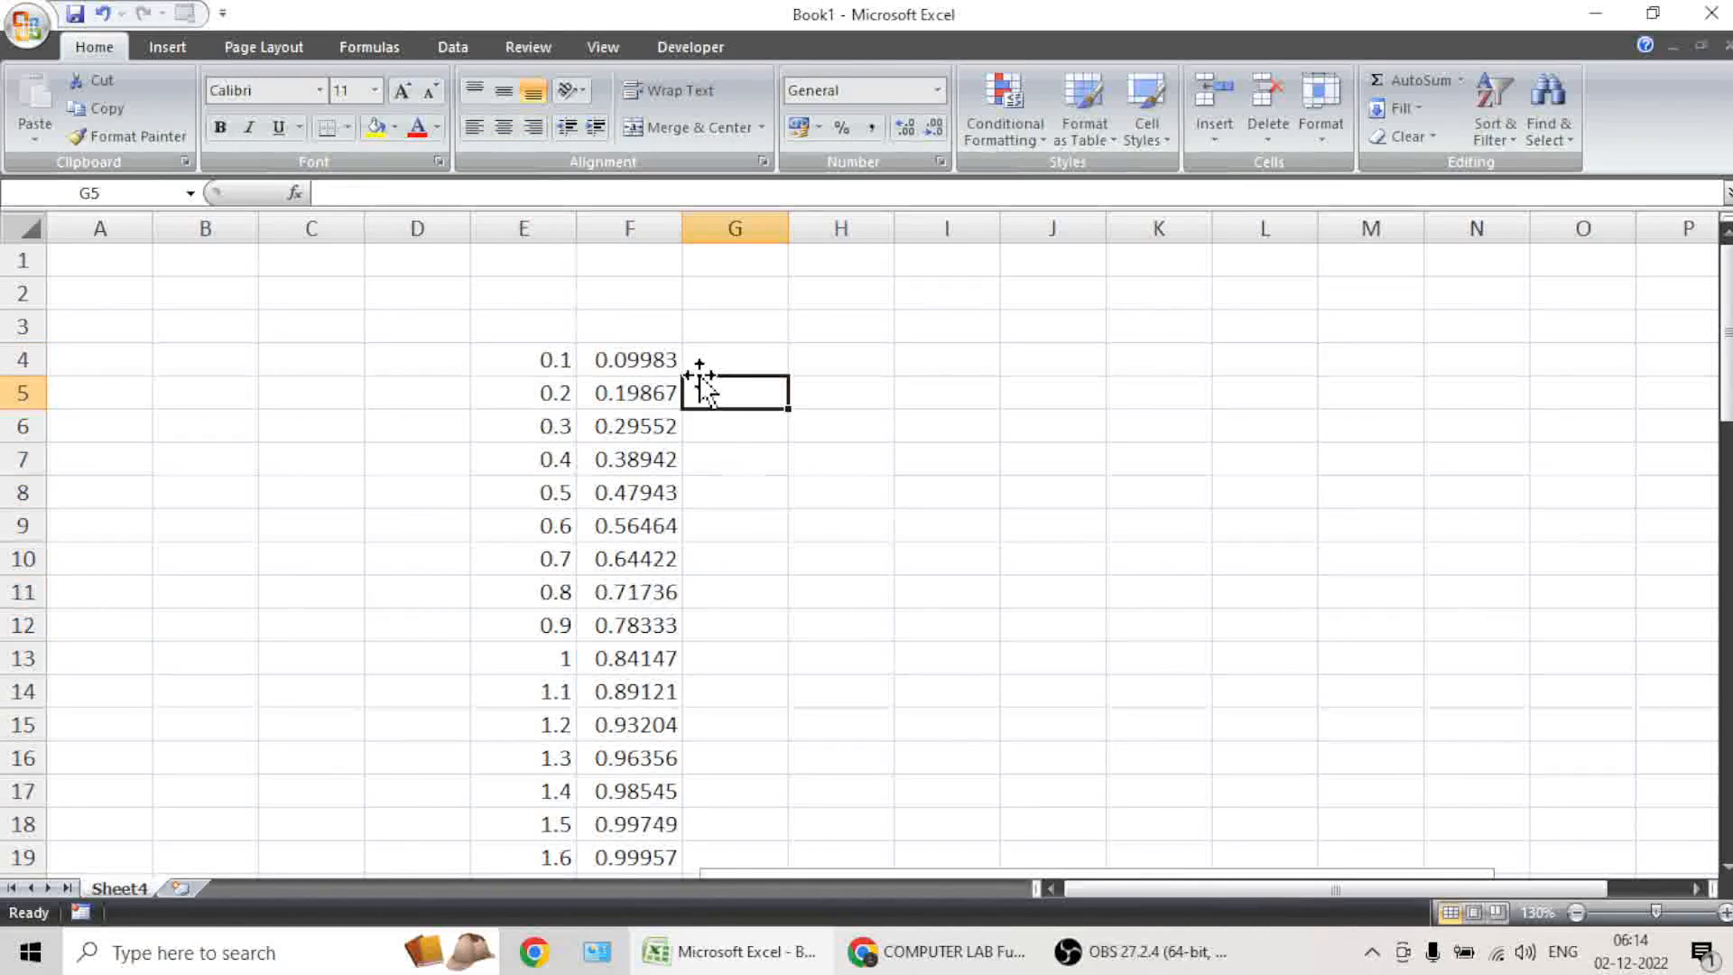
pyautogui.moveTo(646, 360); pyautogui.dragTo(658, 598)
# Enter the numbers 1 to 5 in cells D72 to D76 below the sine data, and select cell F72.
pyautogui.scroll(-10, 696, 708)
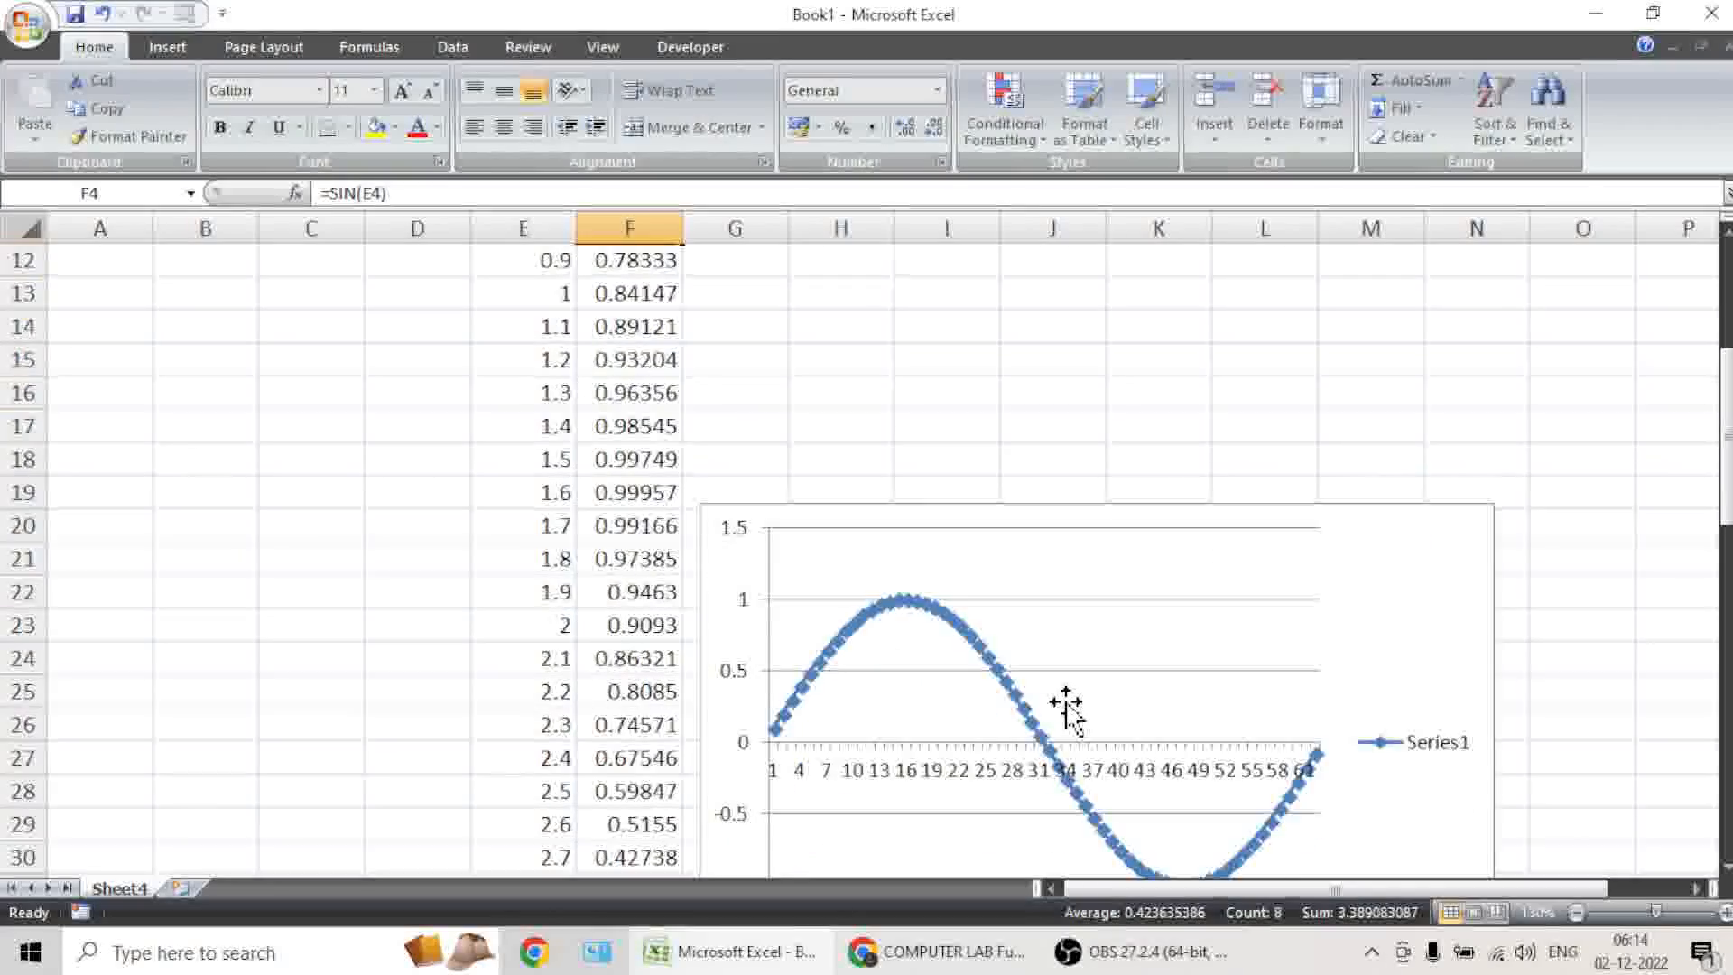
pyautogui.scroll(-13, 1044, 693)
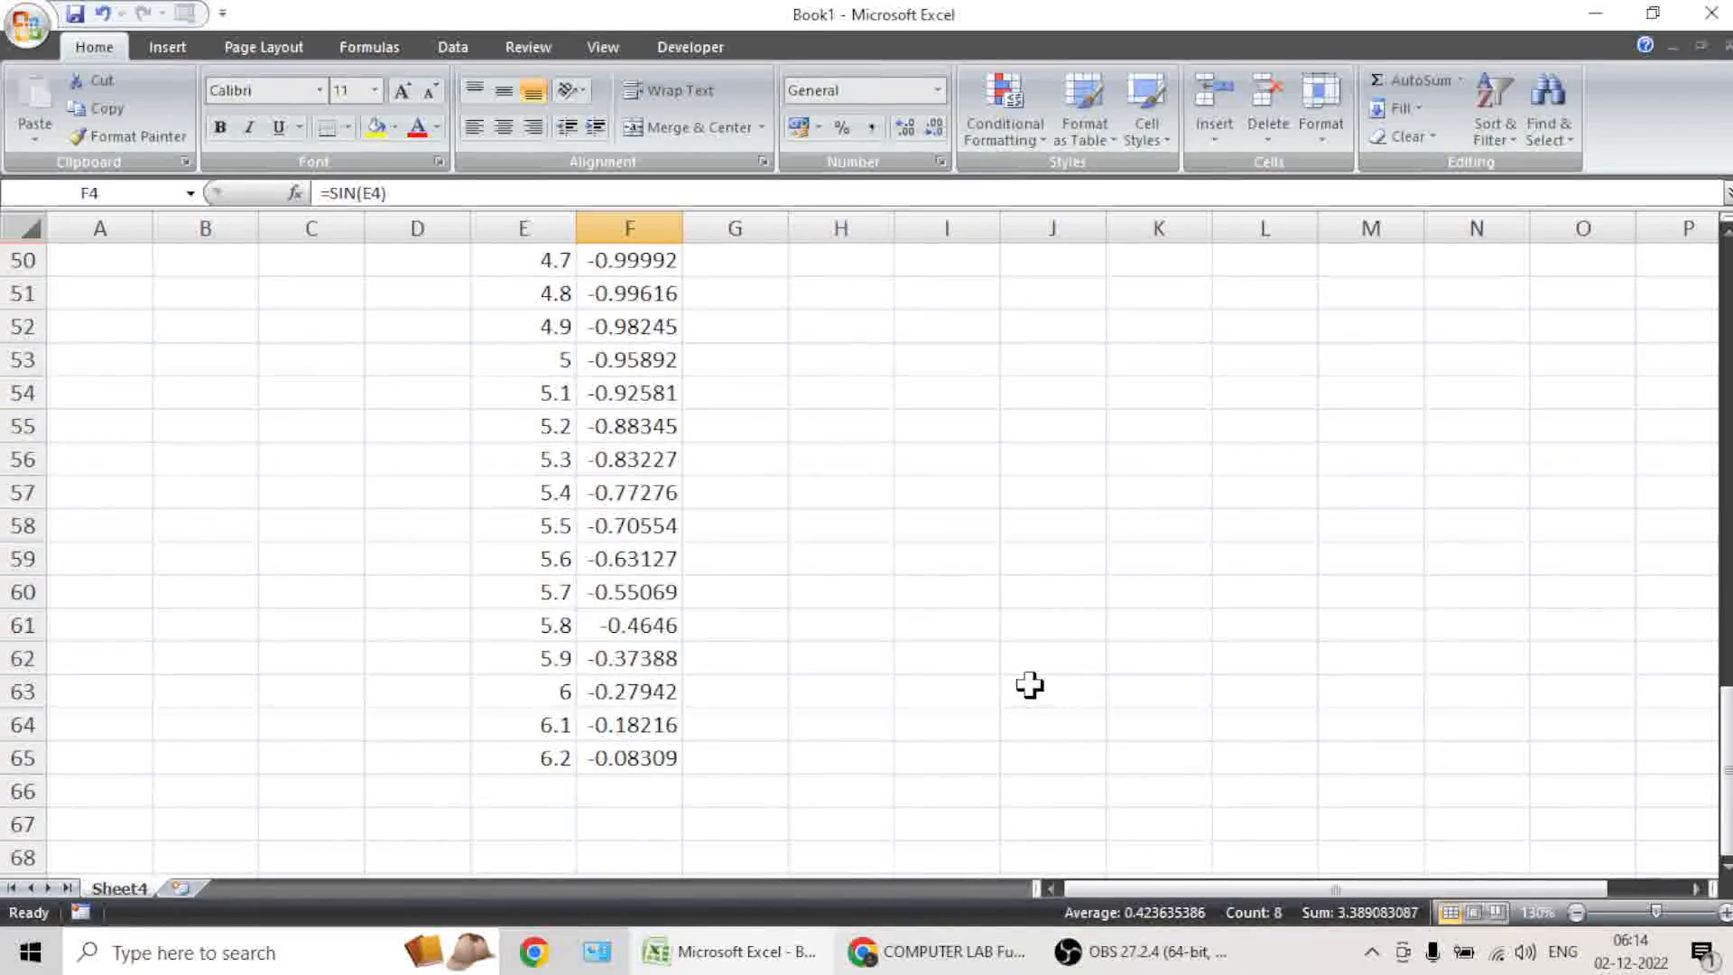
pyautogui.click(413, 394)
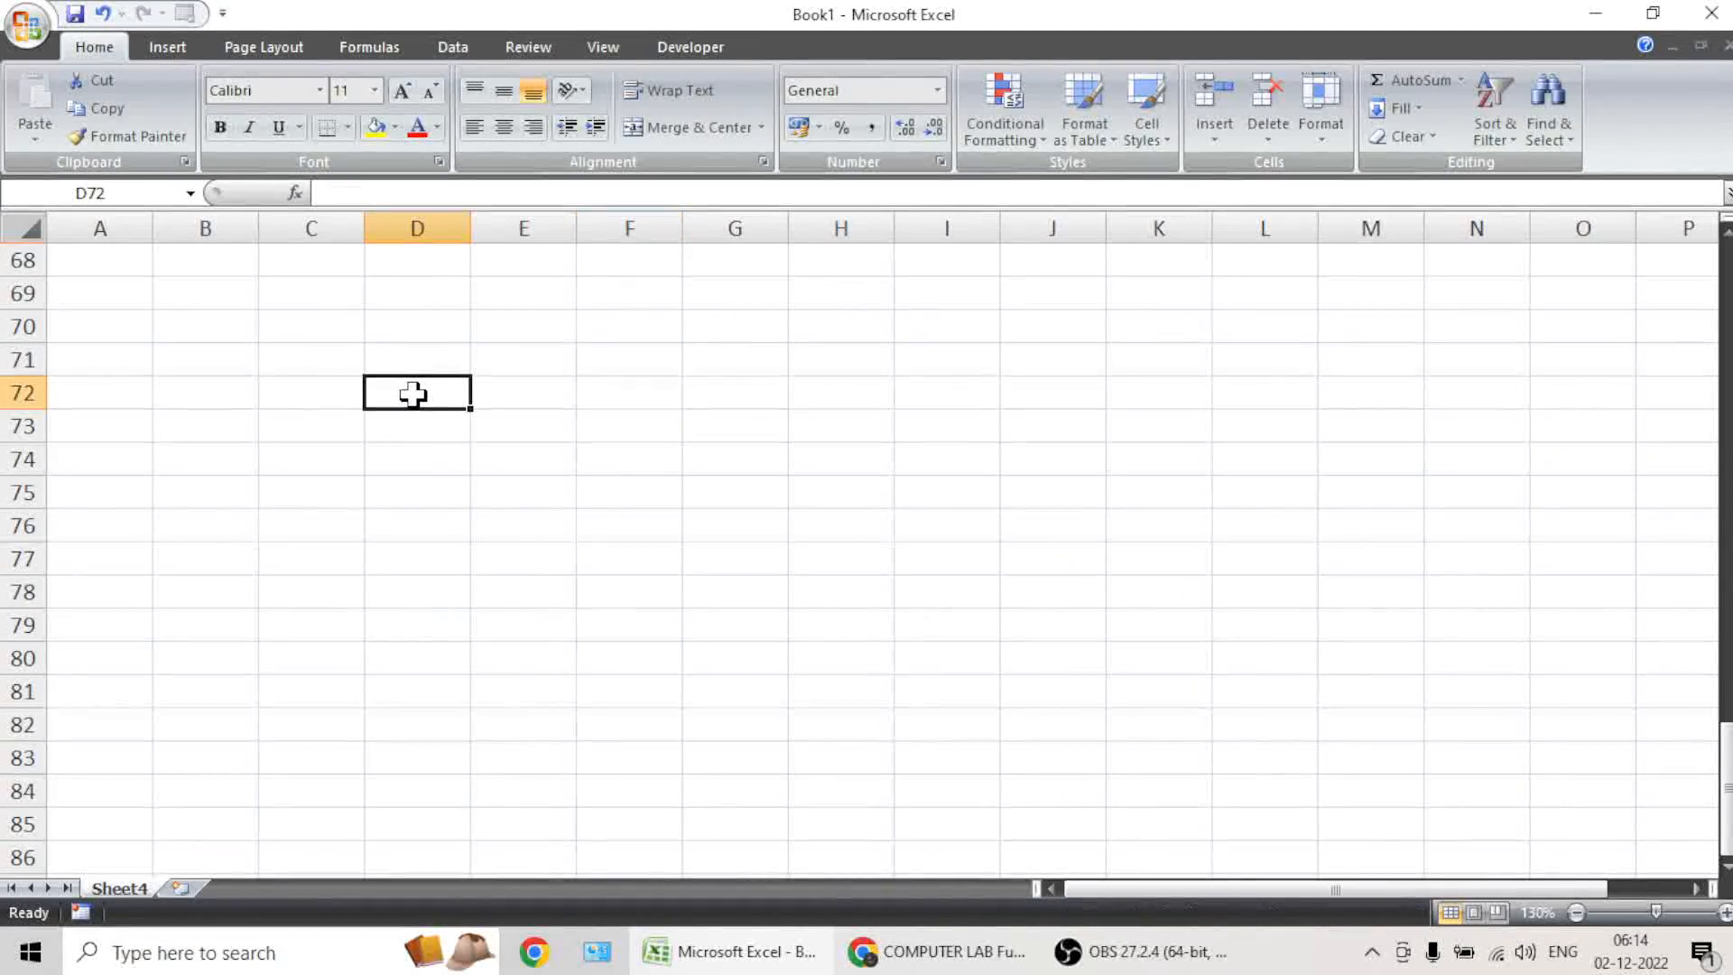
pyautogui.write('1')
pyautogui.press('Return')
pyautogui.write('2')
pyautogui.press('Return')
pyautogui.write('3')
pyautogui.press('Return')
pyautogui.write('4')
pyautogui.press('Return')
pyautogui.write('5')
pyautogui.press('Return')
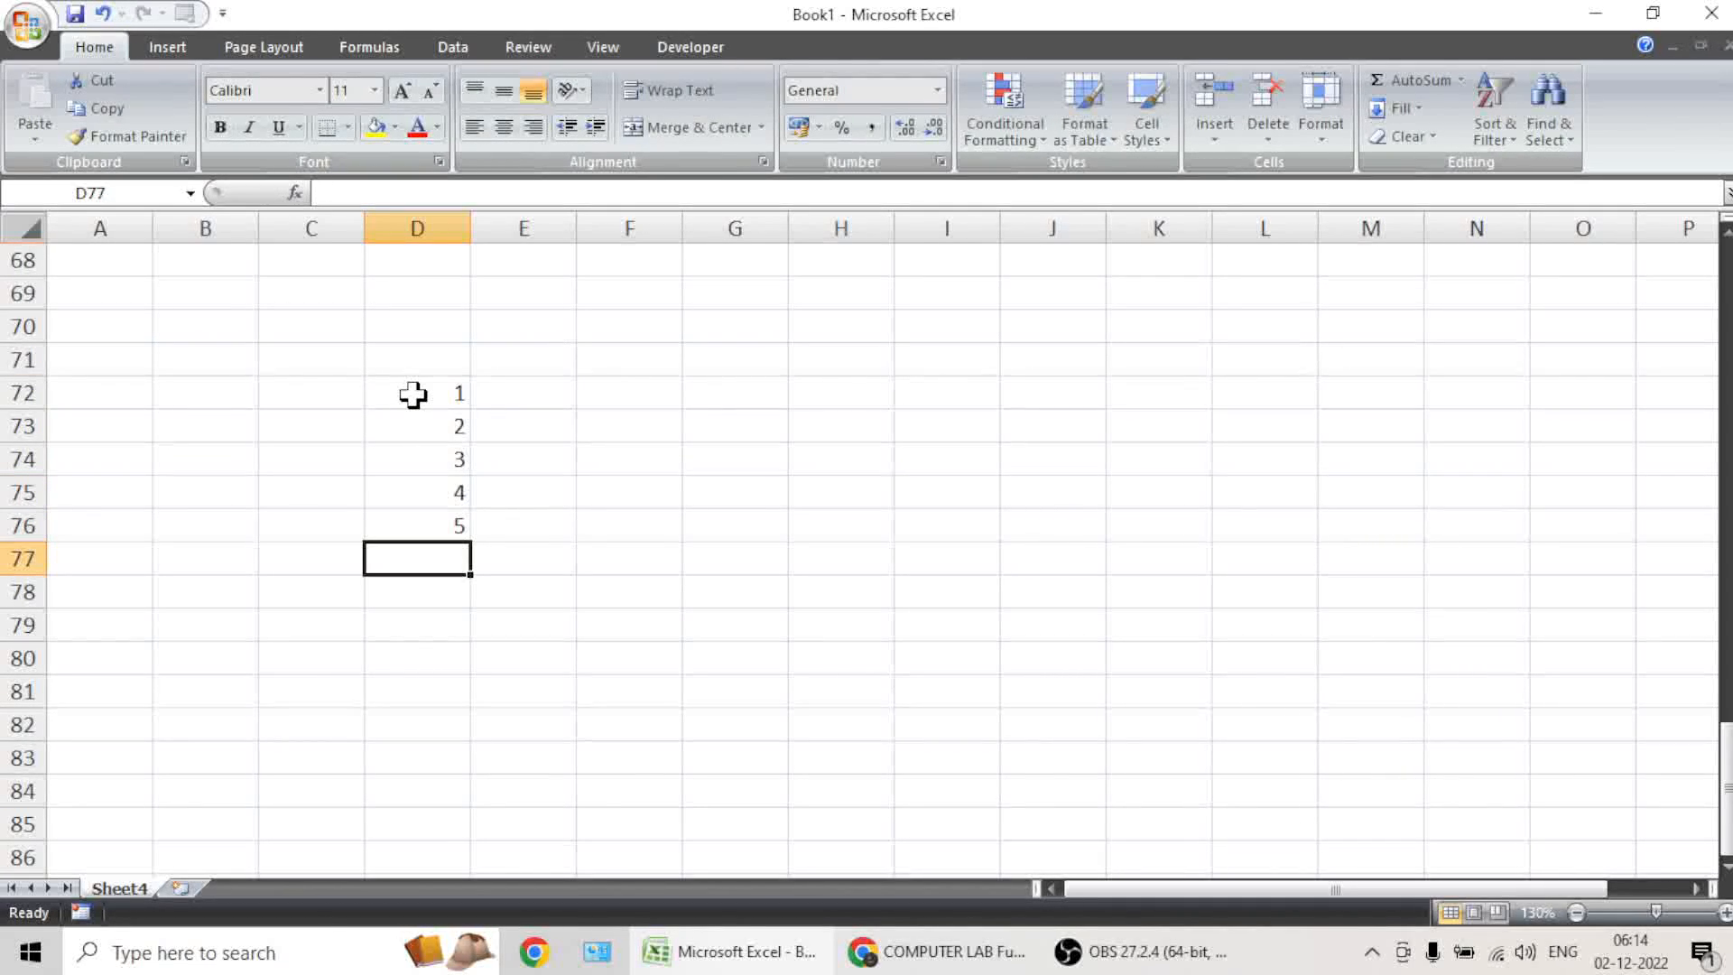
pyautogui.click(632, 381)
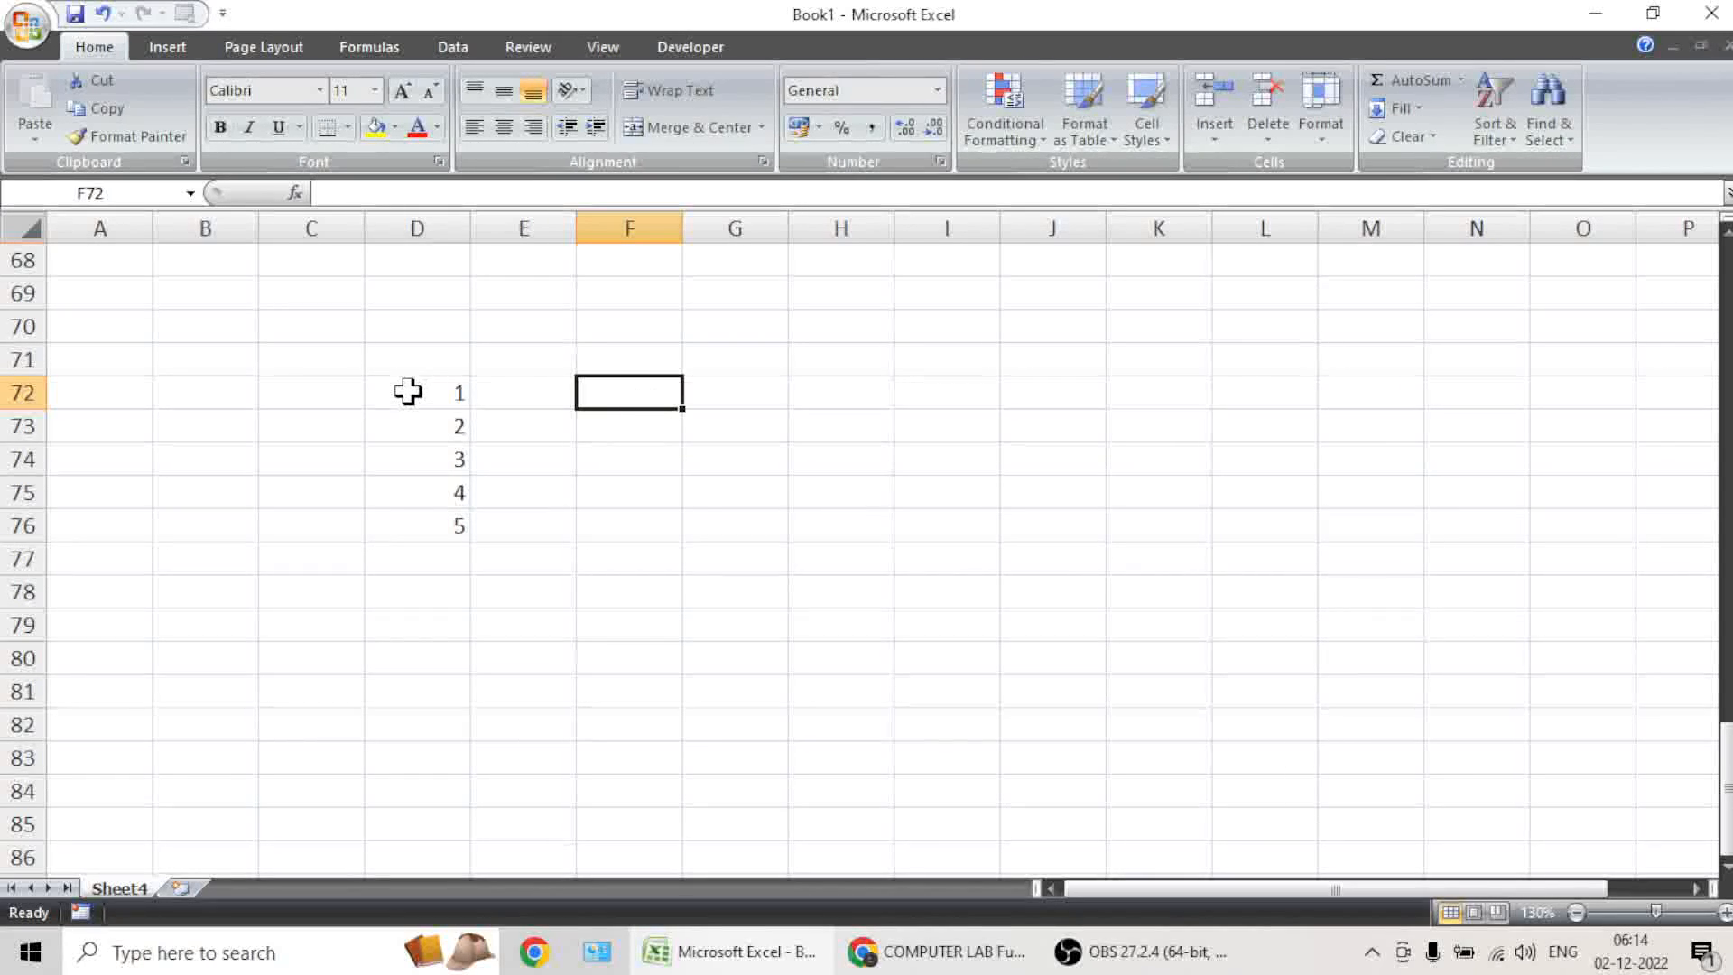
# Enter the formula =SQRT(D72) in cell F72 to calculate the square root of the first number.
pyautogui.moveTo(408, 391); pyautogui.dragTo(423, 509)
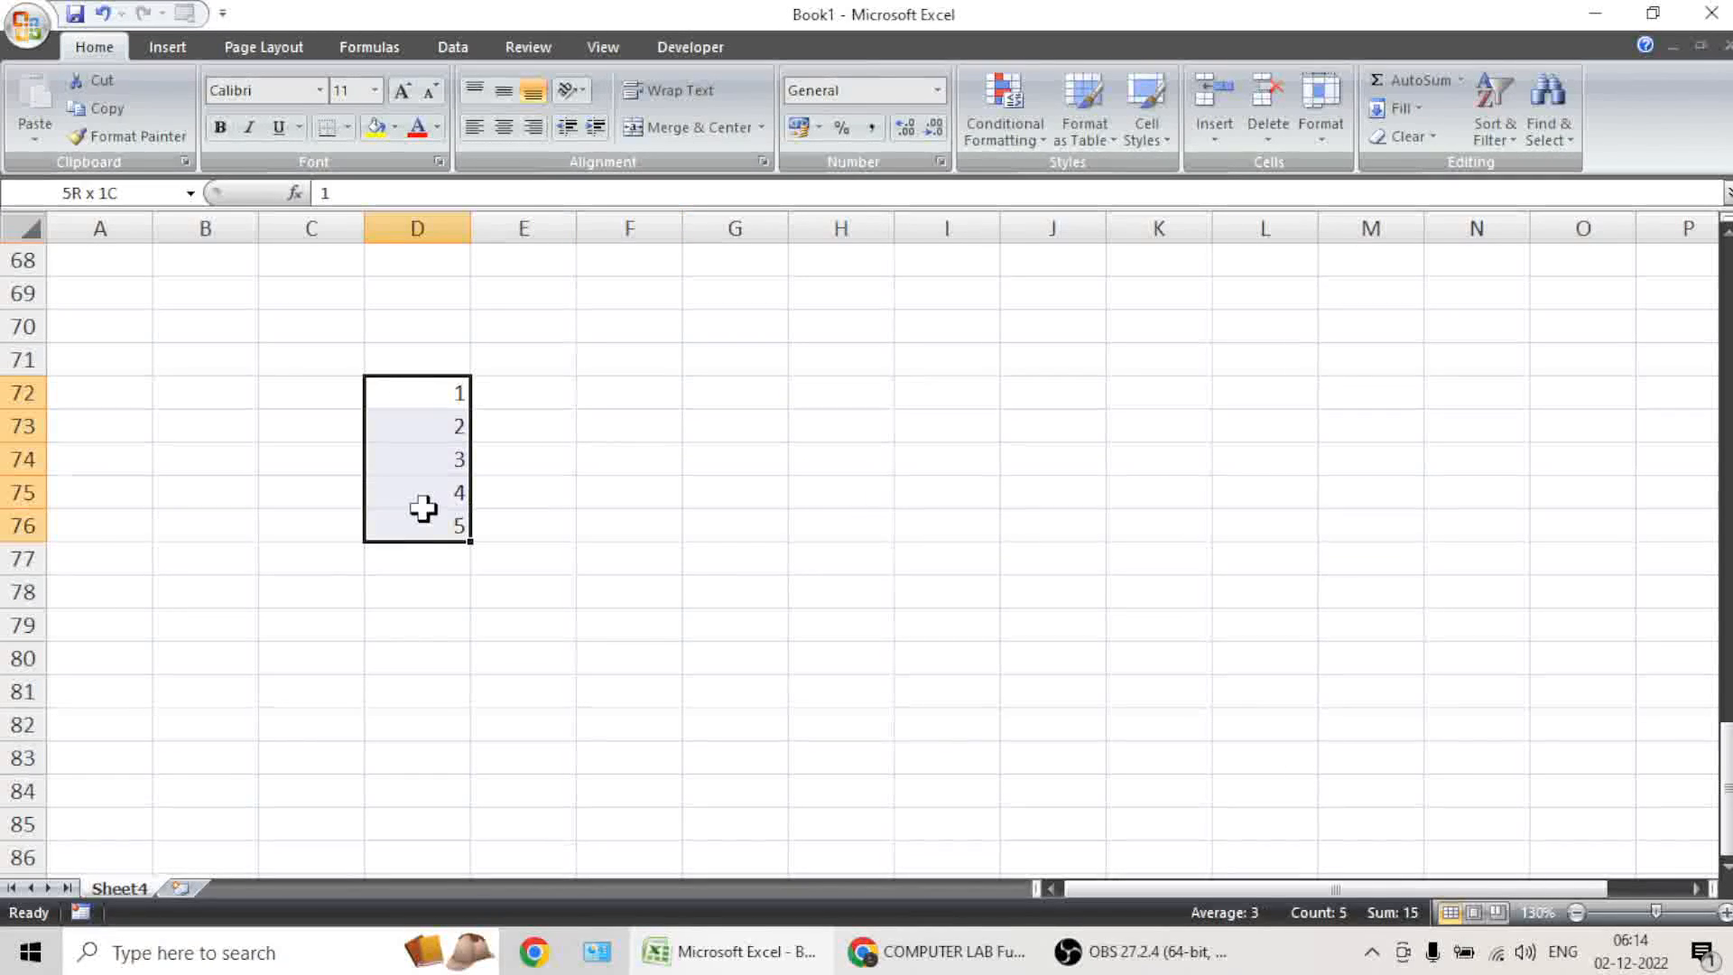
pyautogui.click(626, 395)
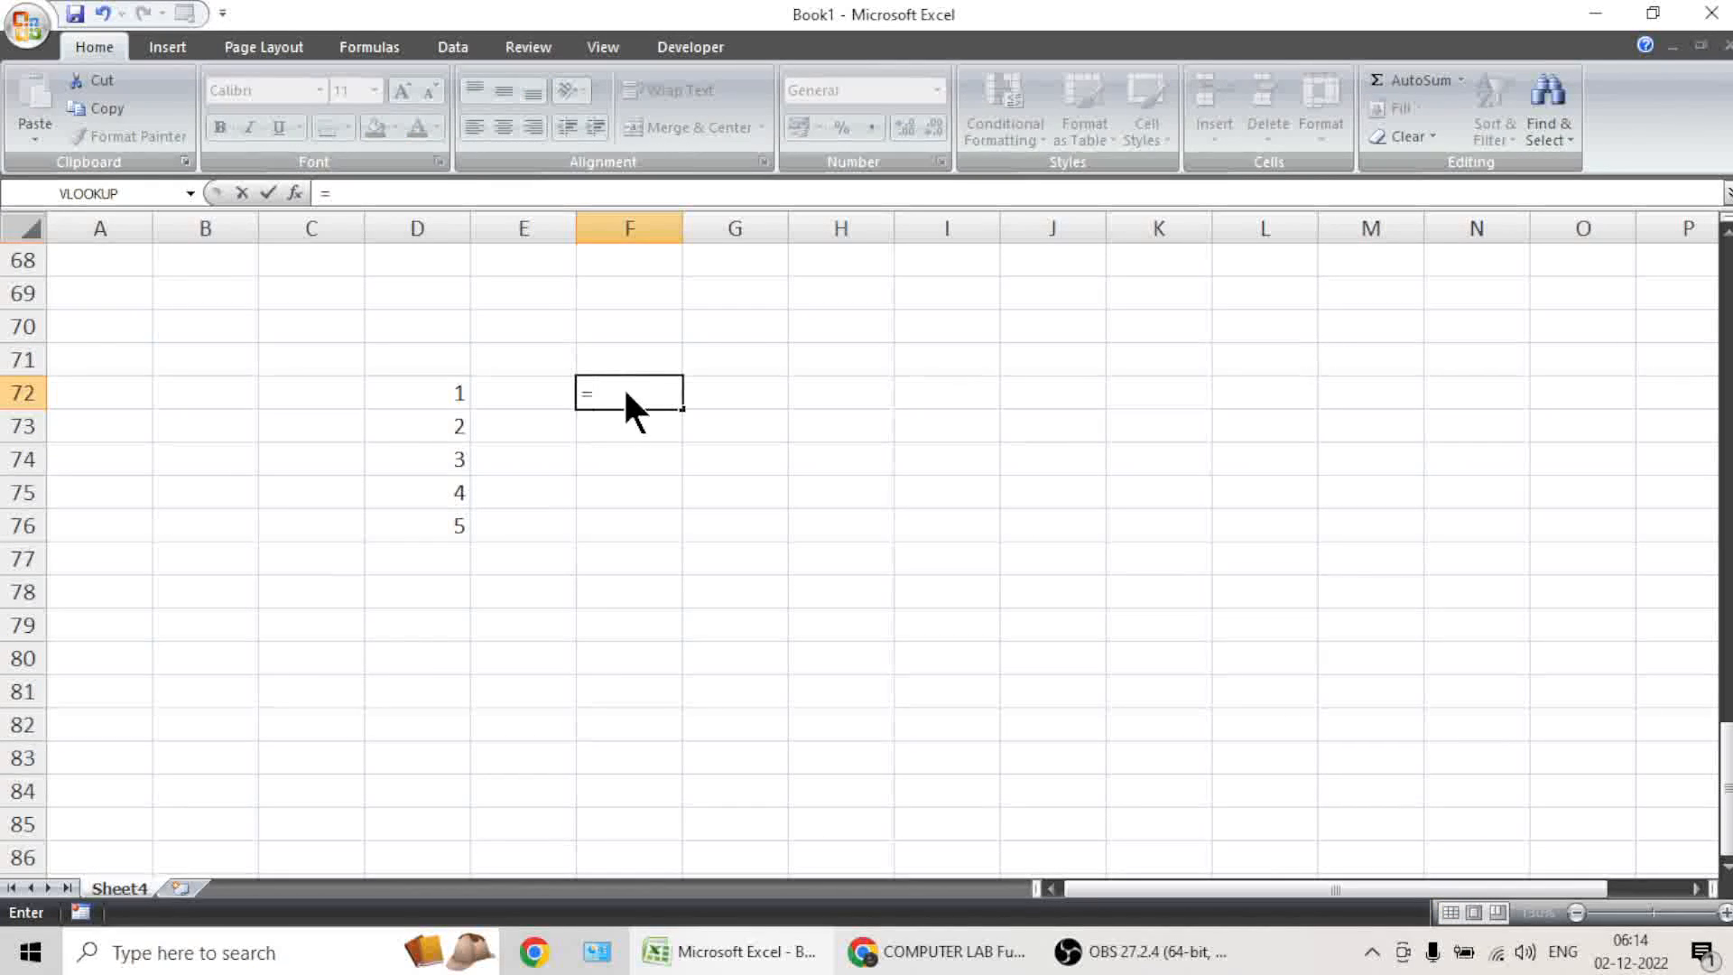
pyautogui.write('s')
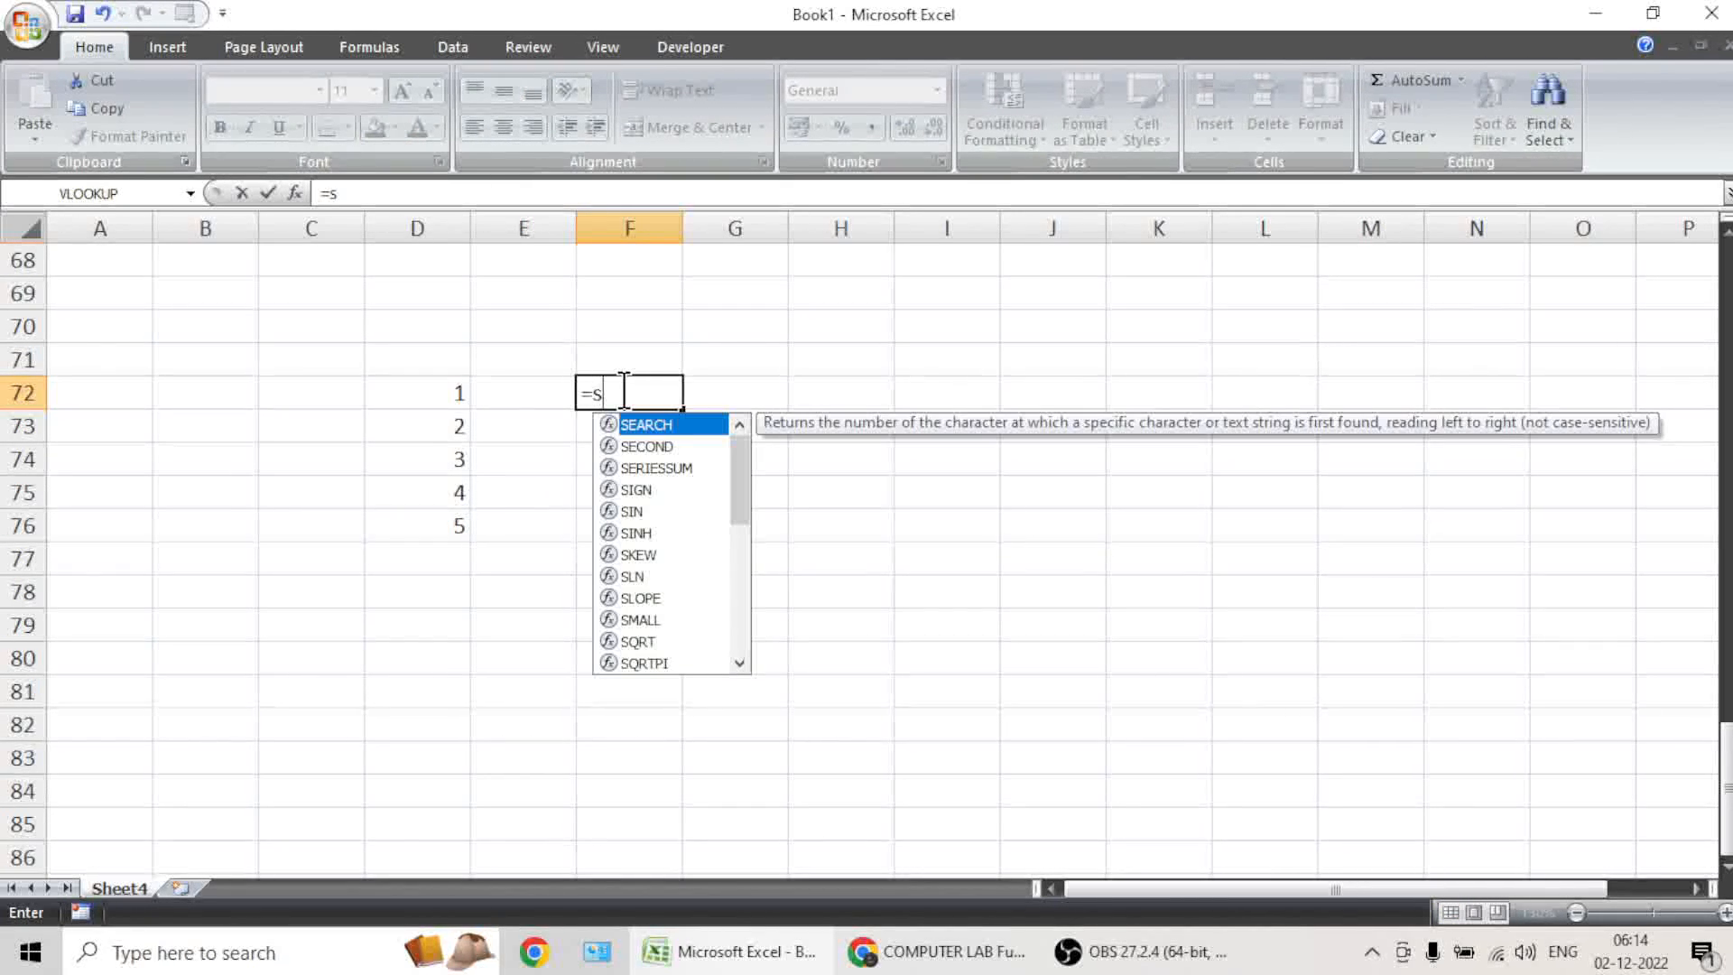
pyautogui.write('q')
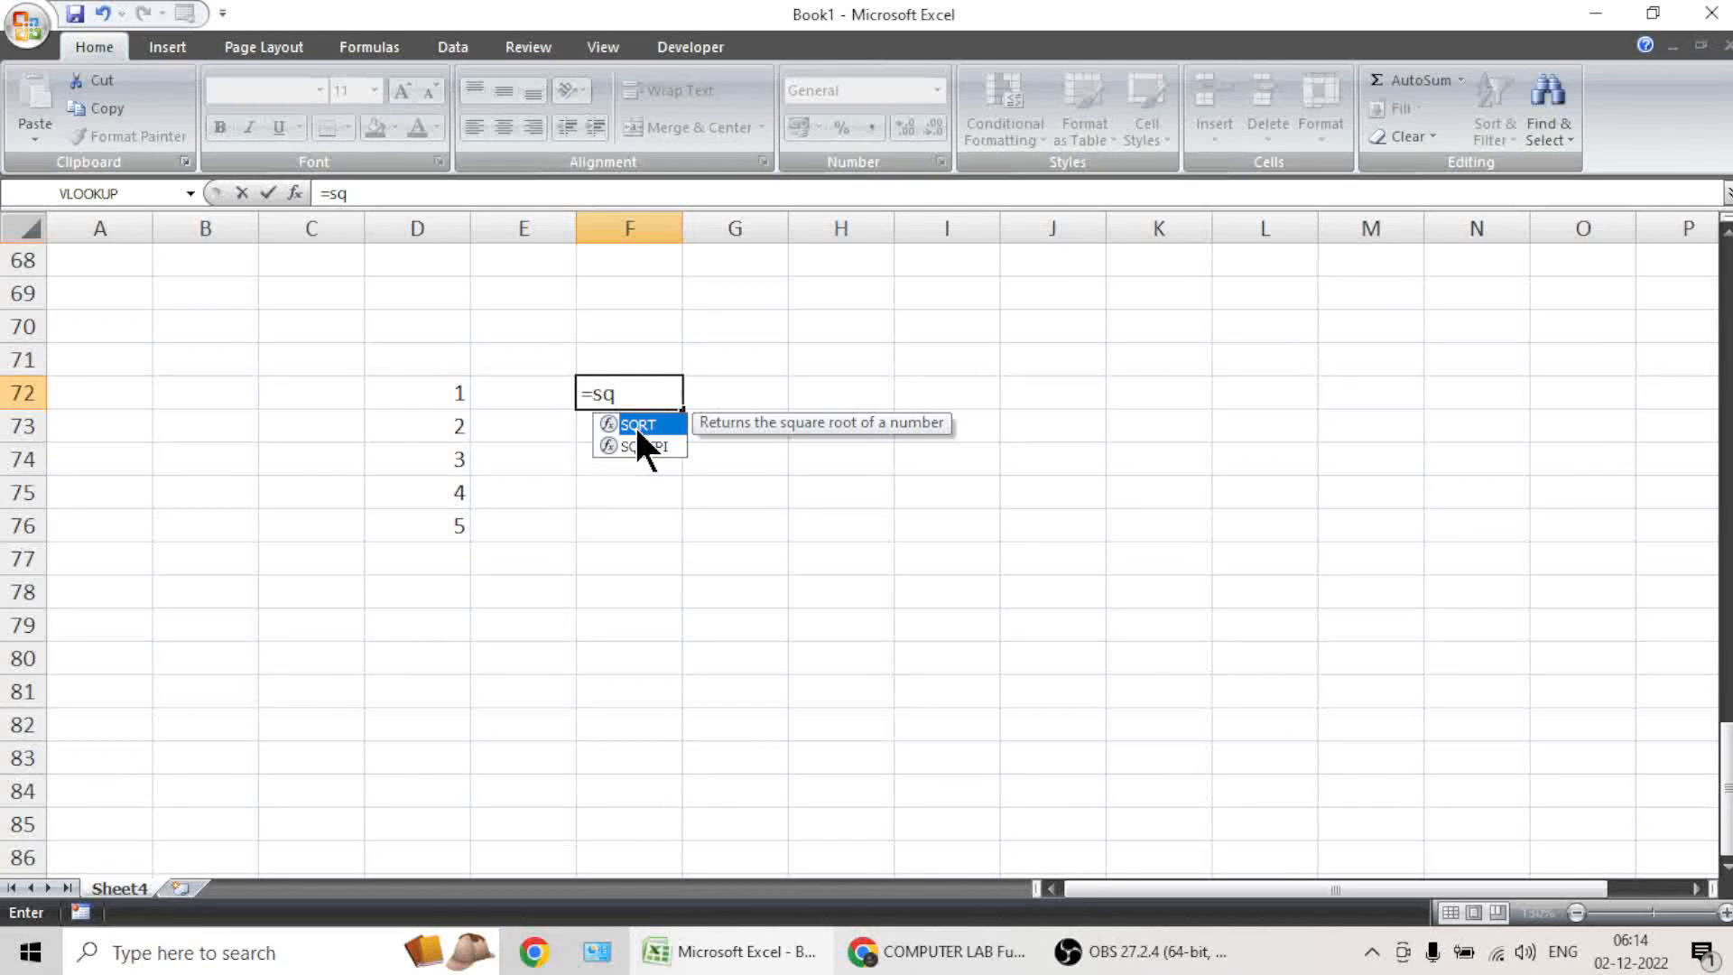
pyautogui.doubleClick(639, 428)
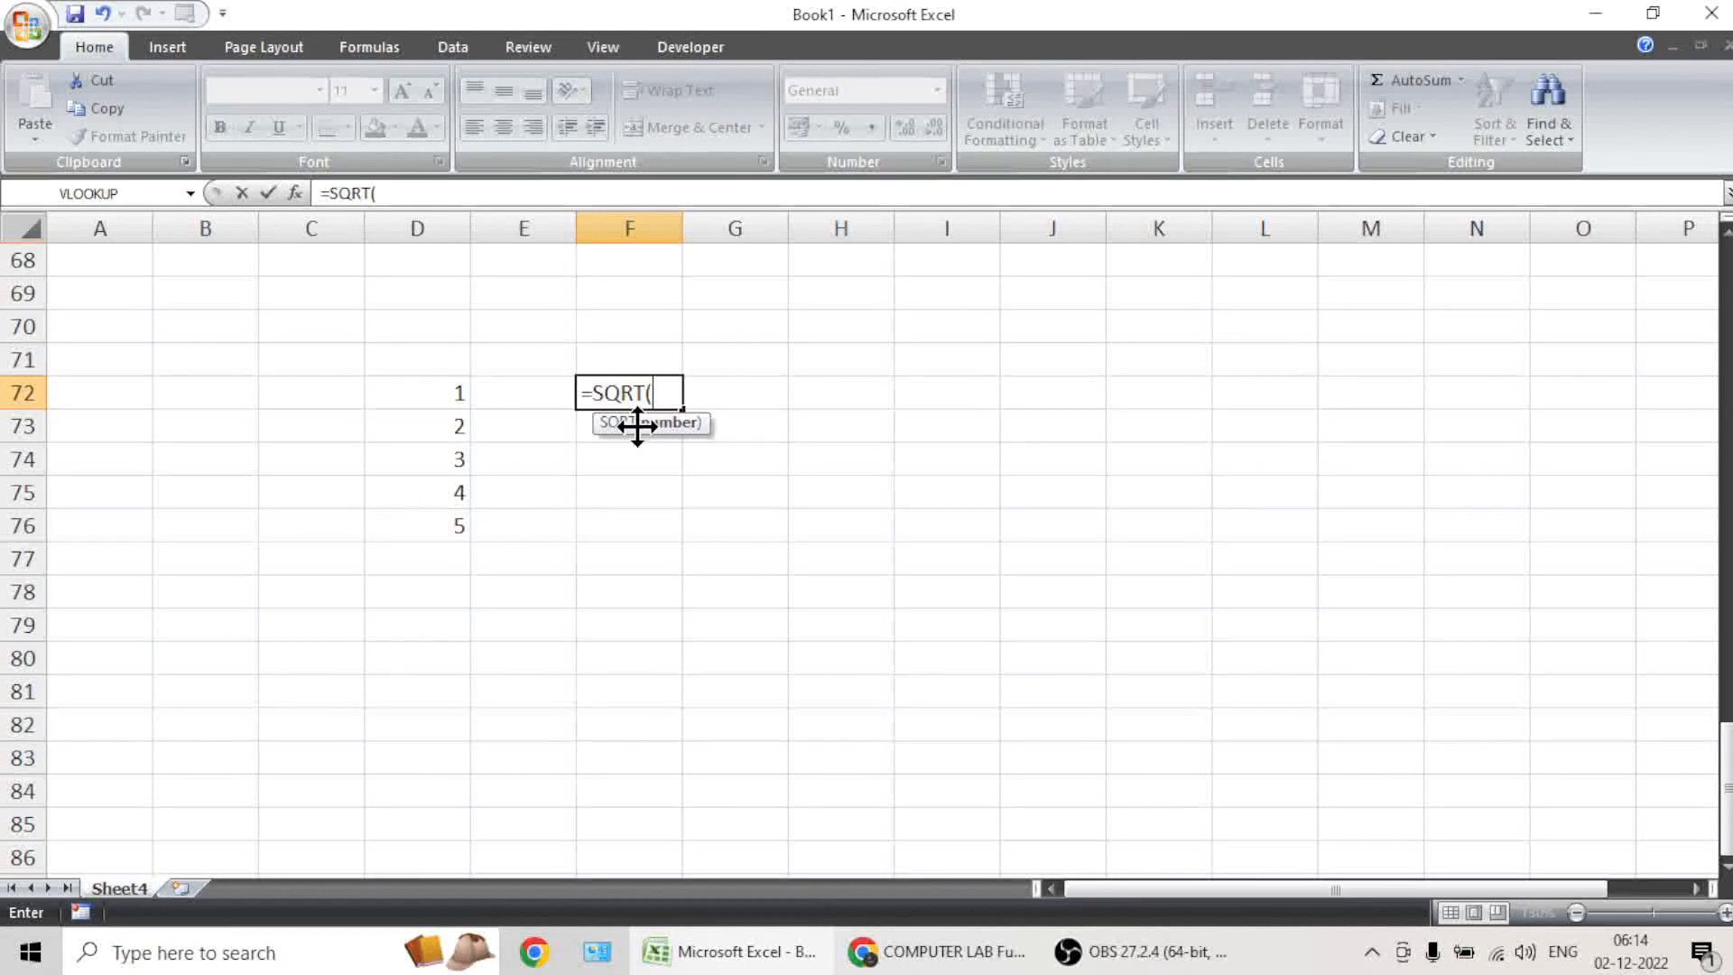
pyautogui.click(458, 393)
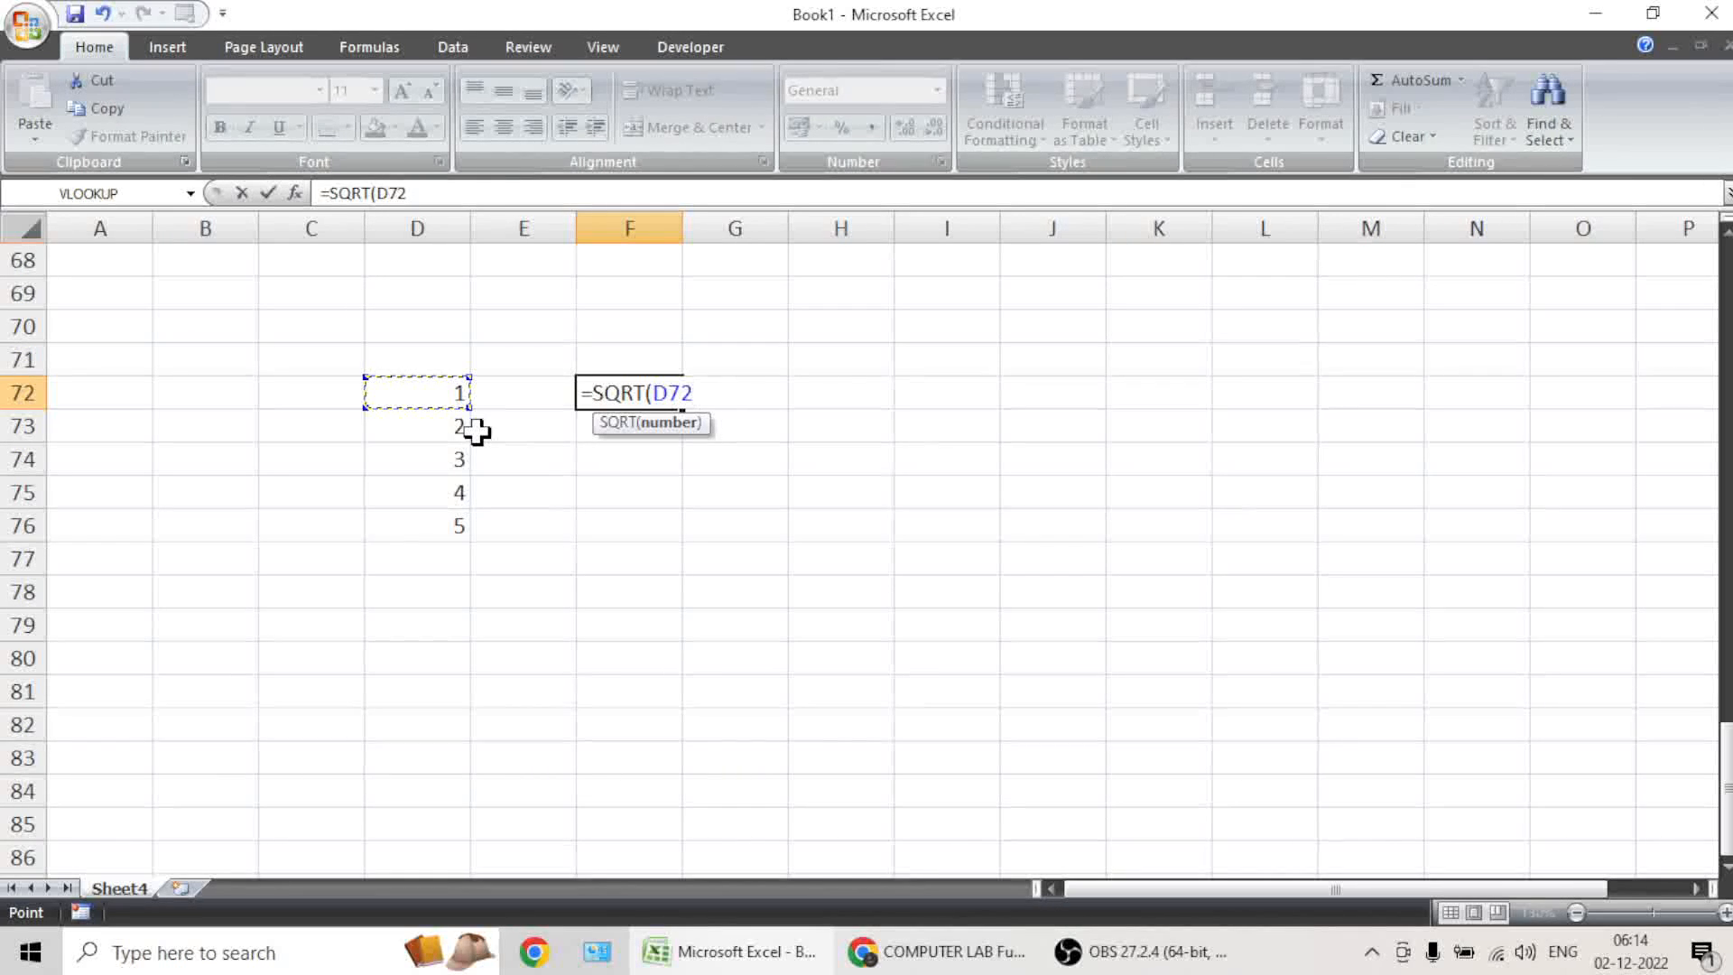
pyautogui.press('Return')
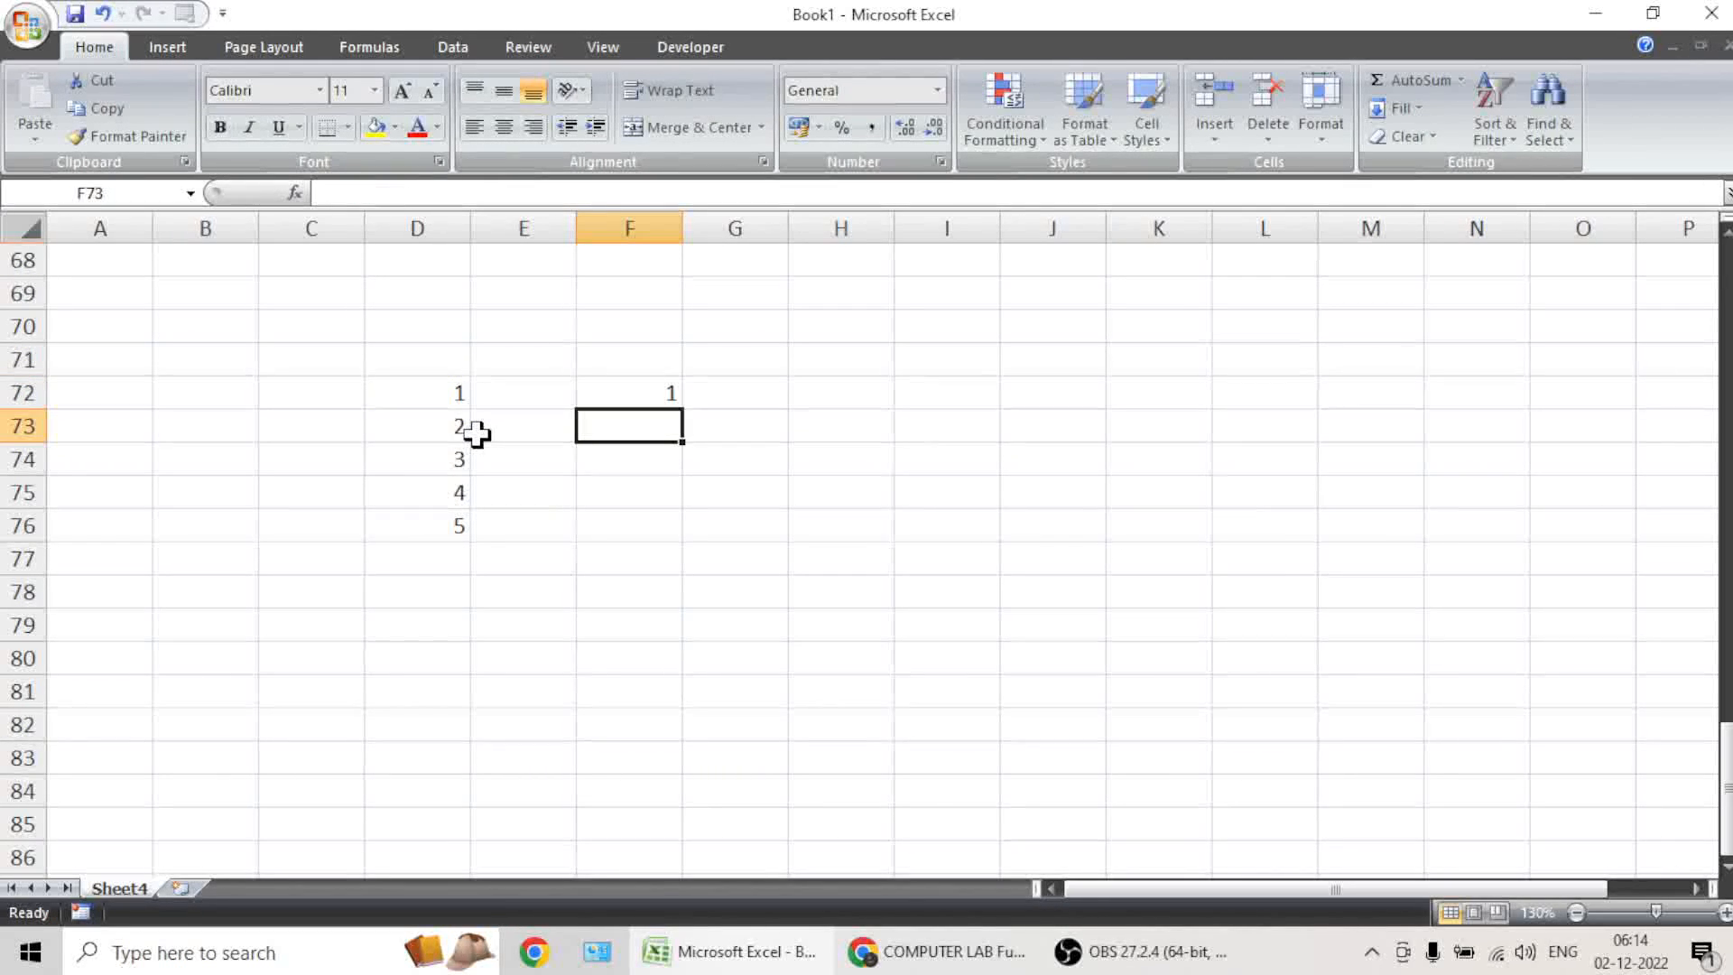
# Fill the square-root formula down from F72 to F76 and move the filled cells to E72:E76 beside the numbers.
pyautogui.click(673, 402)
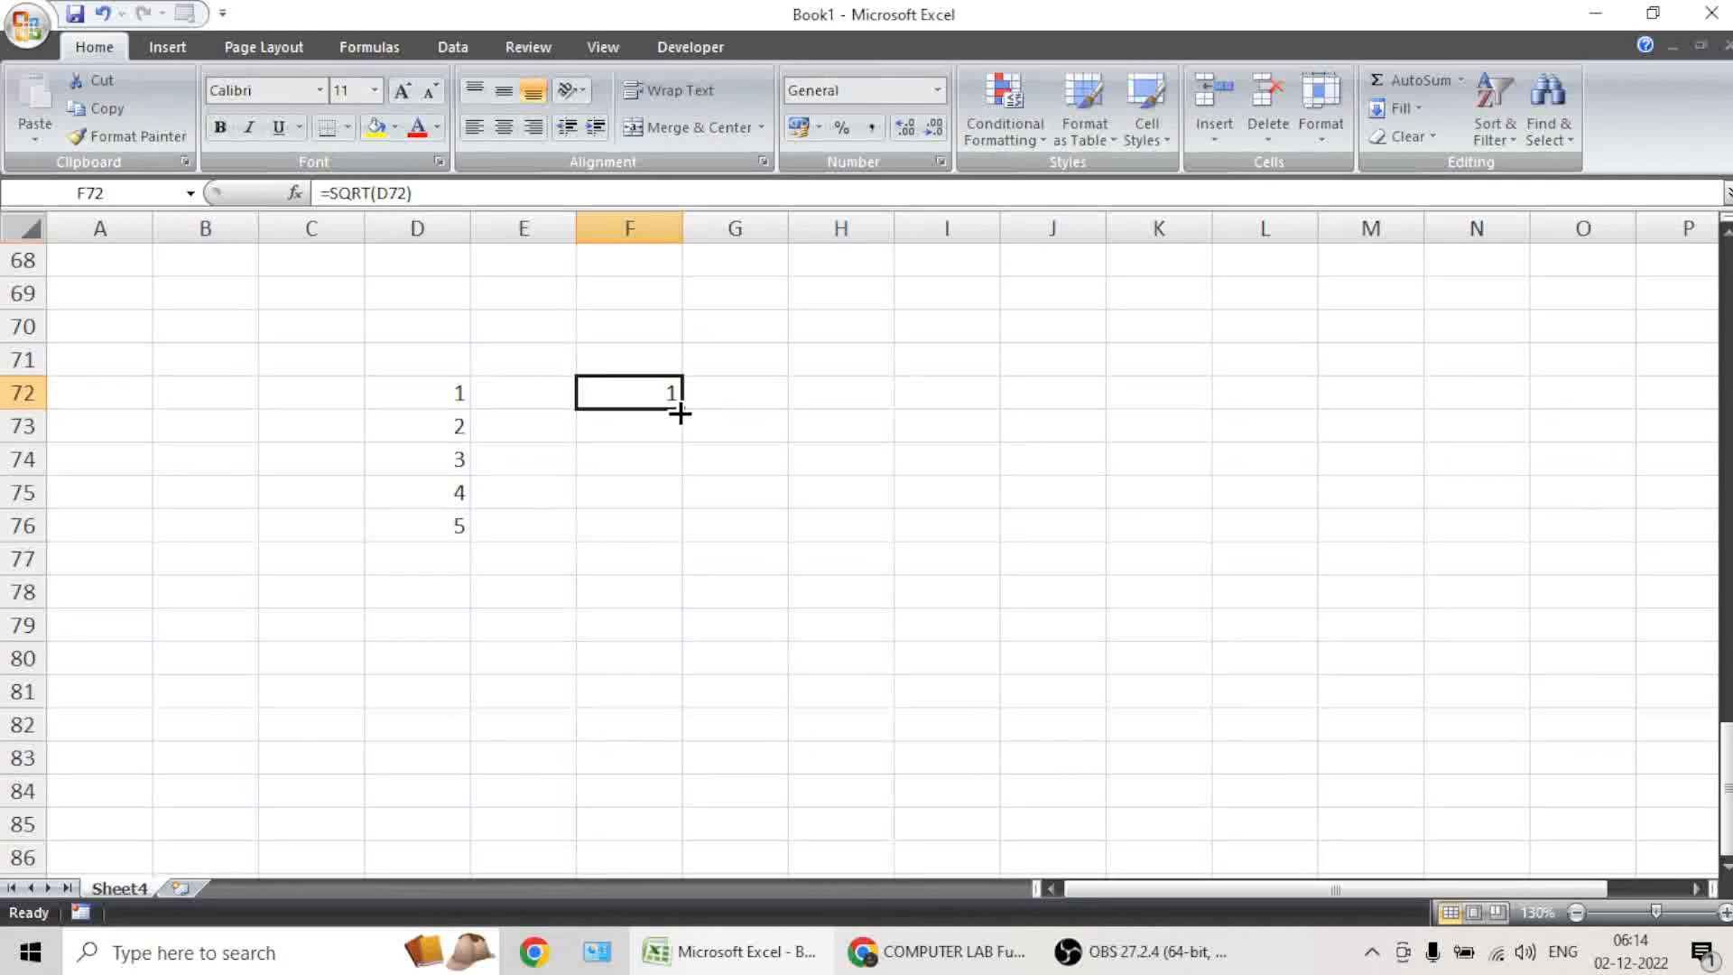
pyautogui.moveTo(680, 414); pyautogui.dragTo(669, 539)
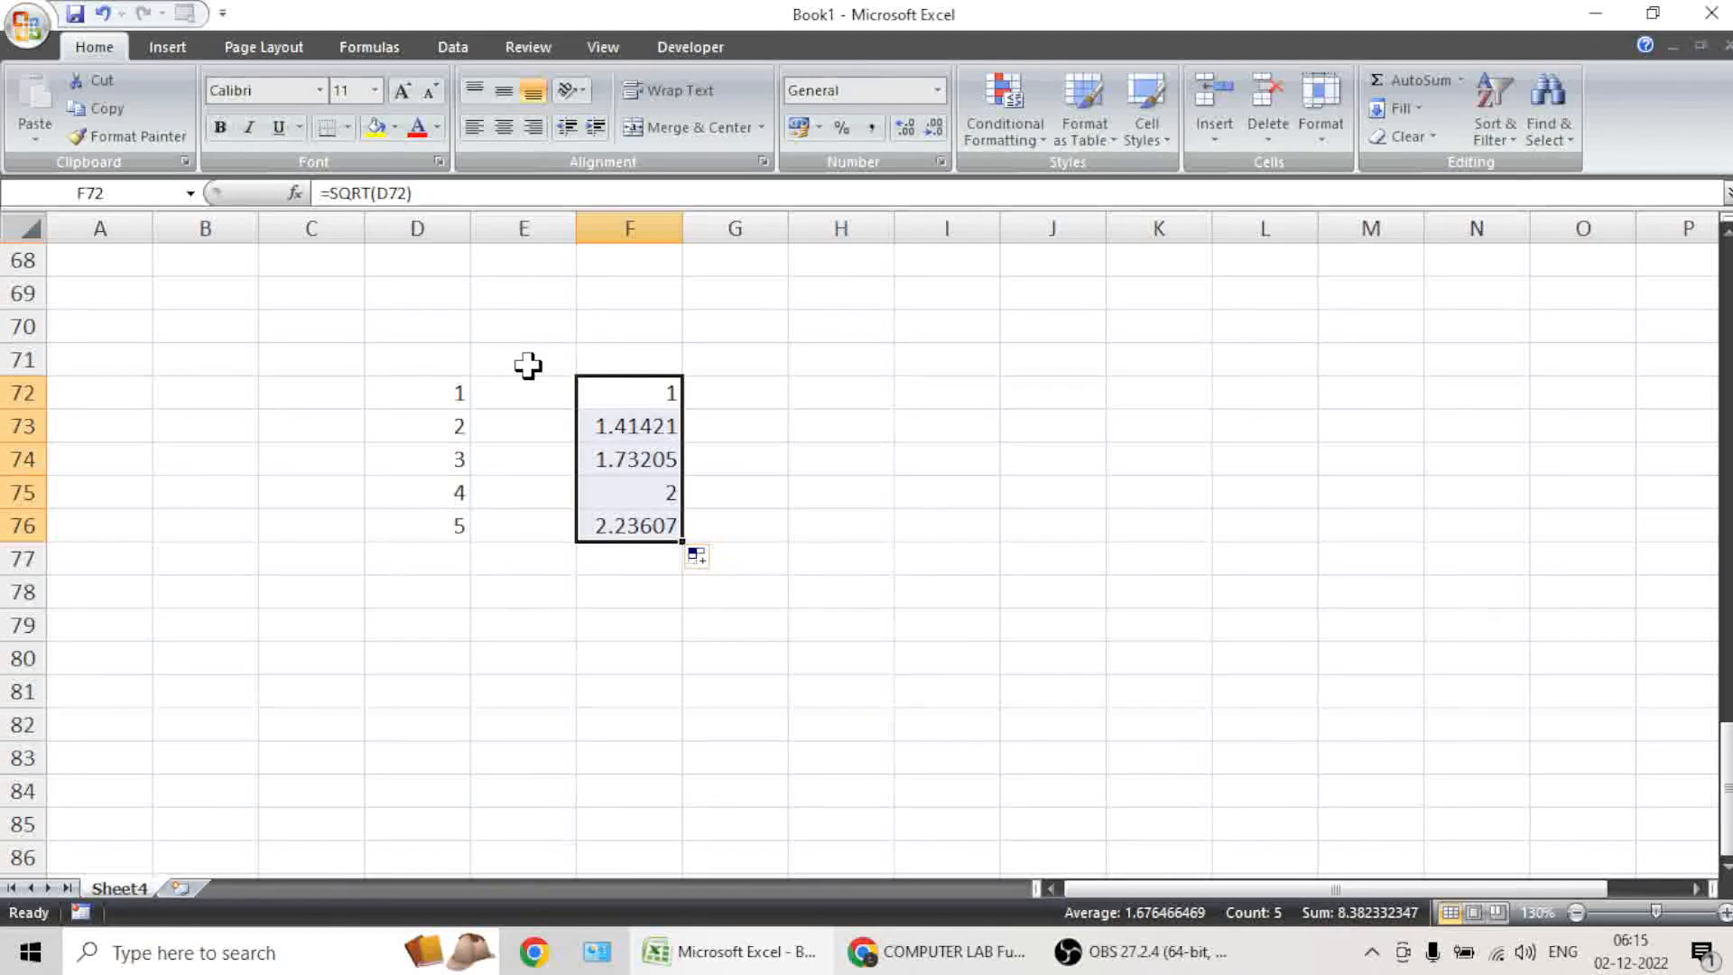
pyautogui.moveTo(604, 378); pyautogui.dragTo(559, 390)
# Insert a 2-D clustered column chart of D72:E76 and place it beside the data, over columns G to N.
pyautogui.moveTo(452, 389); pyautogui.dragTo(527, 516)
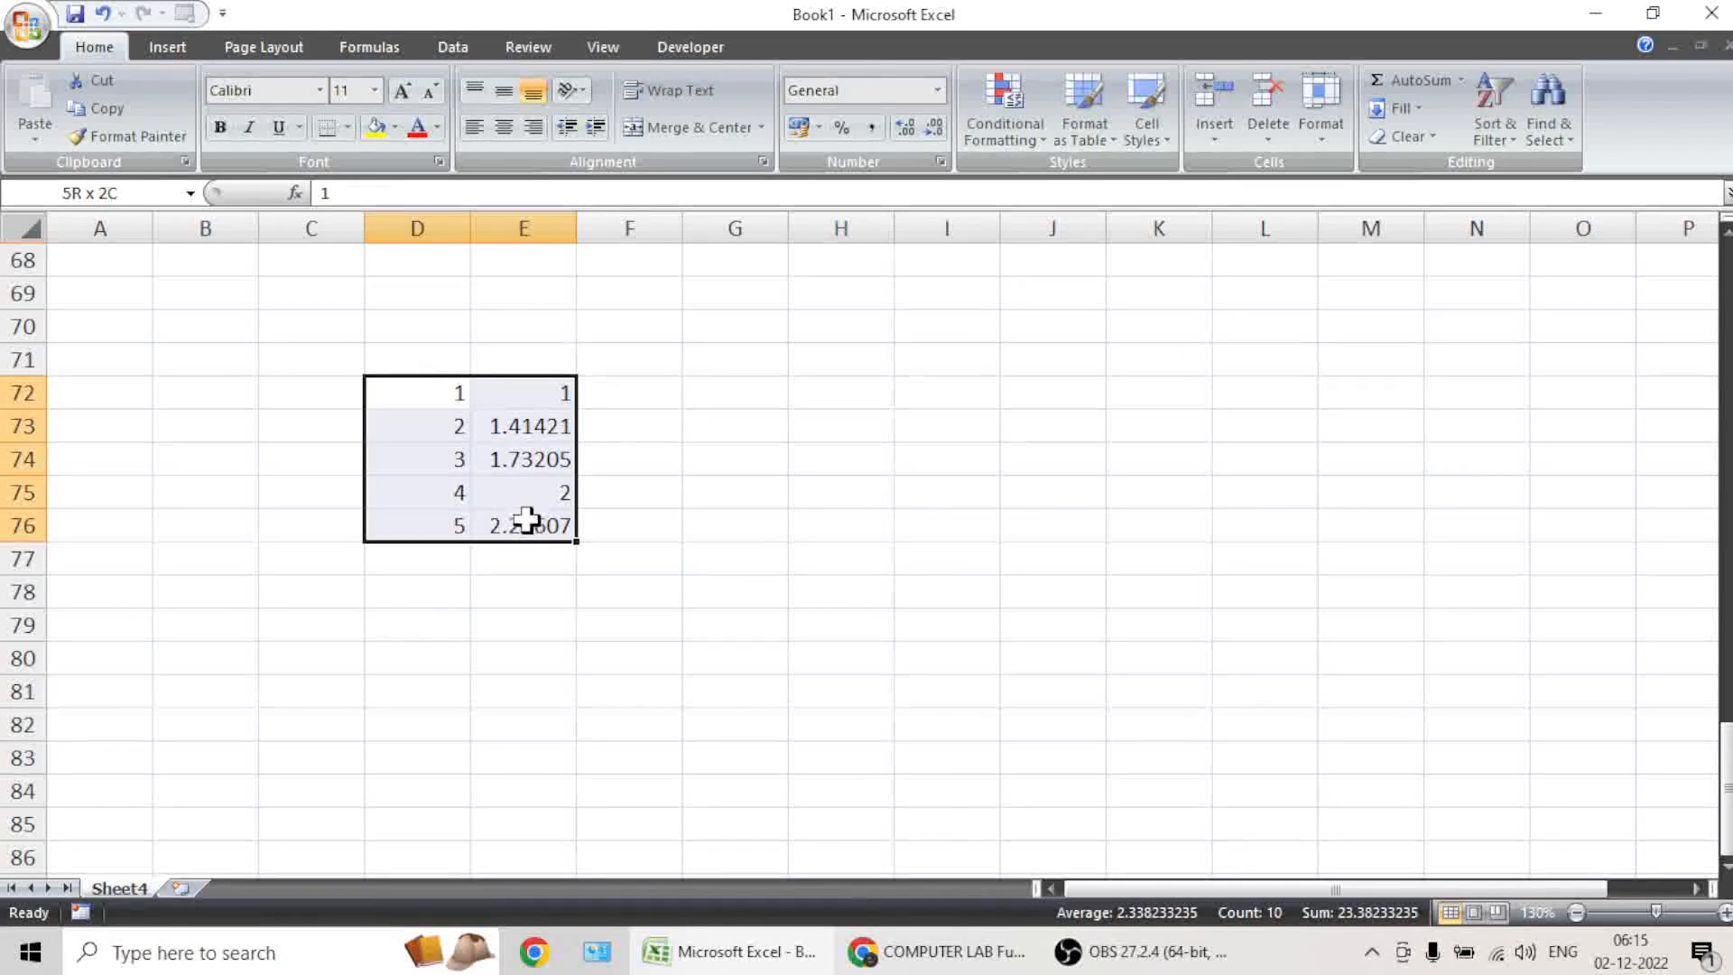
pyautogui.click(188, 43)
pyautogui.click(432, 130)
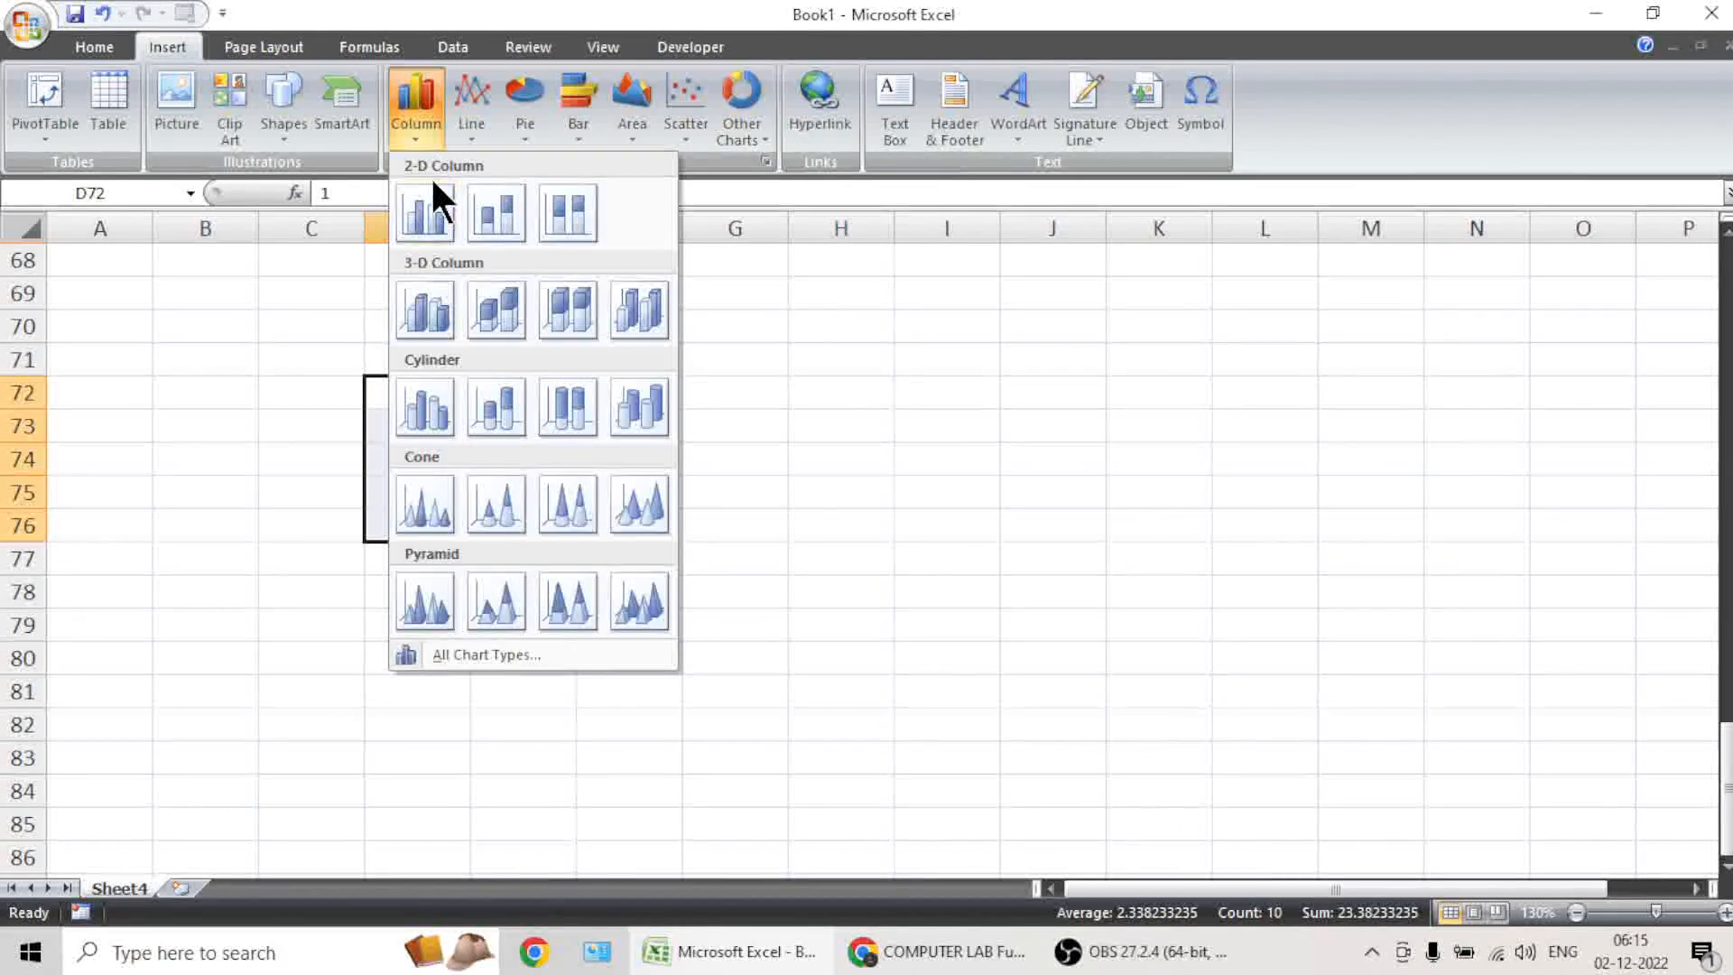
pyautogui.click(424, 212)
pyautogui.moveTo(915, 333); pyautogui.dragTo(1065, 354)
pyautogui.moveTo(962, 370); pyautogui.dragTo(1141, 303)
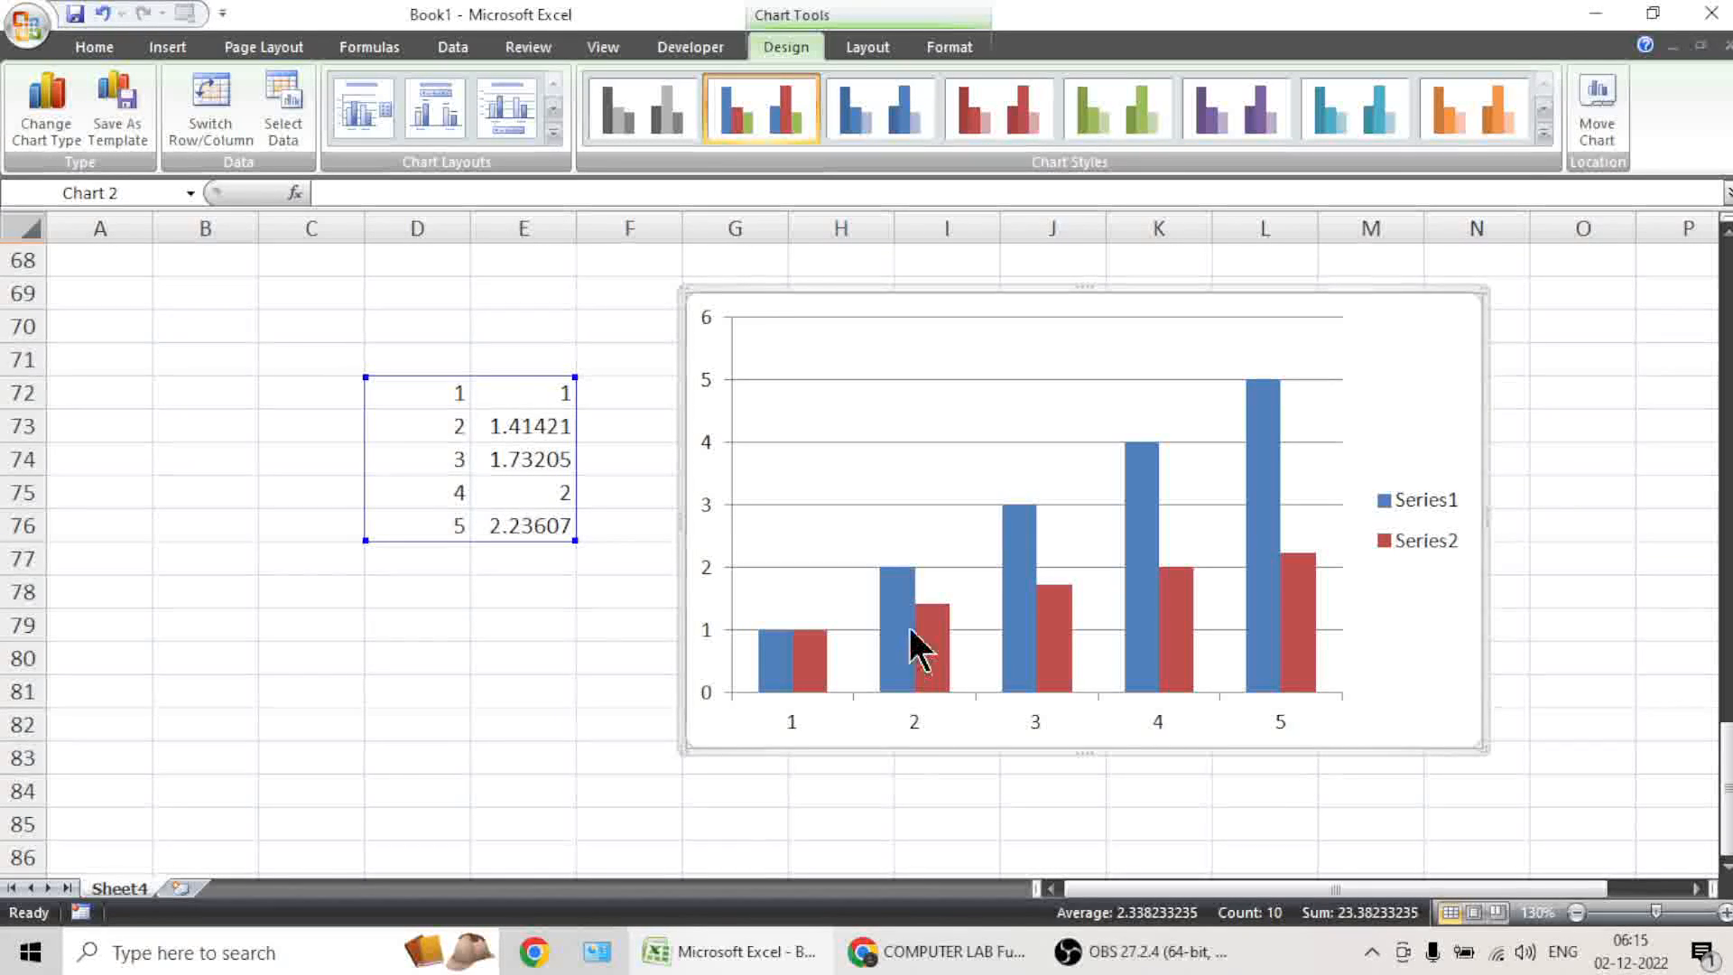
# Compare the number and square-root bars in the column chart with their source values in D72:E76.
pyautogui.moveTo(935, 612)
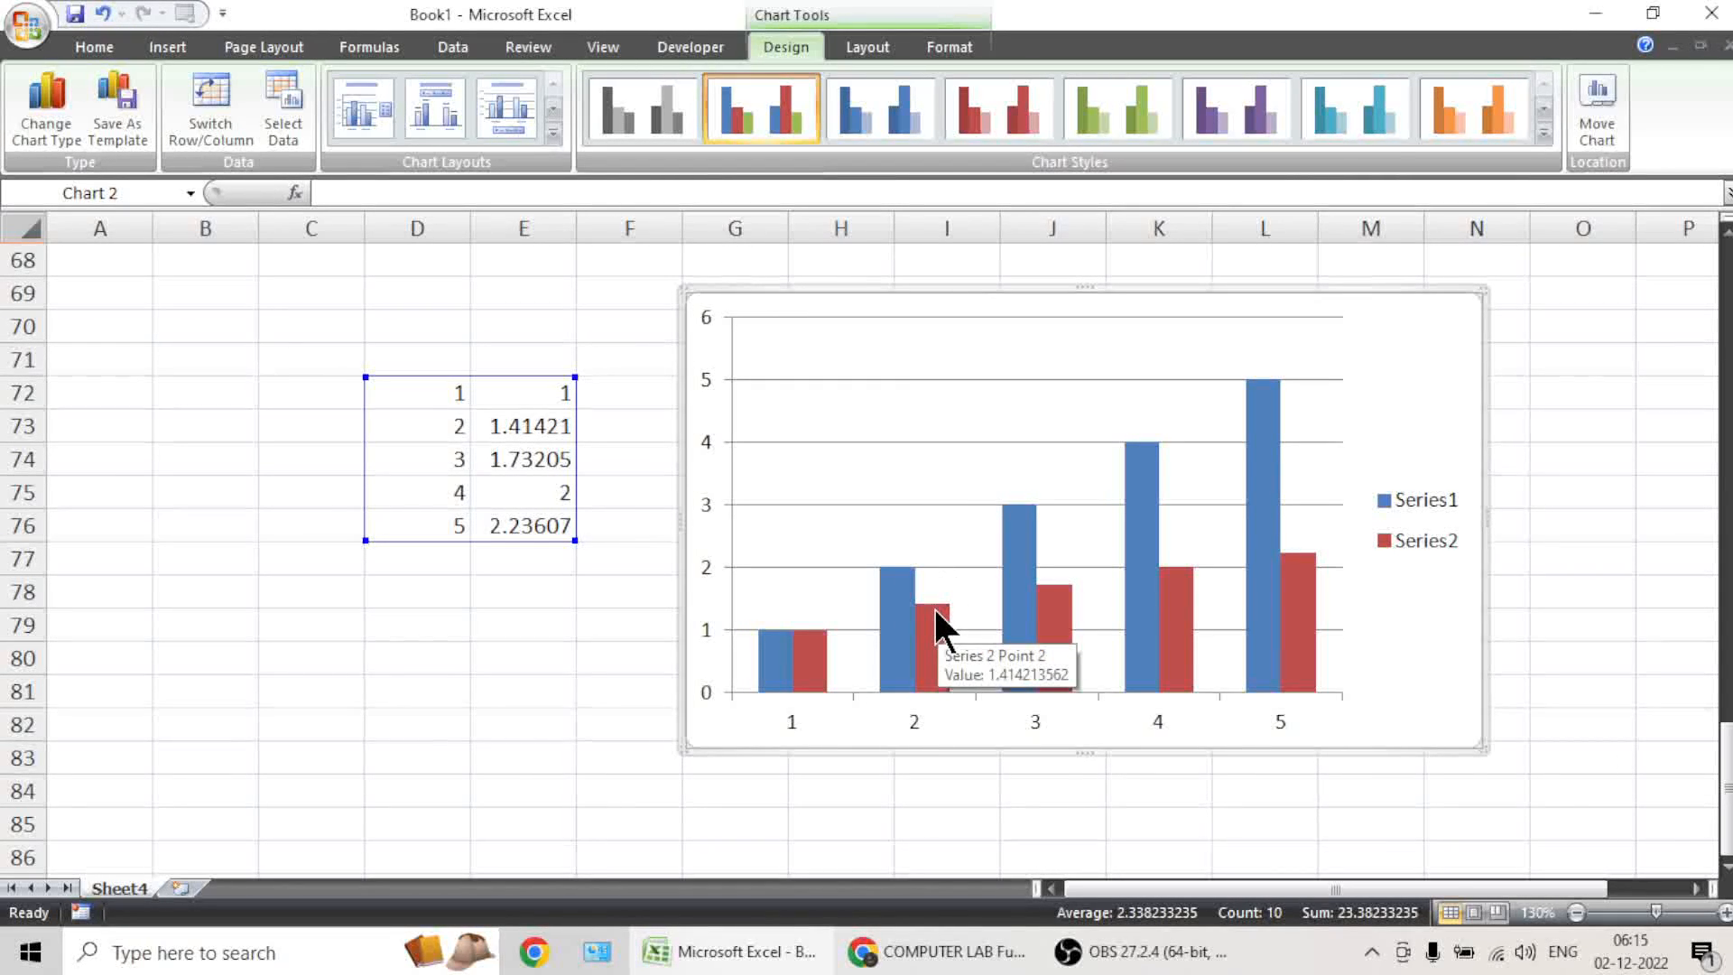
pyautogui.click(1024, 597)
pyautogui.click(1064, 619)
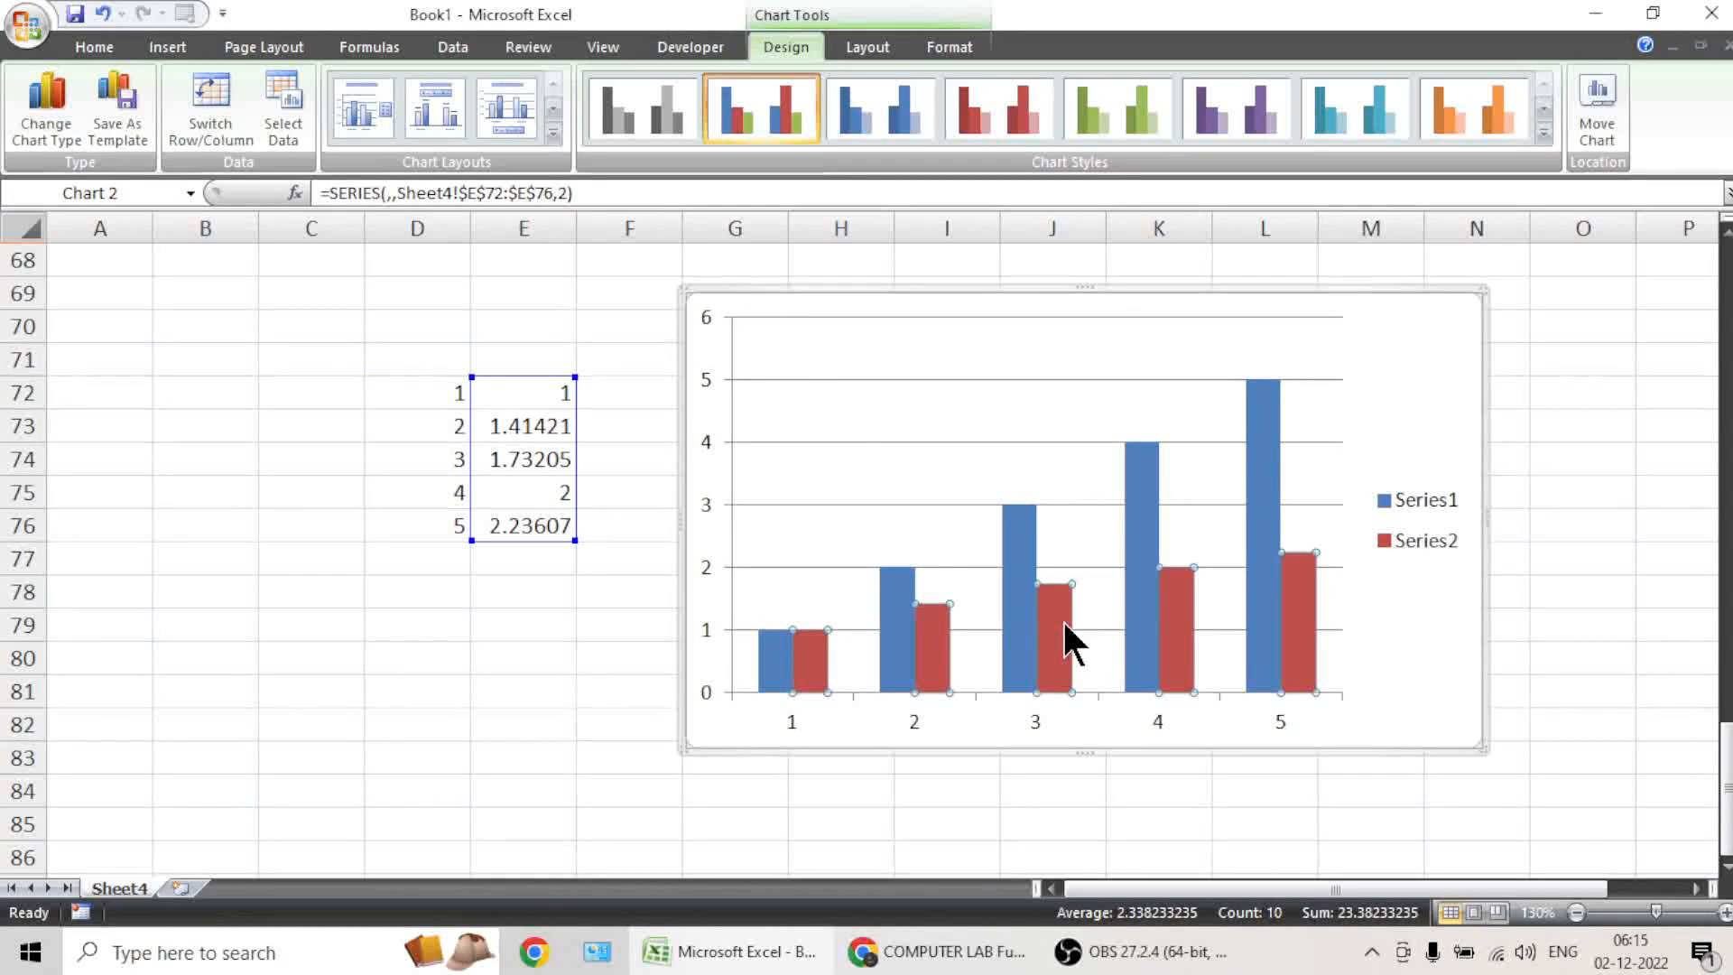
pyautogui.click(1147, 563)
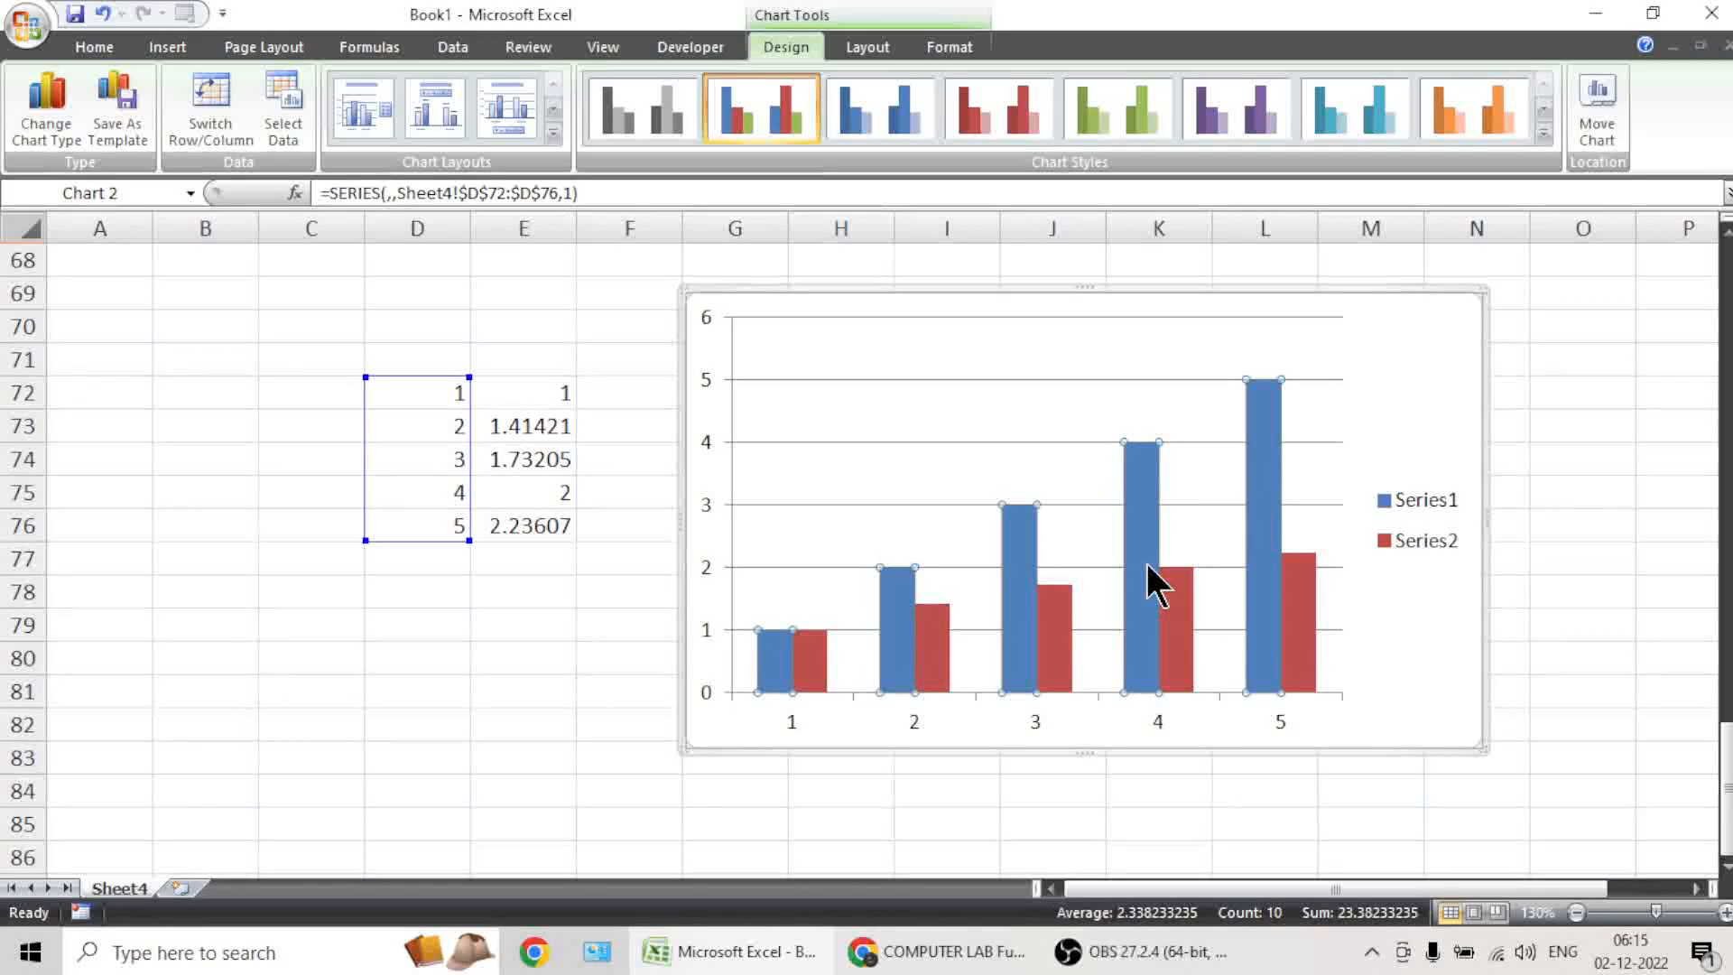
pyautogui.click(1184, 612)
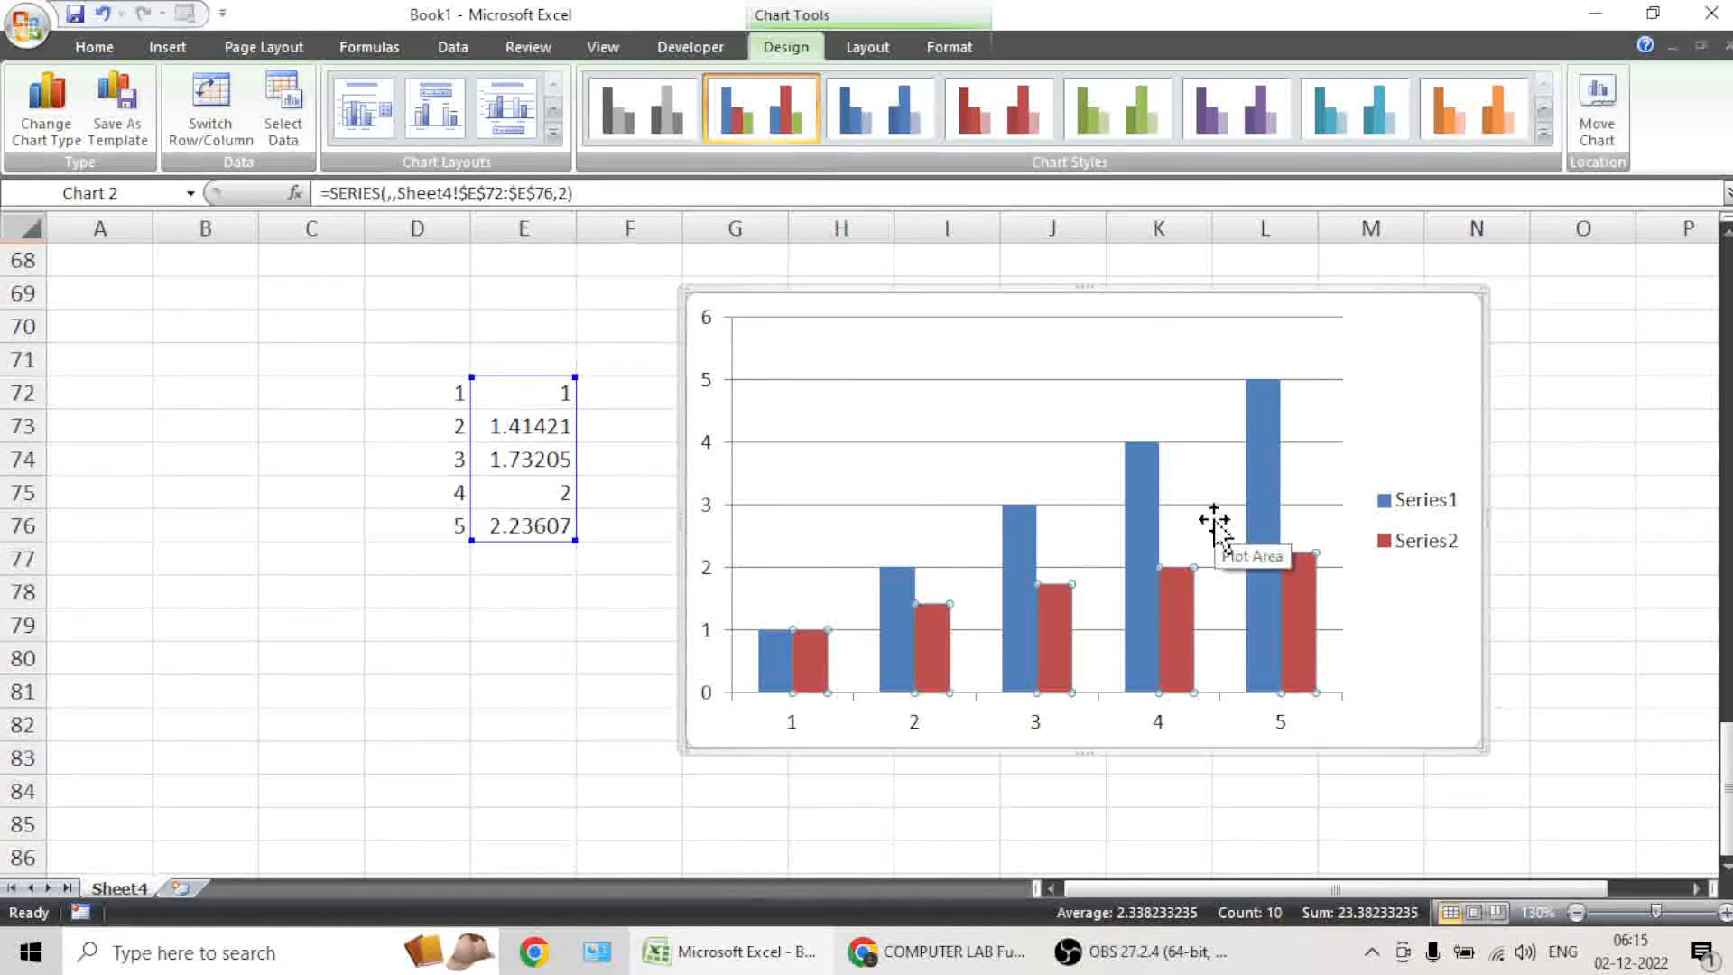
pyautogui.click(418, 414)
pyautogui.moveTo(425, 383); pyautogui.dragTo(611, 533)
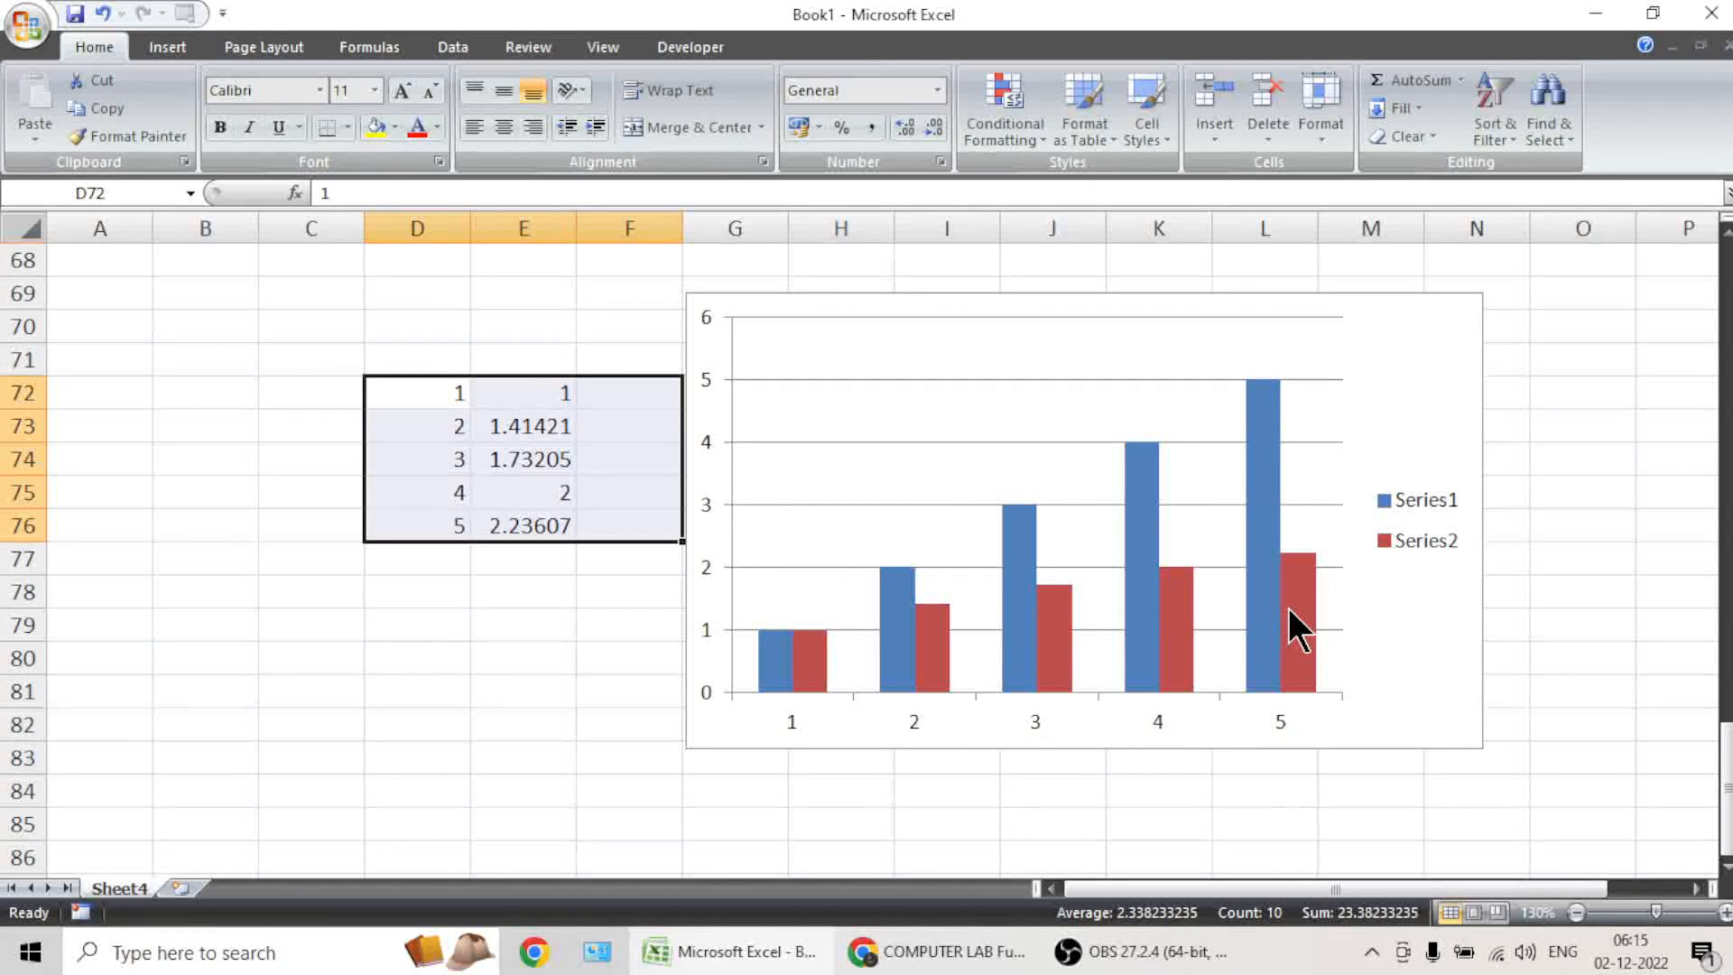
pyautogui.click(1110, 492)
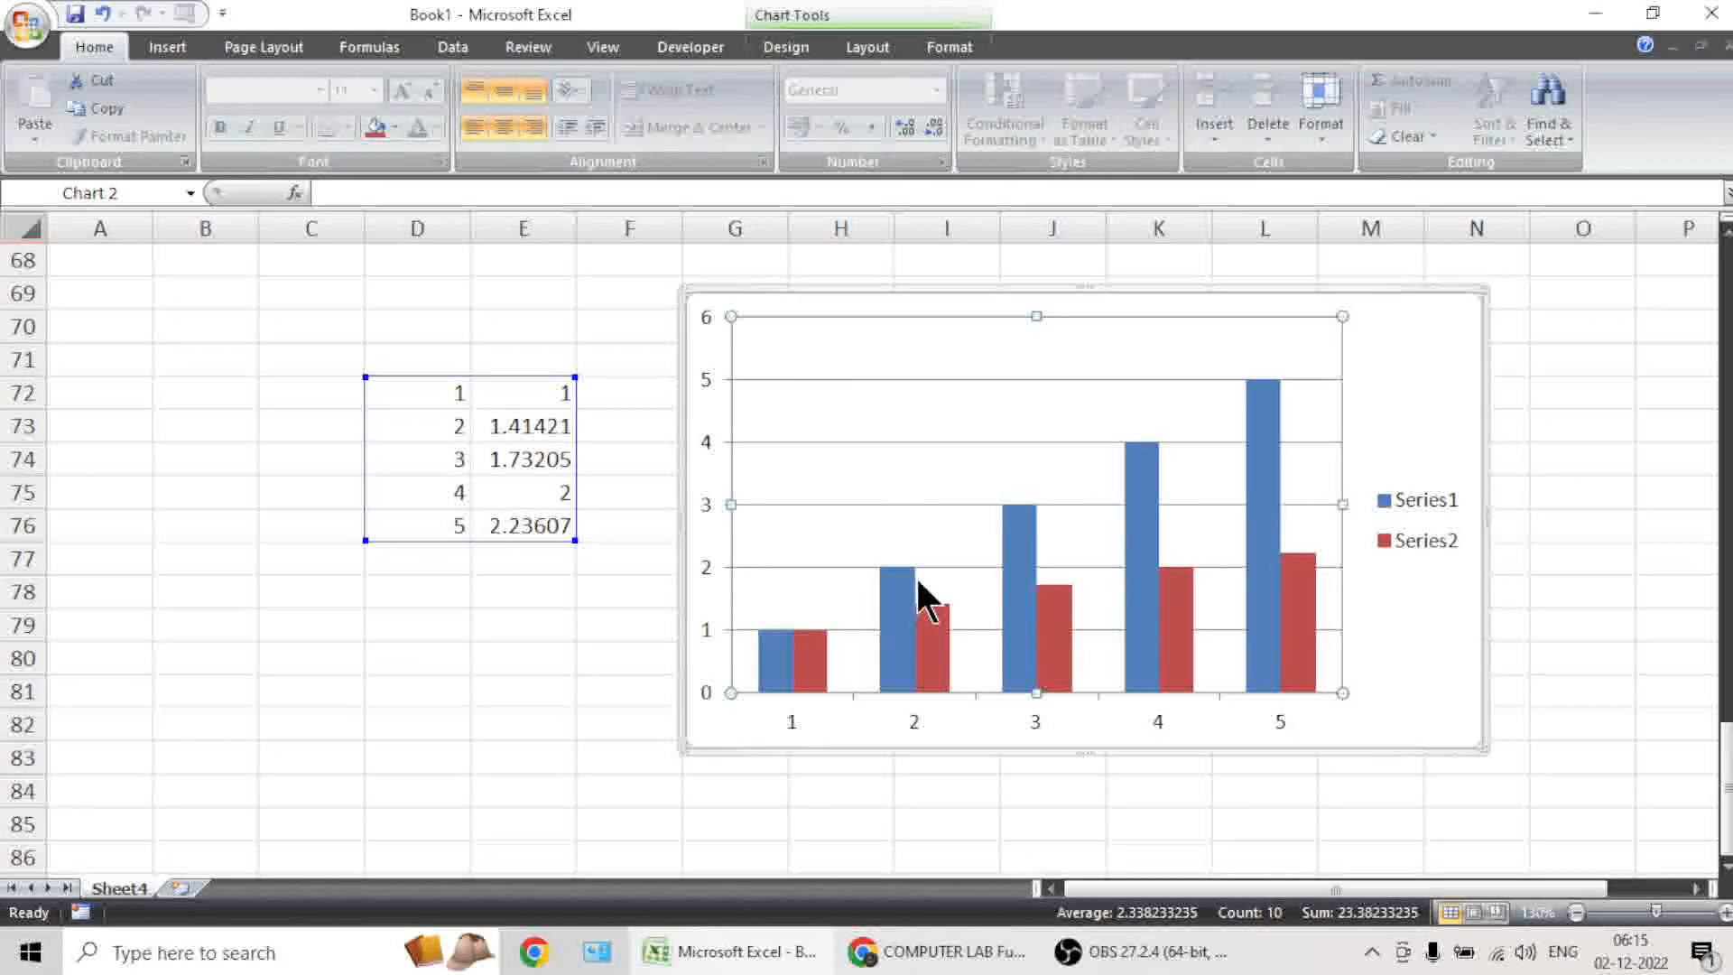
pyautogui.click(809, 668)
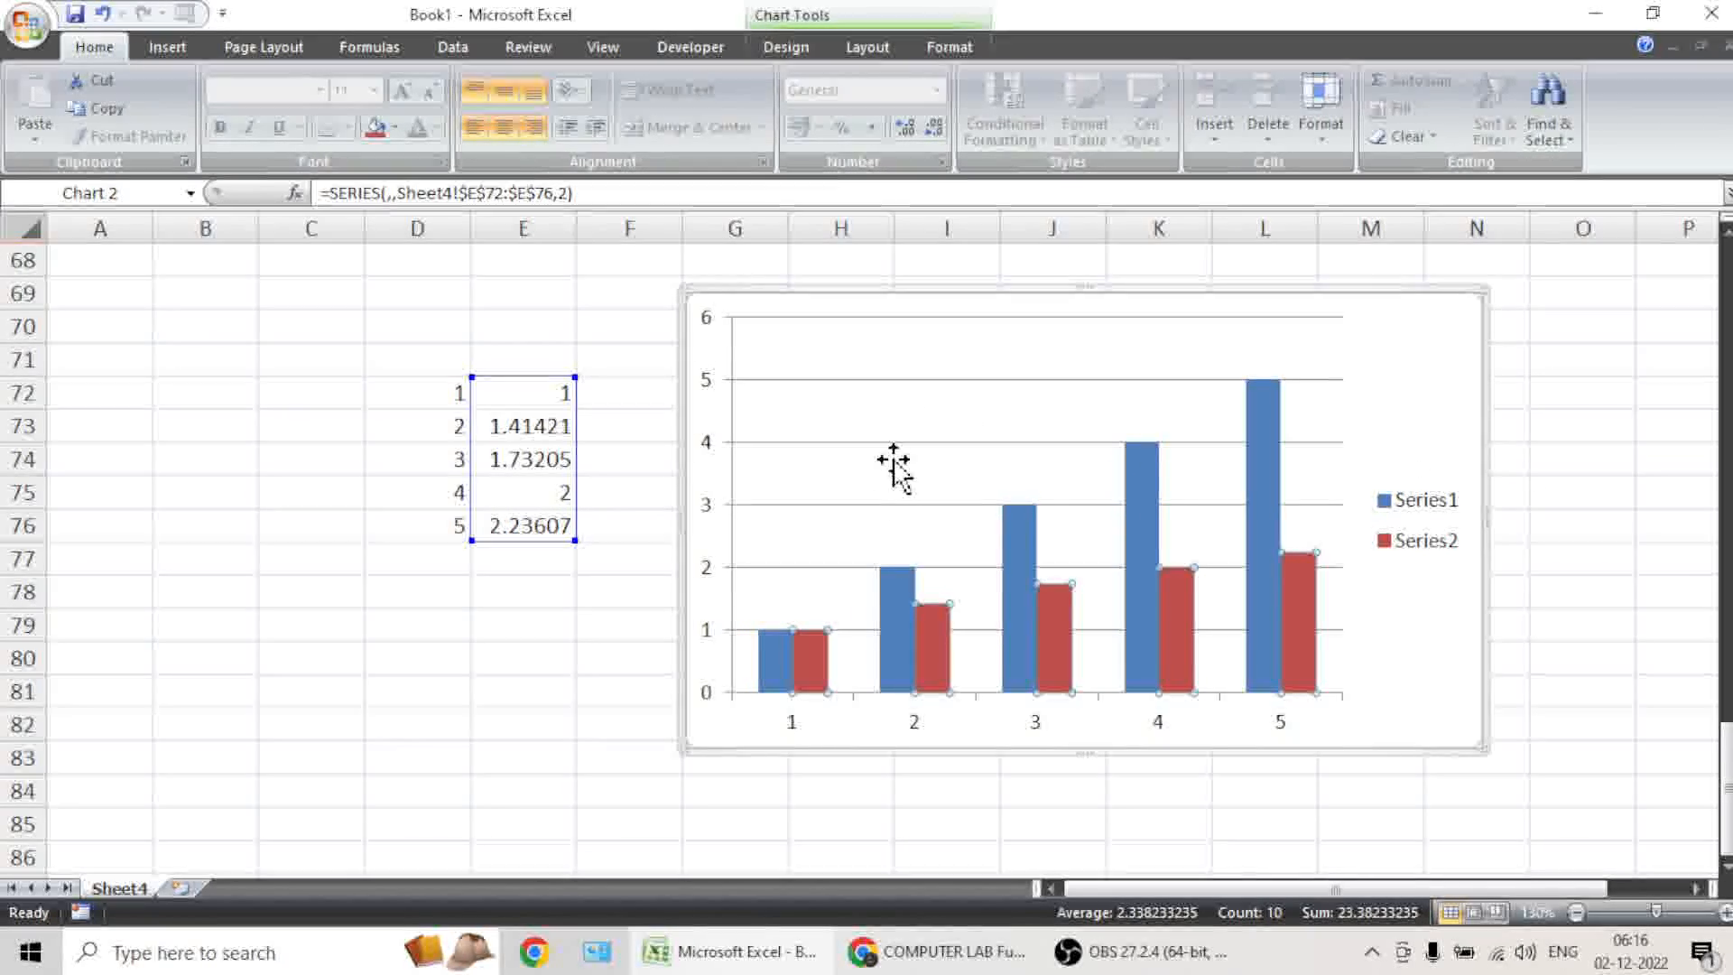
pyautogui.moveTo(1037, 656)
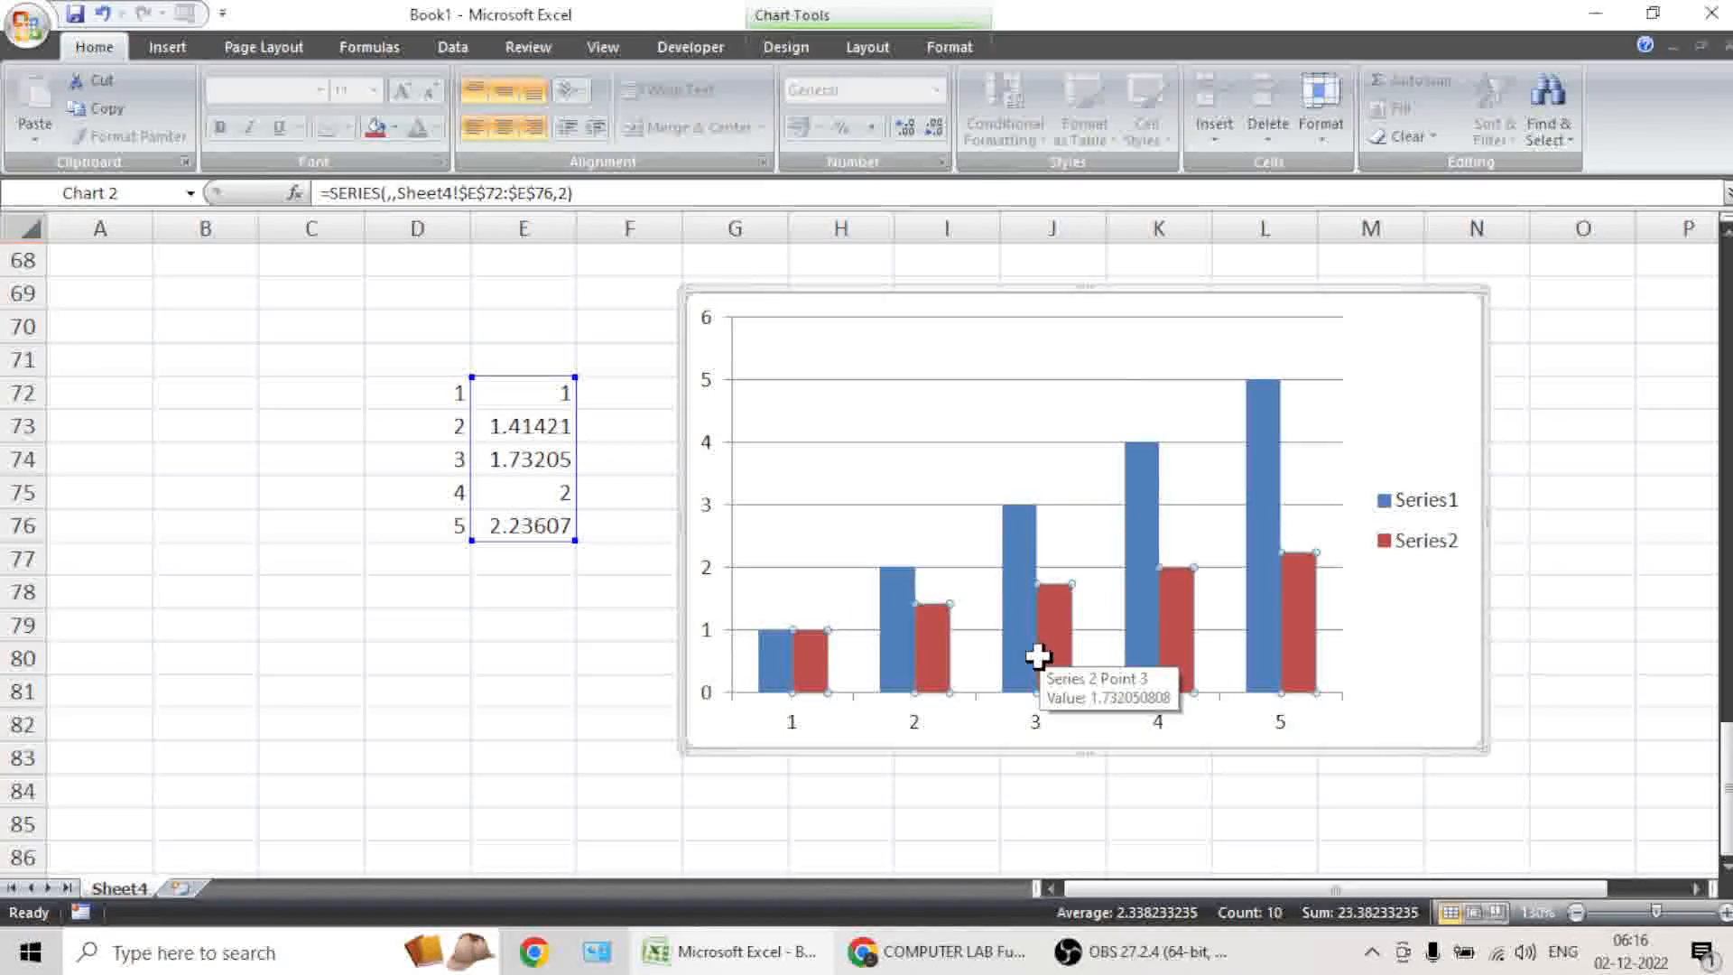
pyautogui.moveTo(437, 402); pyautogui.dragTo(566, 531)
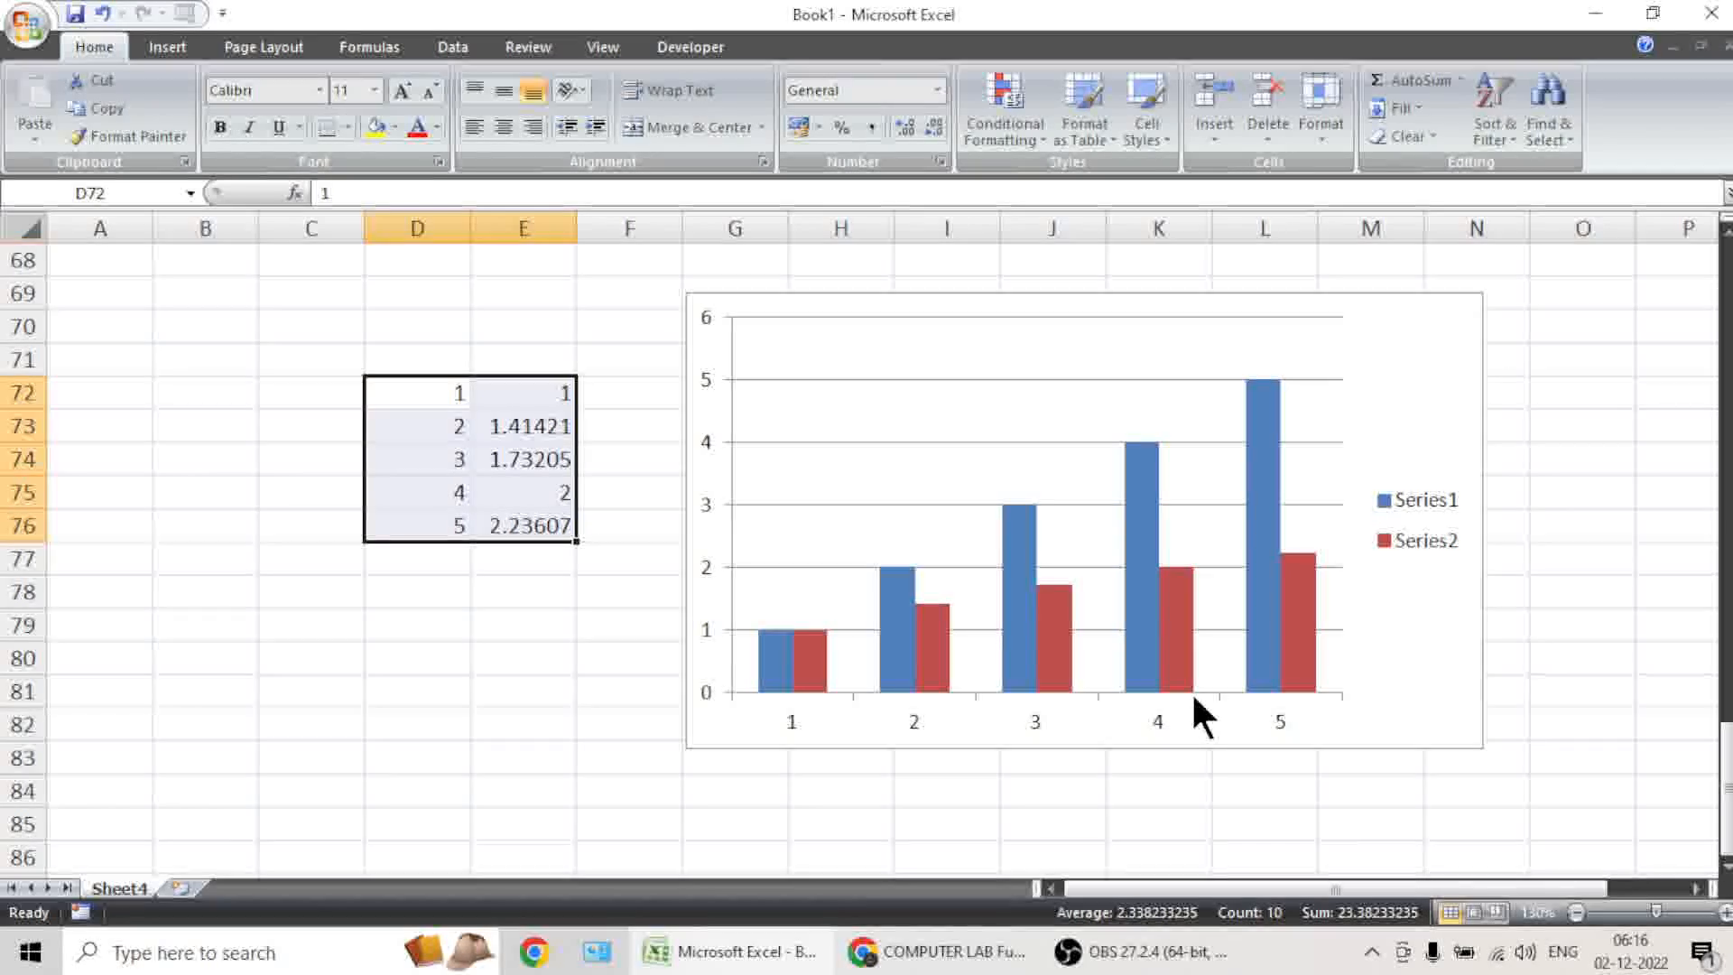
pyautogui.click(167, 47)
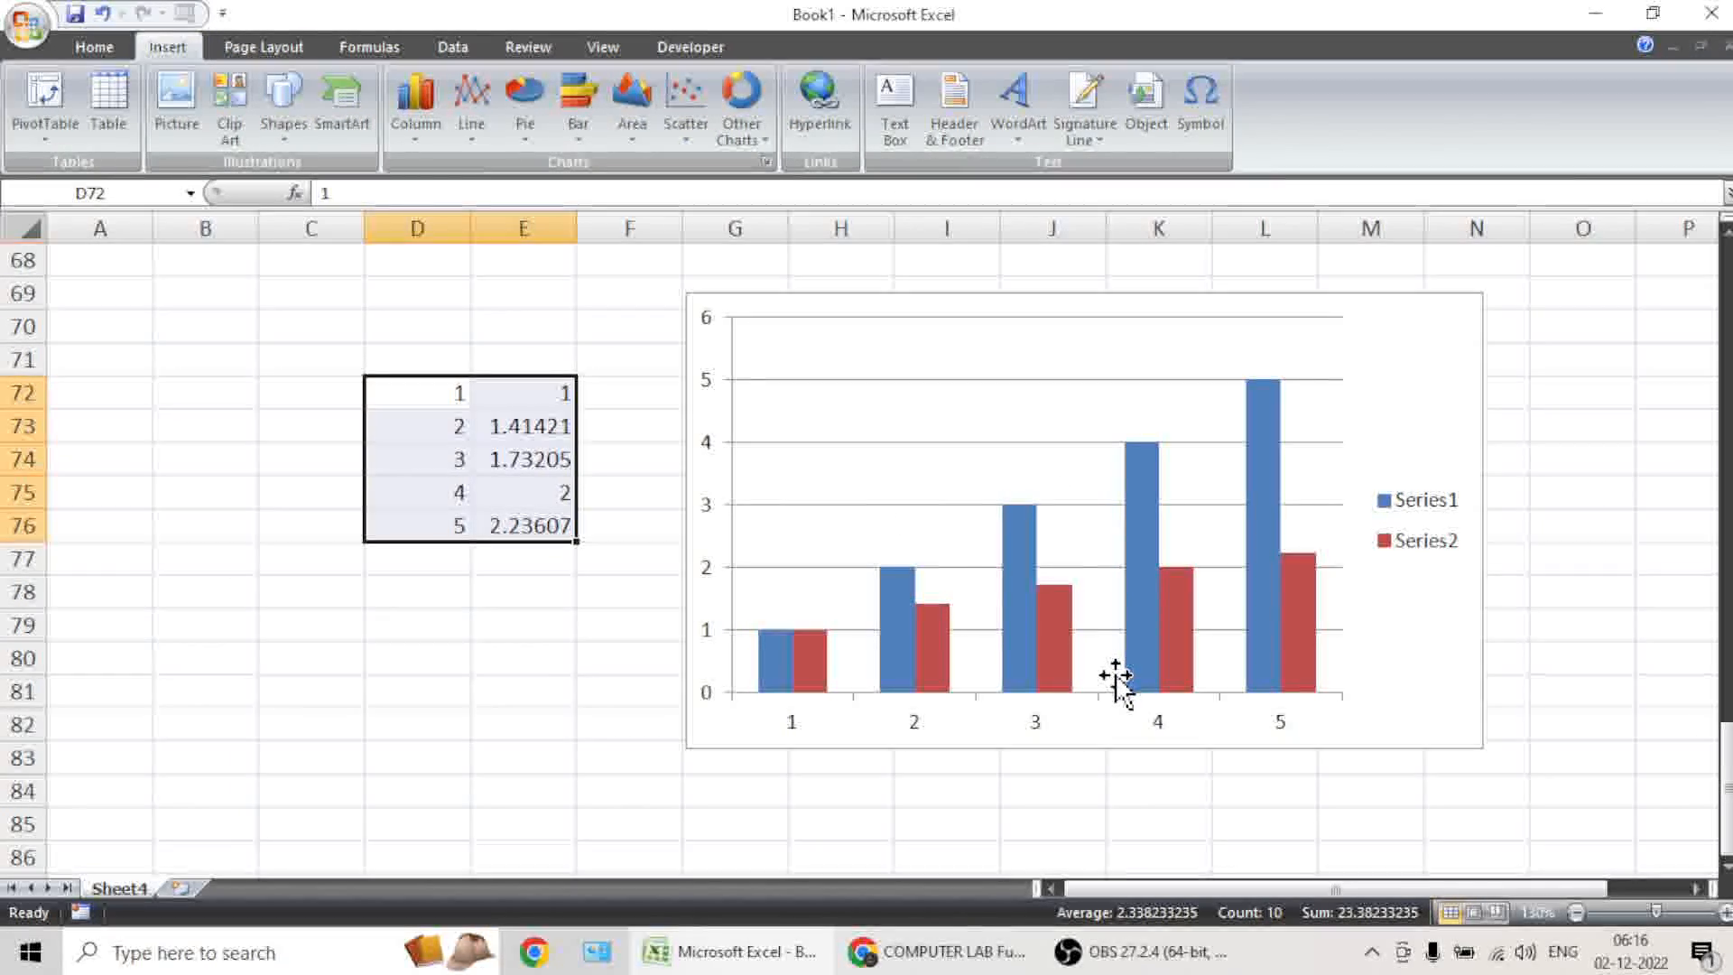
pyautogui.moveTo(1130, 968)
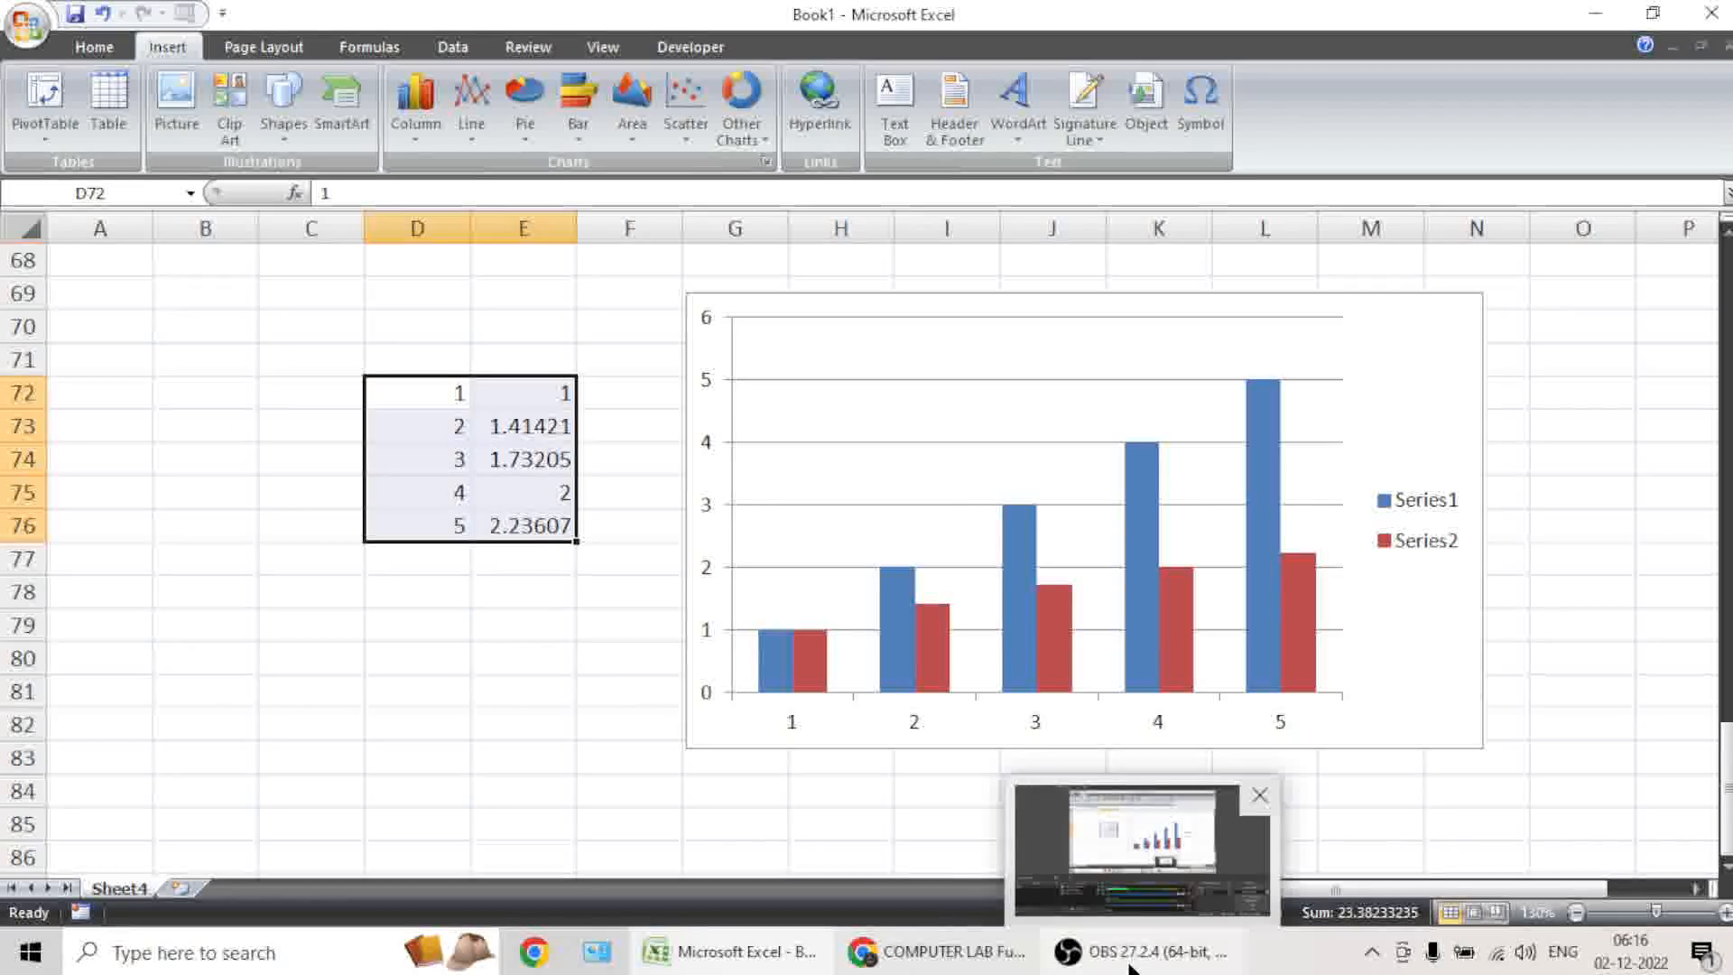
pyautogui.click(1130, 968)
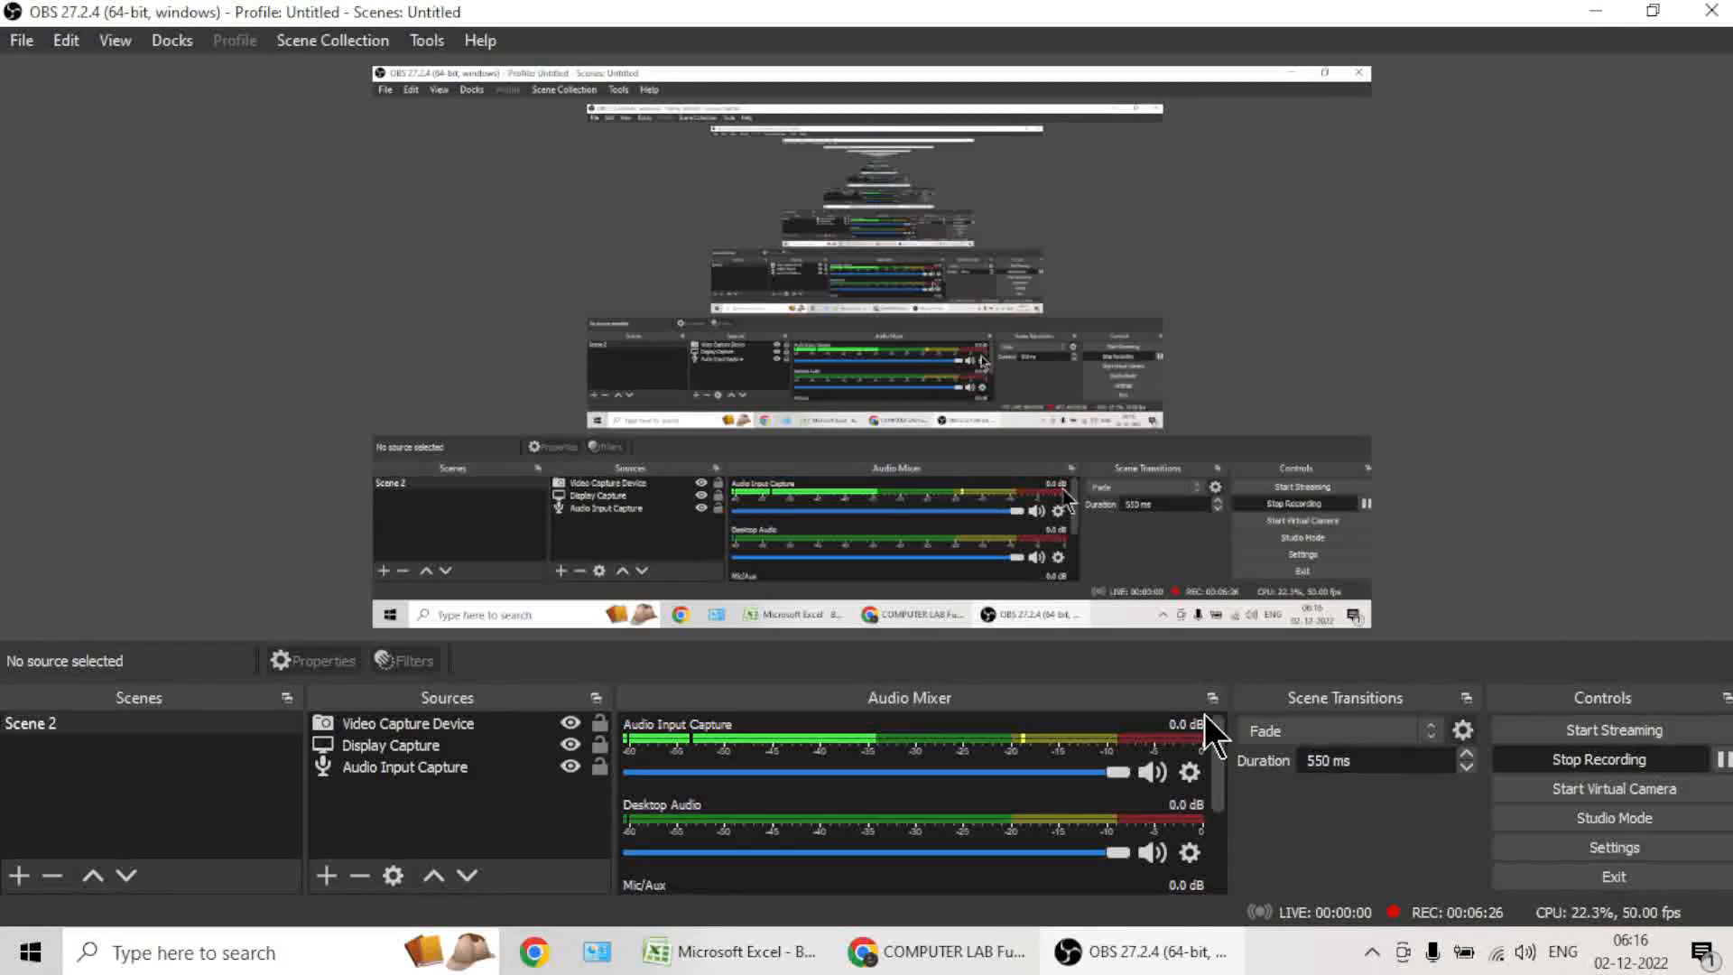